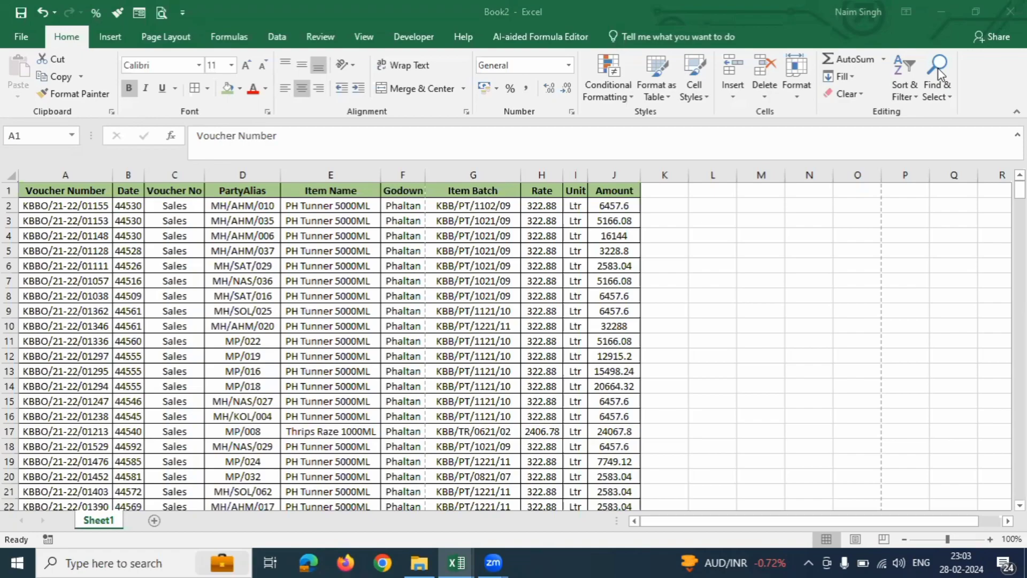
Look through the sales records down the sheet and check their page layout in the print preview
left_click(80, 176)
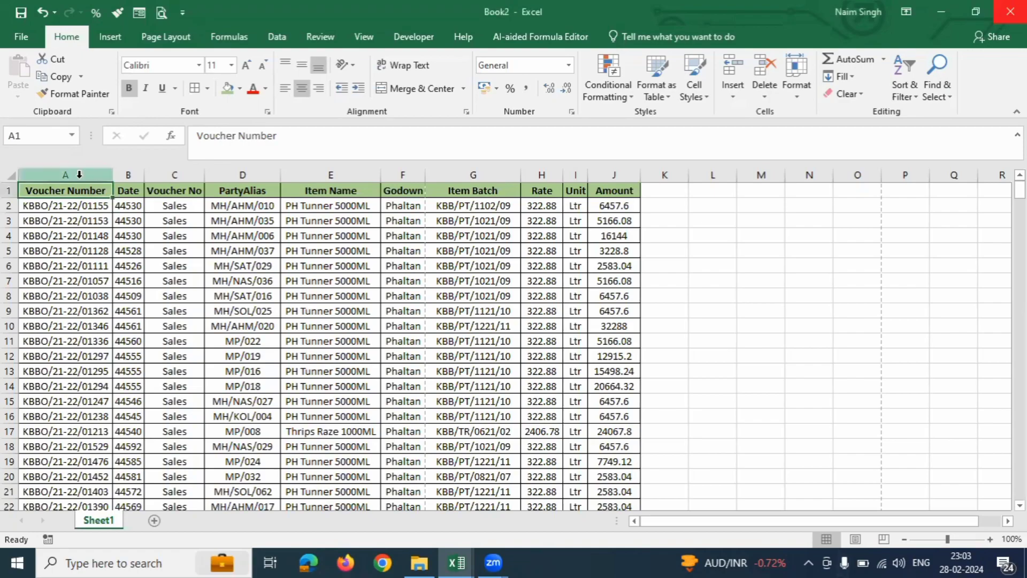
left_click(81, 206)
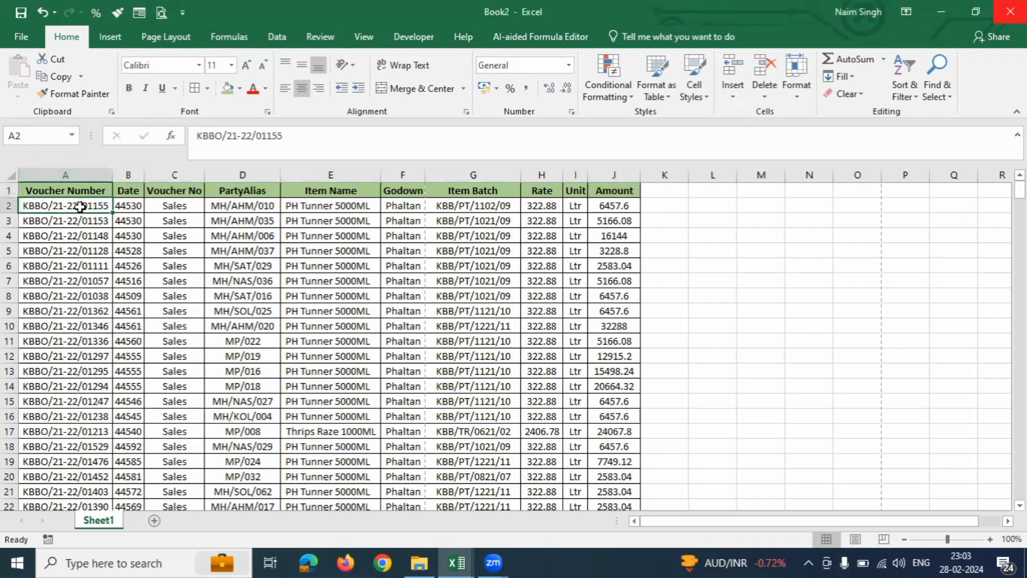
scroll(67, 230, "down", 20)
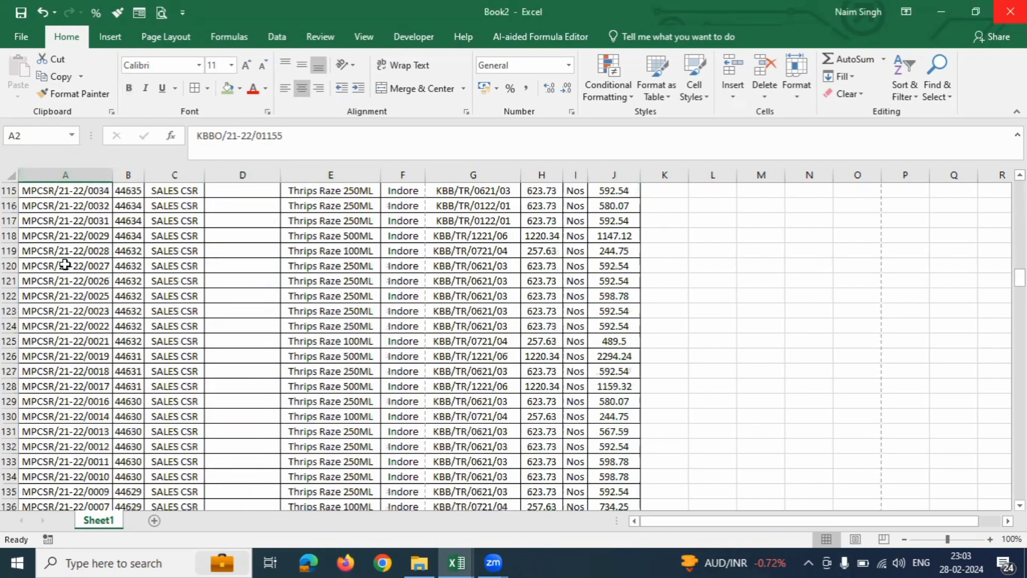
scroll(66, 264, "down", 20)
scroll(81, 305, "down", 20)
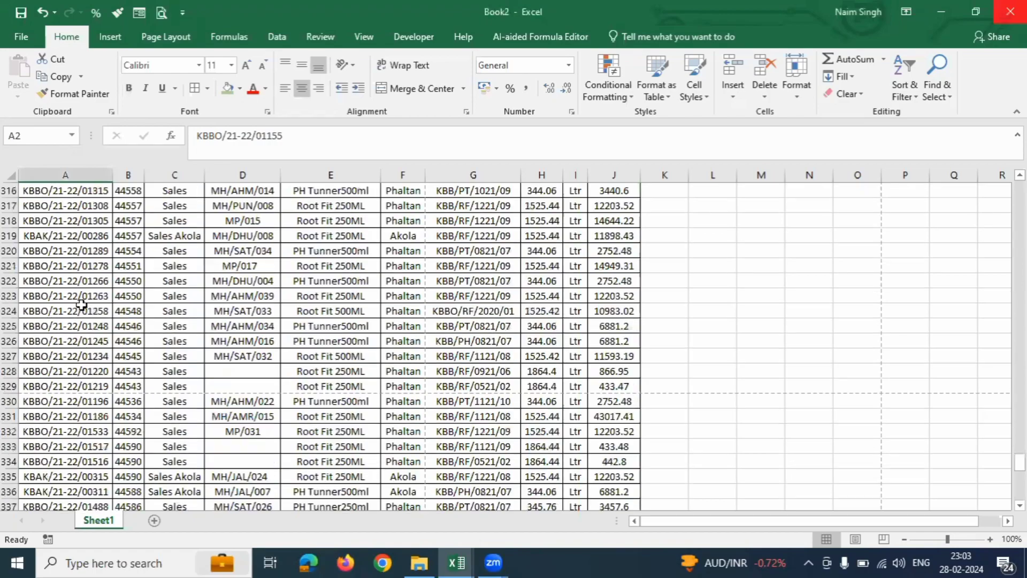
scroll(83, 300, "up", 20)
scroll(83, 297, "up", 20)
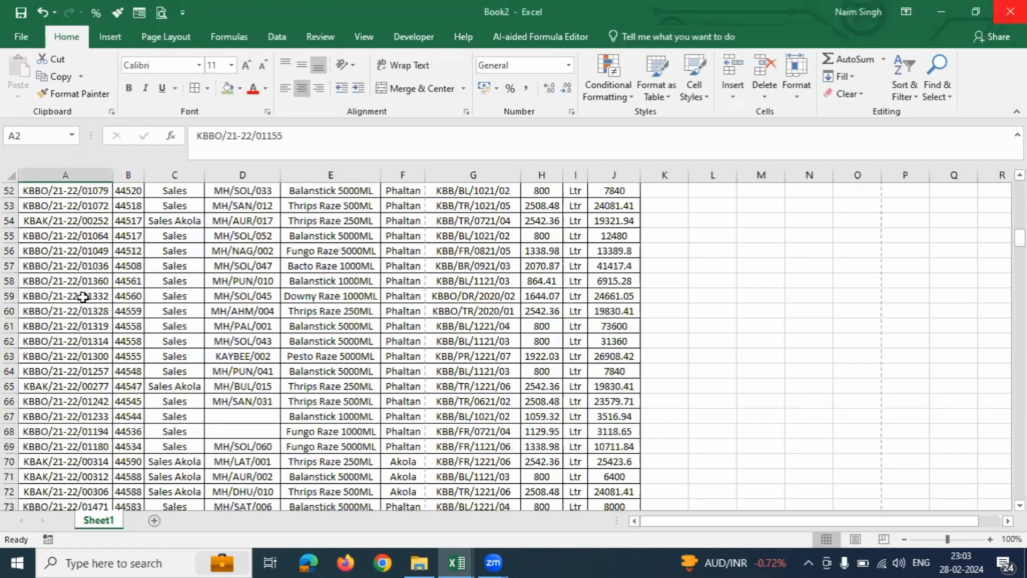
scroll(83, 297, "up", 17)
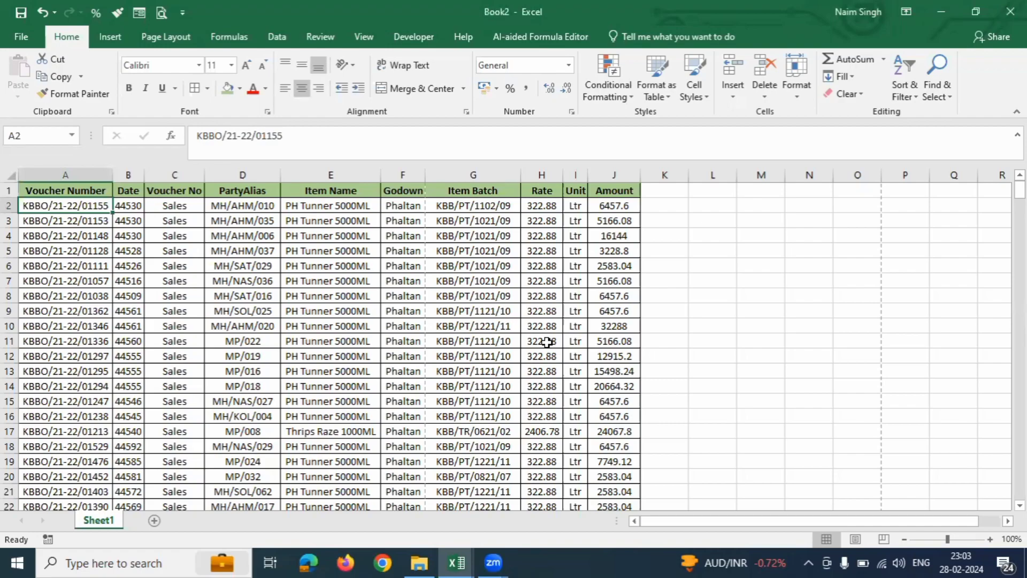
key("ctrl+p")
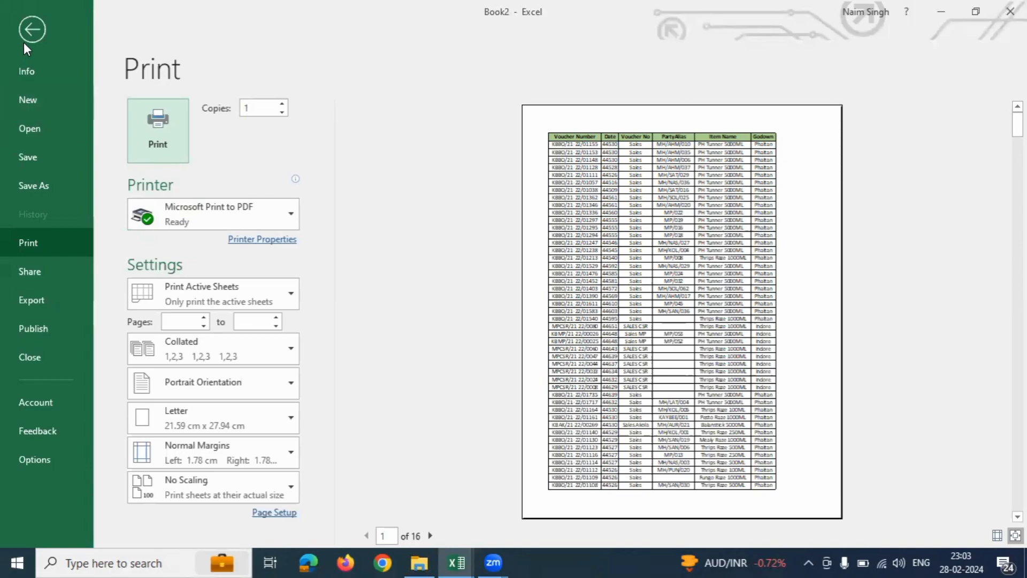
left_click(32, 28)
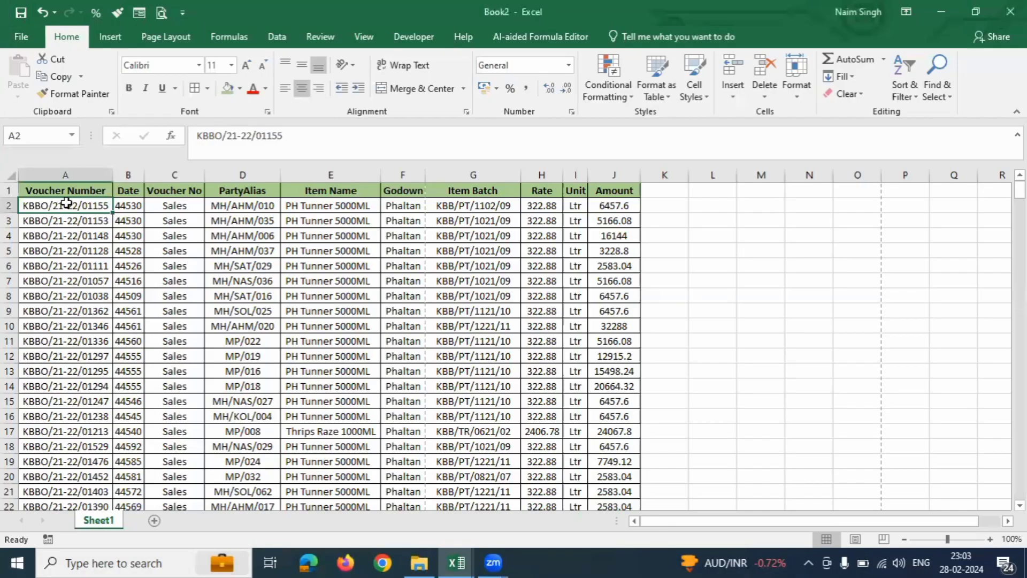
Insert a blank row between the header row and the first sales record
left_click(9, 206)
right_click(8, 208)
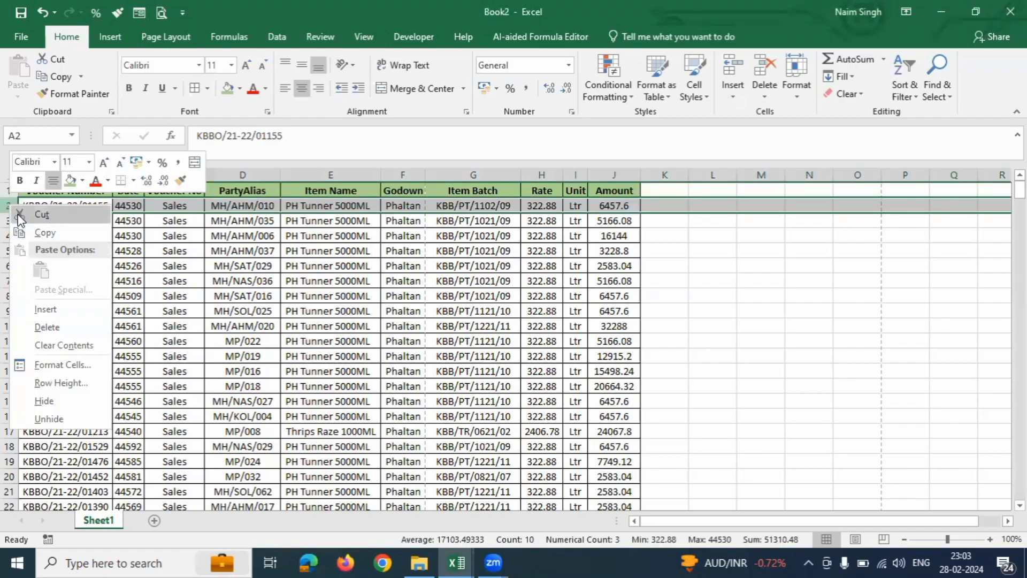
left_click(54, 311)
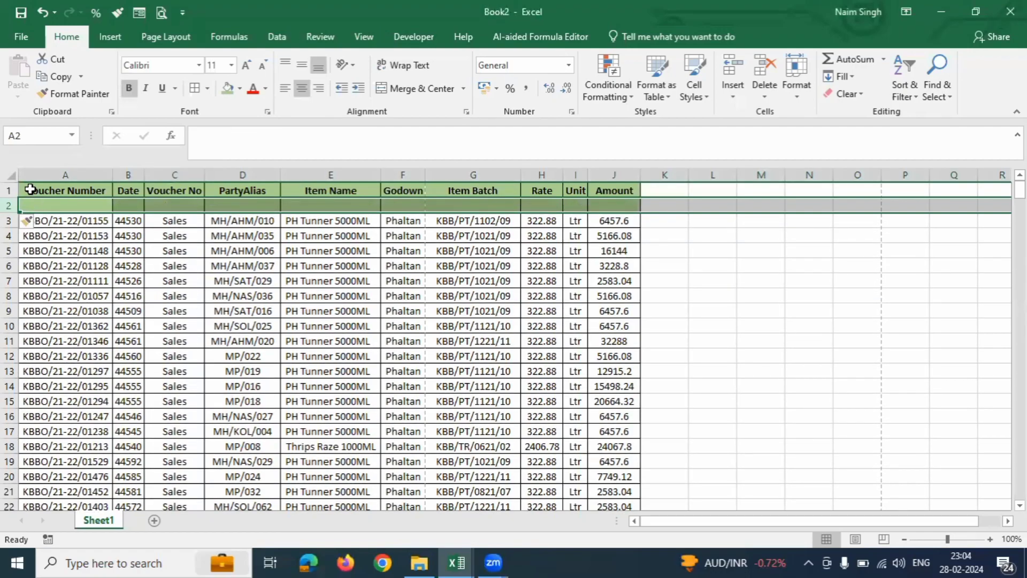
Number the columns 1 to 10 in row 2, from Voucher Number to Amount, by filling the series from 1 and 2
left_click(46, 203)
type("1")
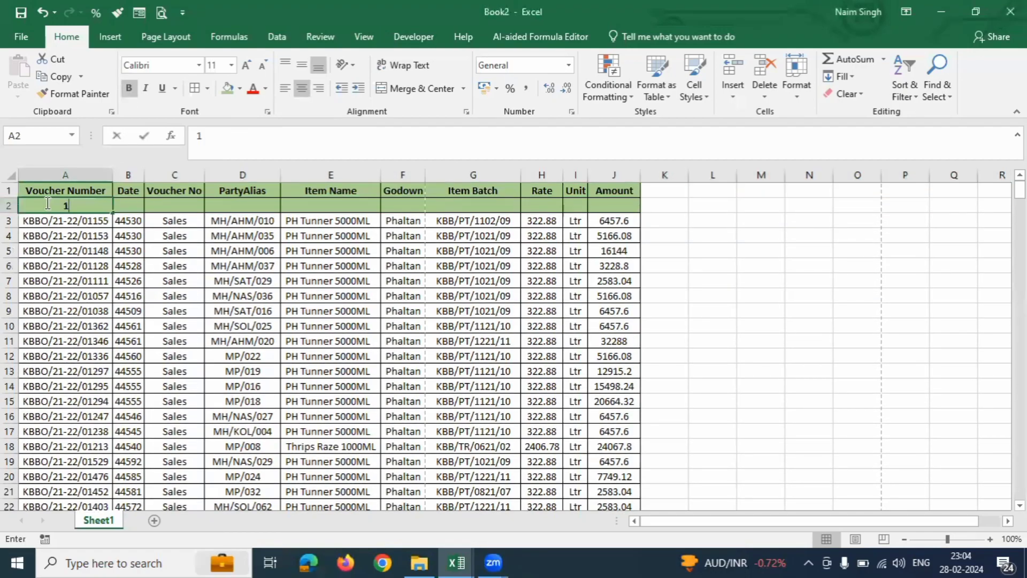
key("Tab")
type("2")
left_click(46, 203)
key("shift+Right")
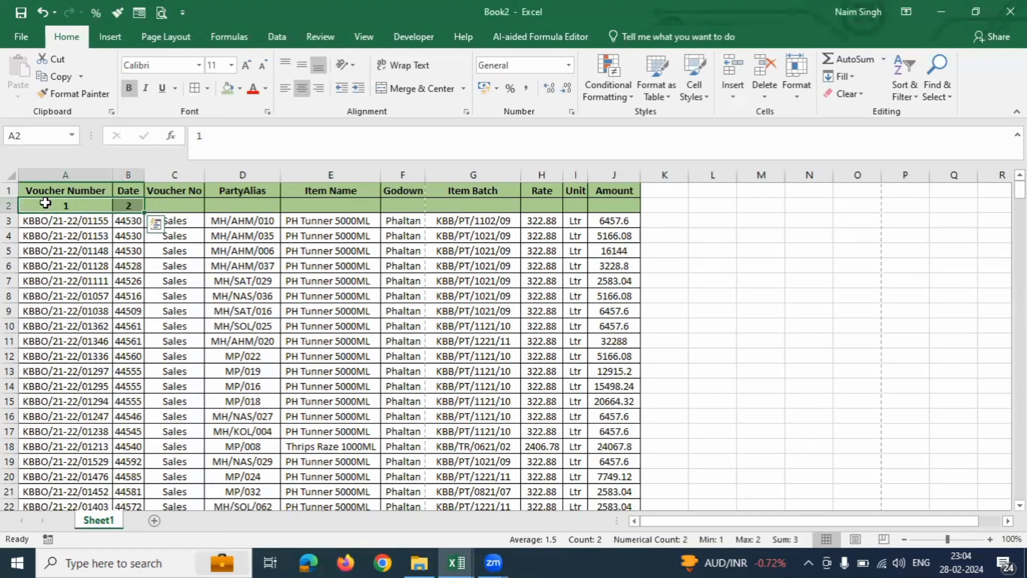
left_click_drag(143, 211, 624, 213)
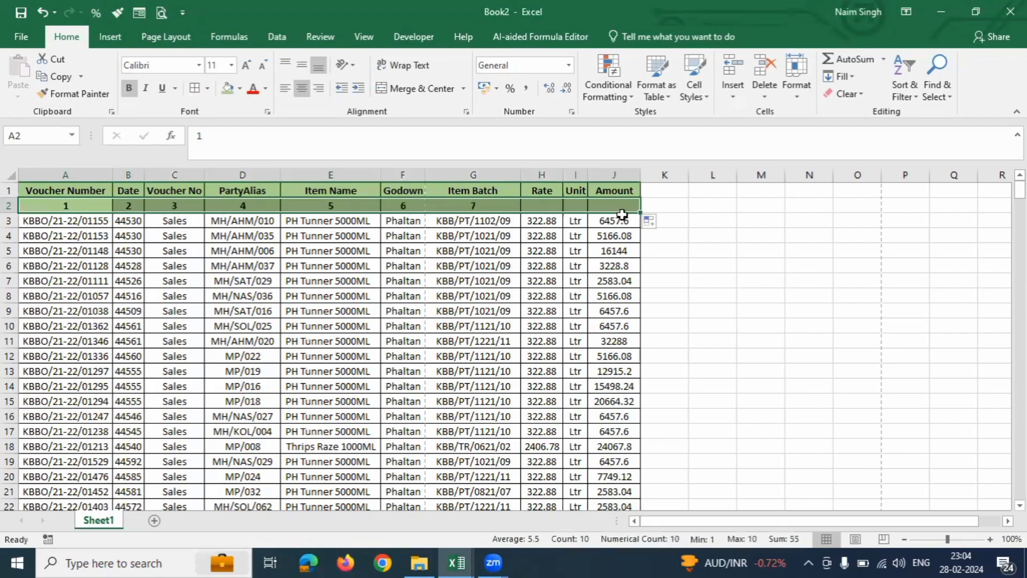
left_click(603, 247)
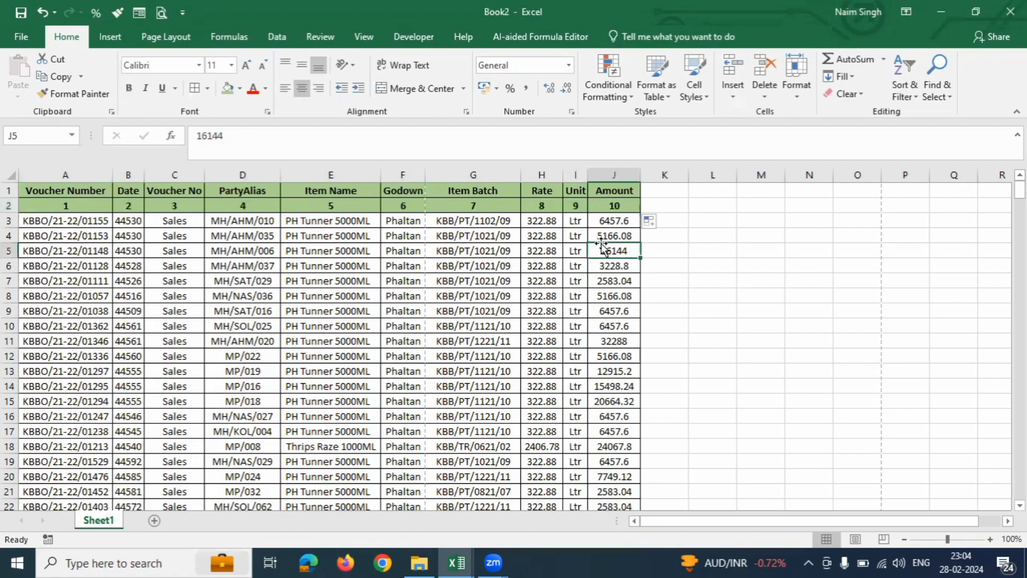
Preview the printout and set its page orientation to landscape in the page setup
key("ctrl+p")
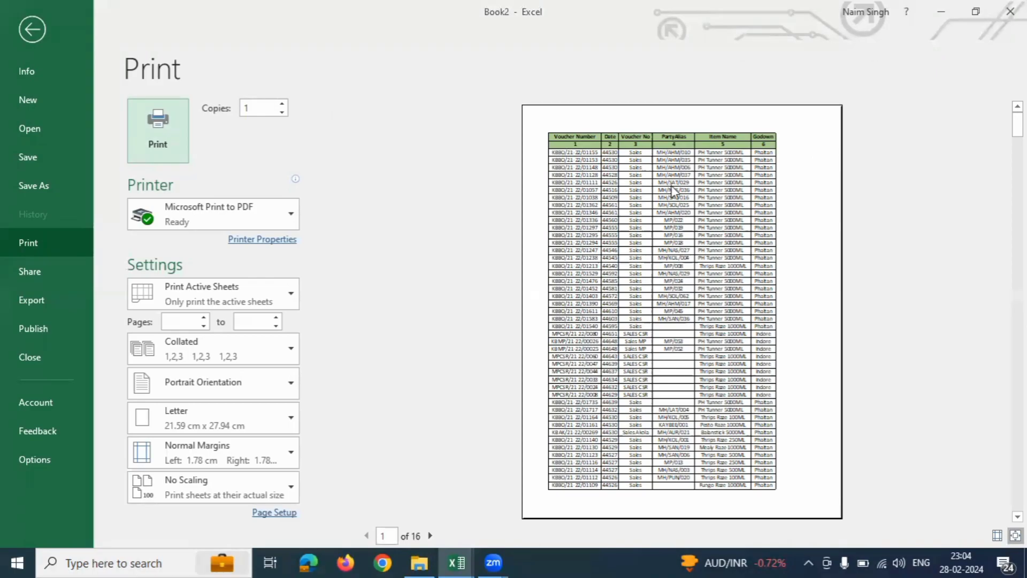
left_click(759, 168)
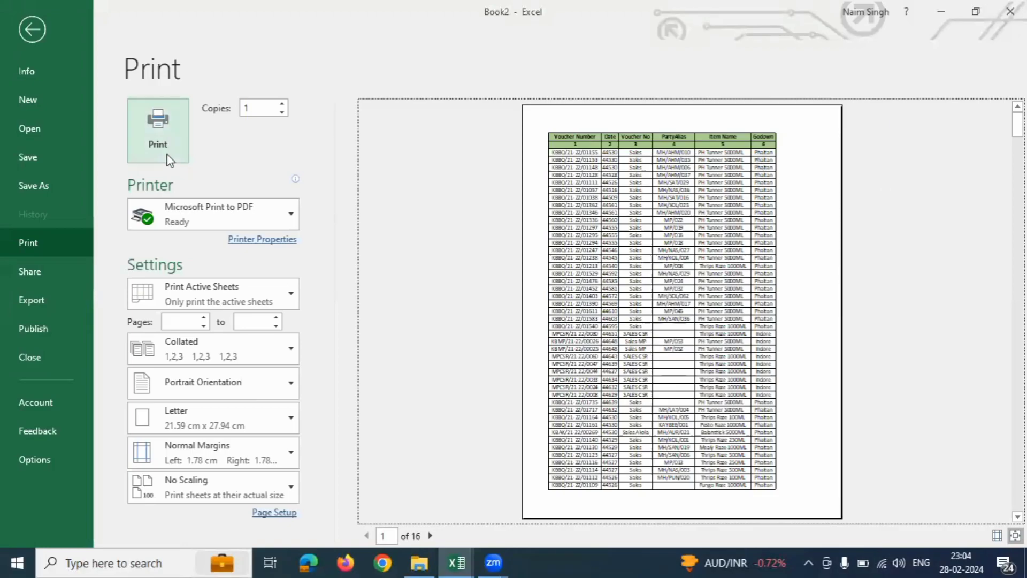
left_click(274, 514)
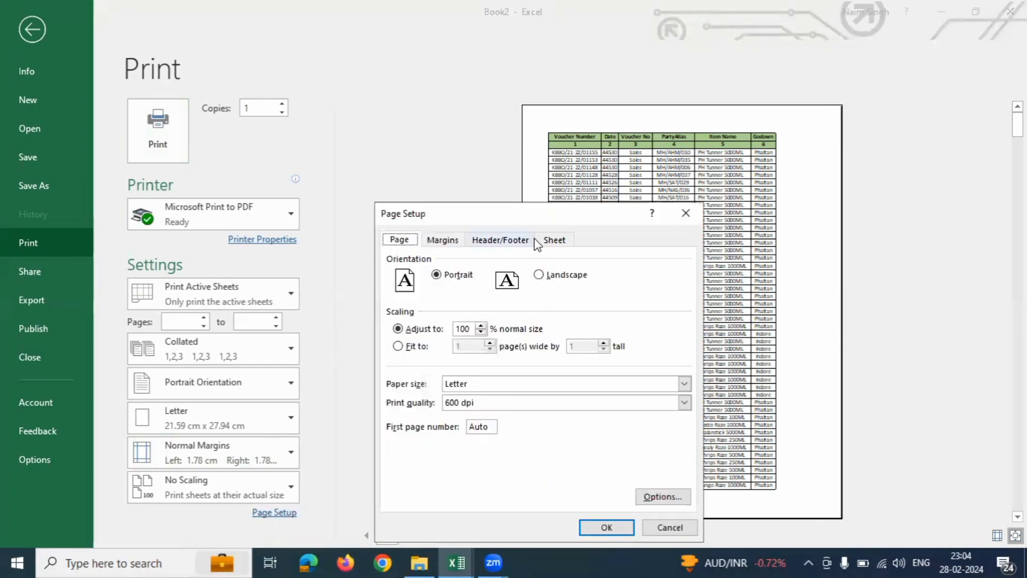
left_click_drag(518, 212, 636, 174)
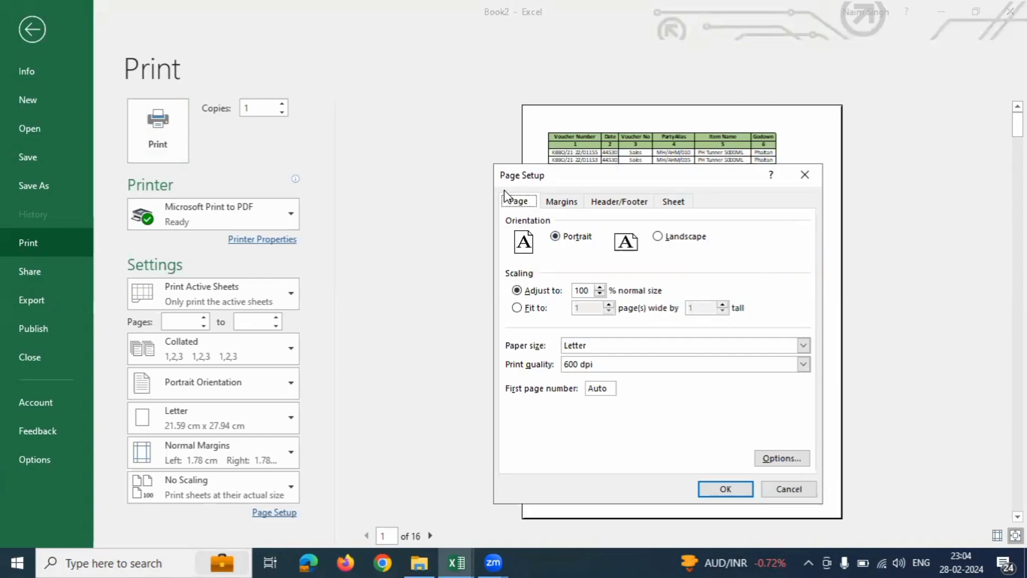
left_click_drag(511, 178, 566, 205)
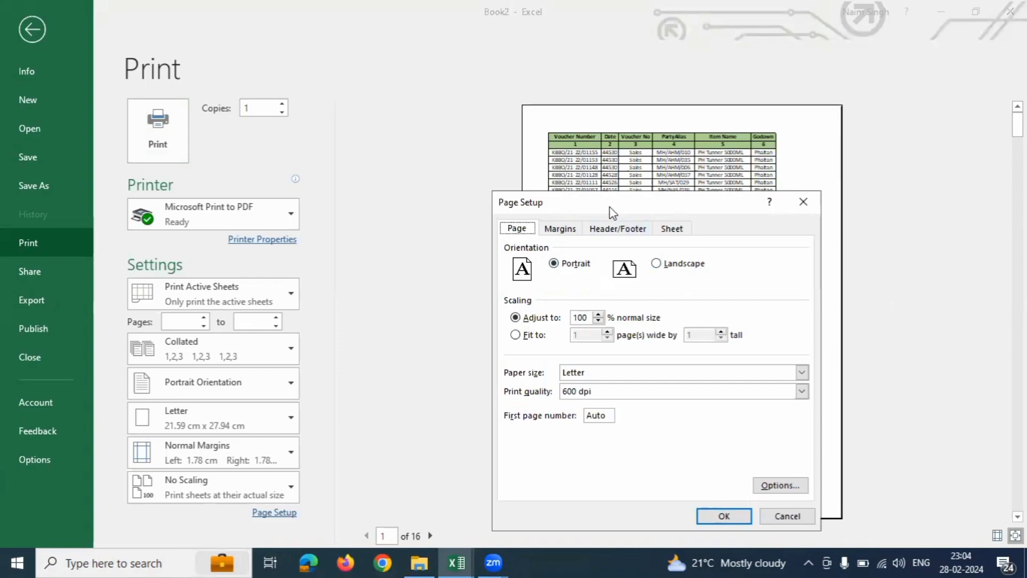
left_click_drag(612, 213, 608, 229)
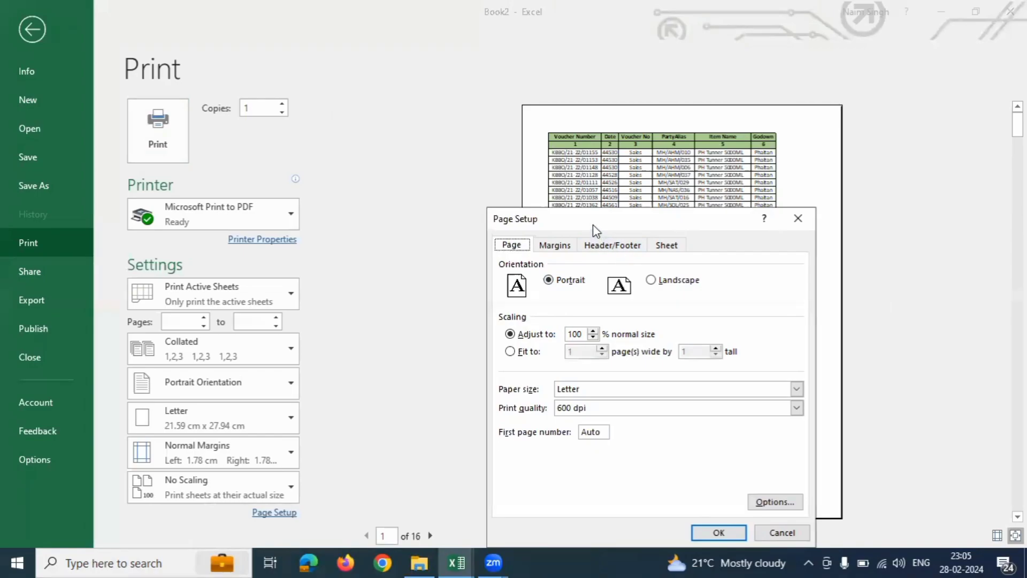
left_click(651, 283)
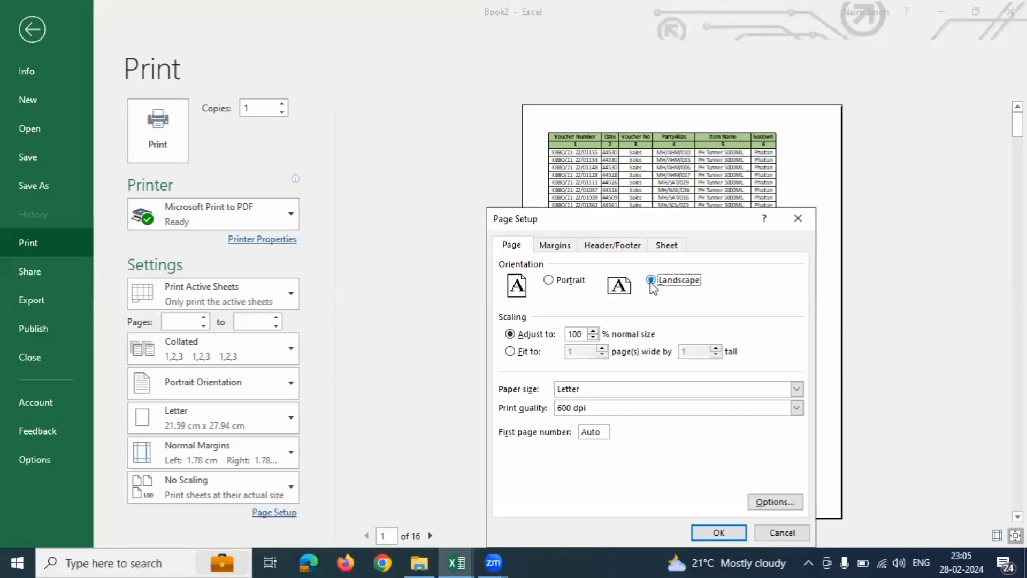
left_click_drag(629, 228, 629, 209)
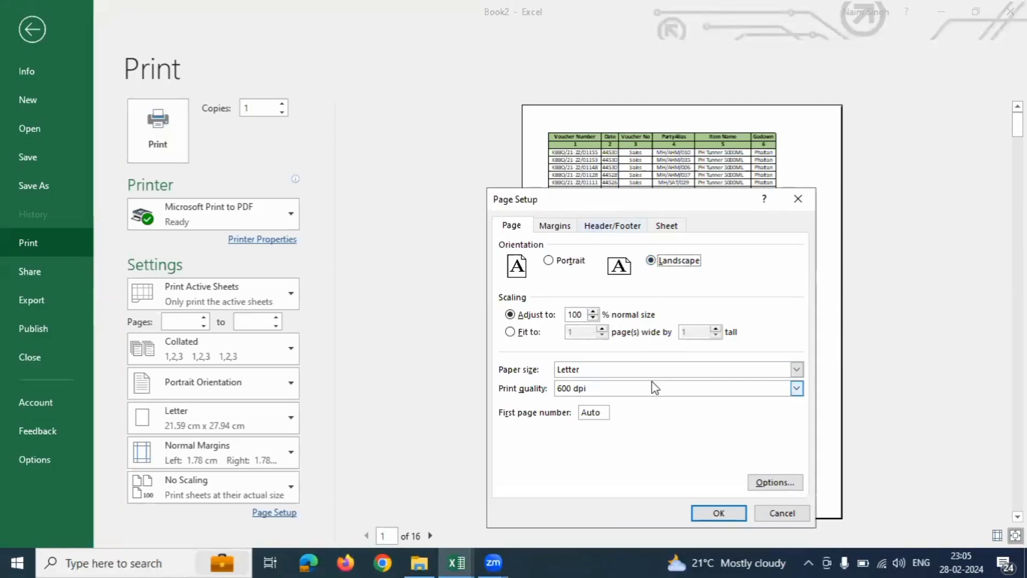
left_click(707, 518)
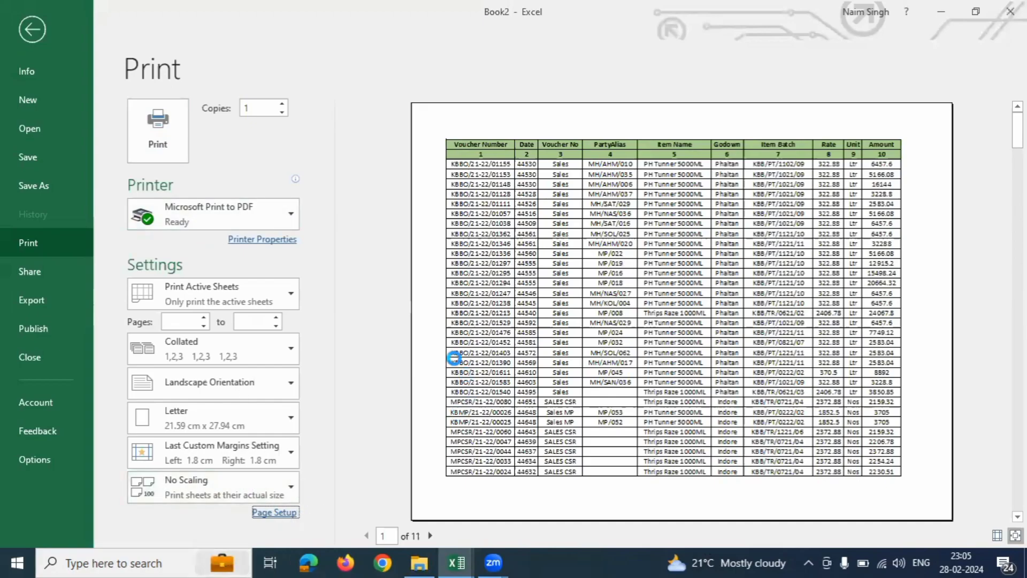
Set the page orientation back to portrait and scale the printout to 50% of normal size
left_click(549, 262)
left_click(719, 512)
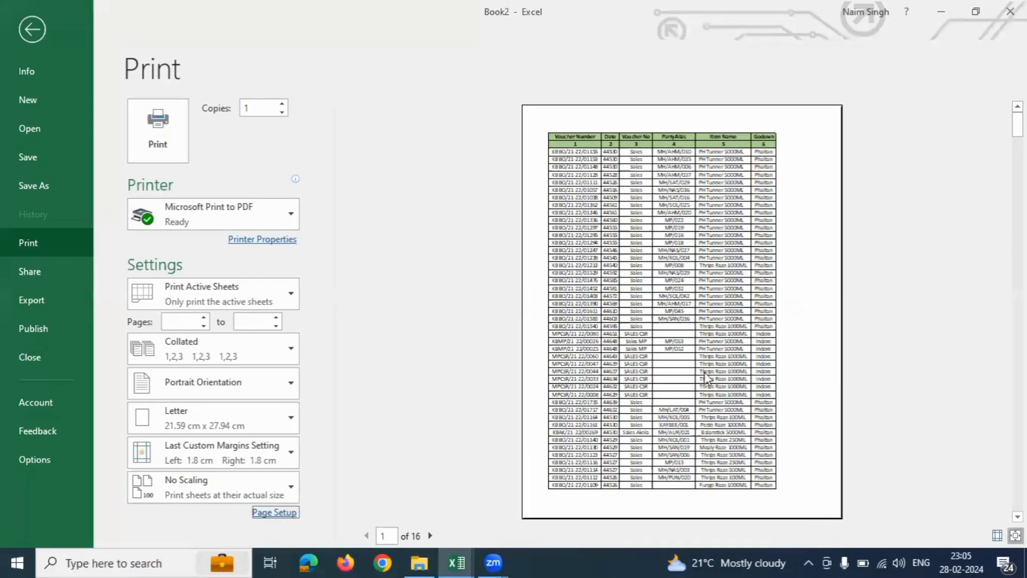
left_click(276, 513)
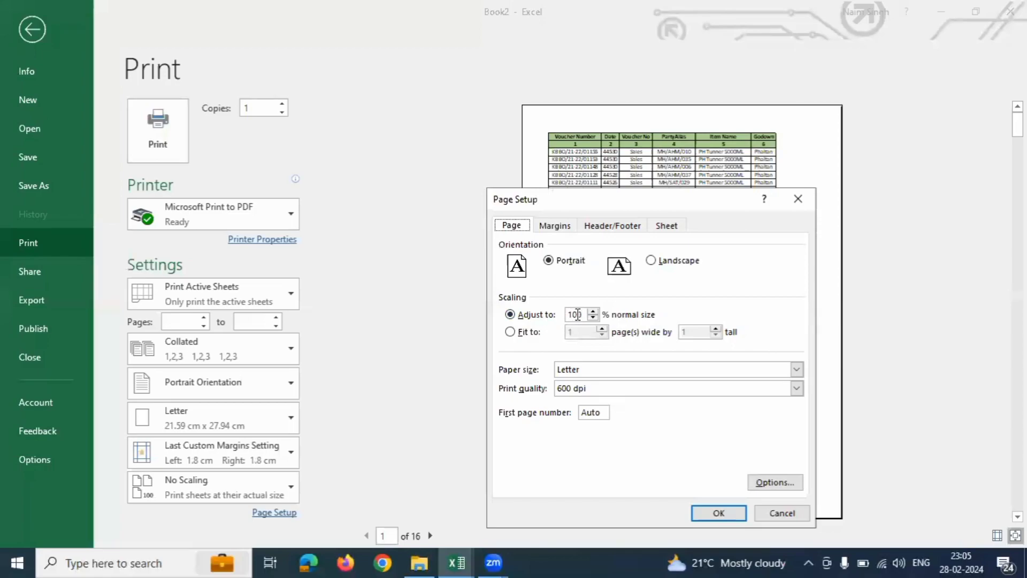
left_click(579, 315)
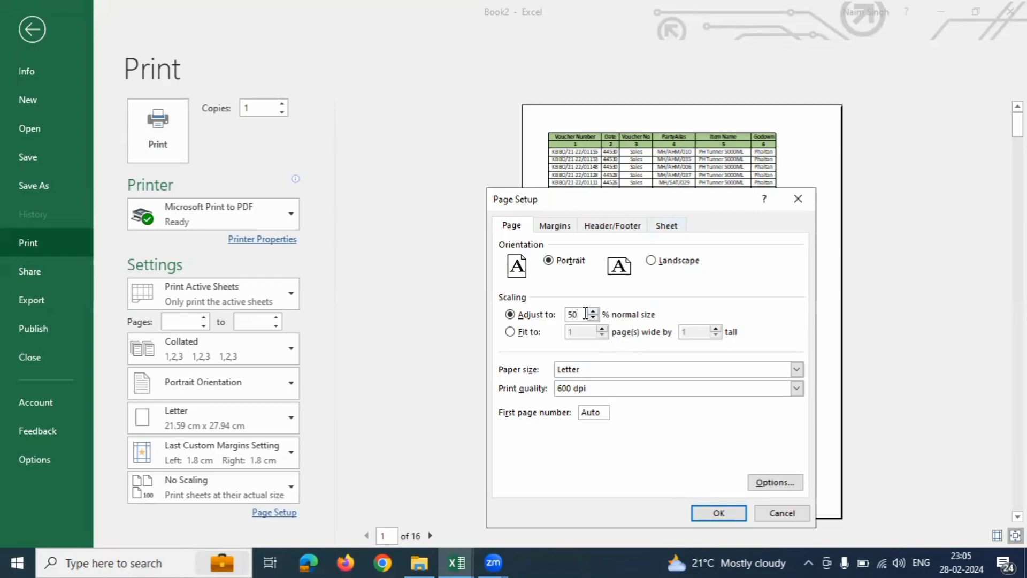
left_click(715, 514)
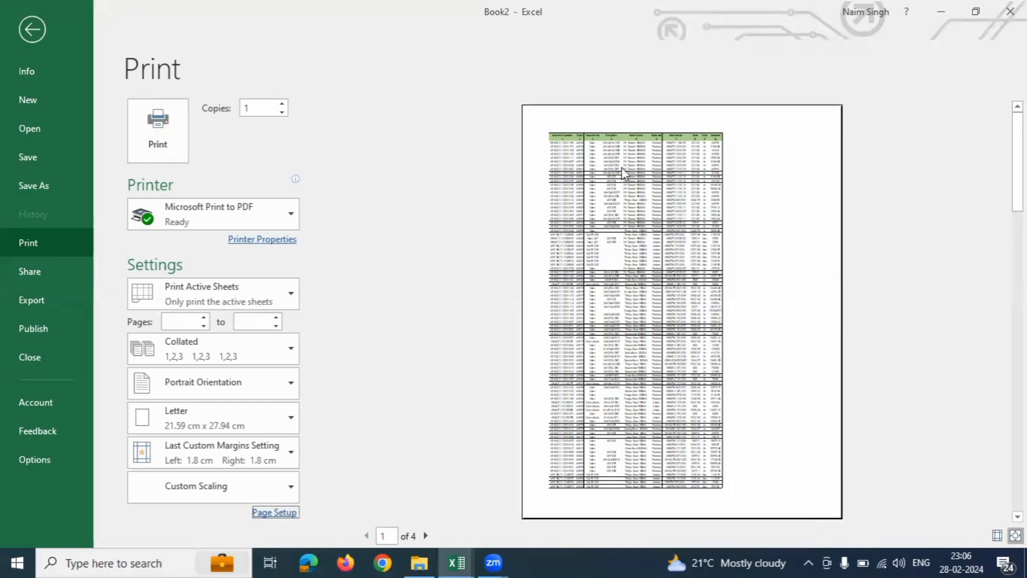
Set the print scaling to 80% of normal size in the page setup
left_click(265, 513)
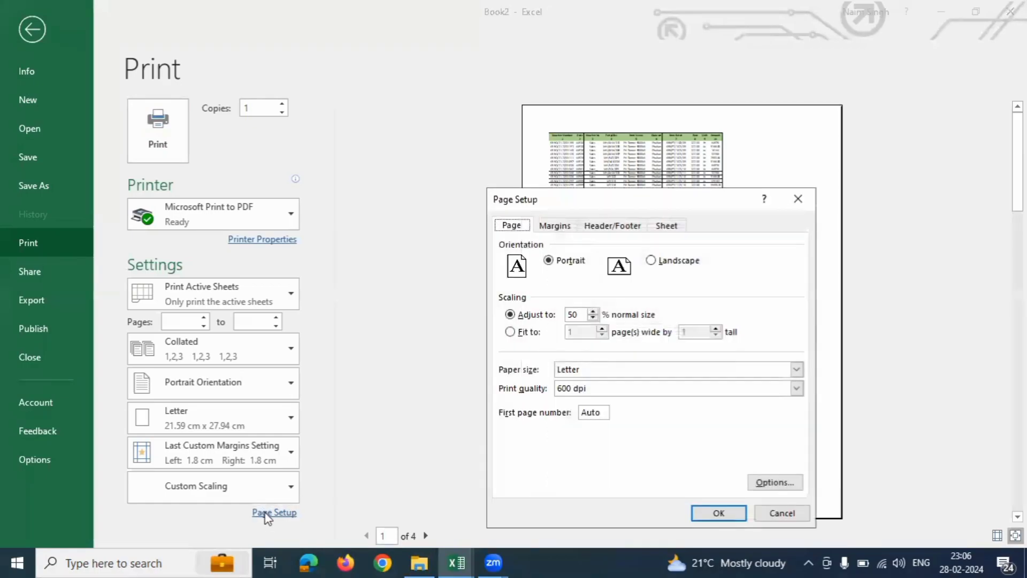
left_click(576, 316)
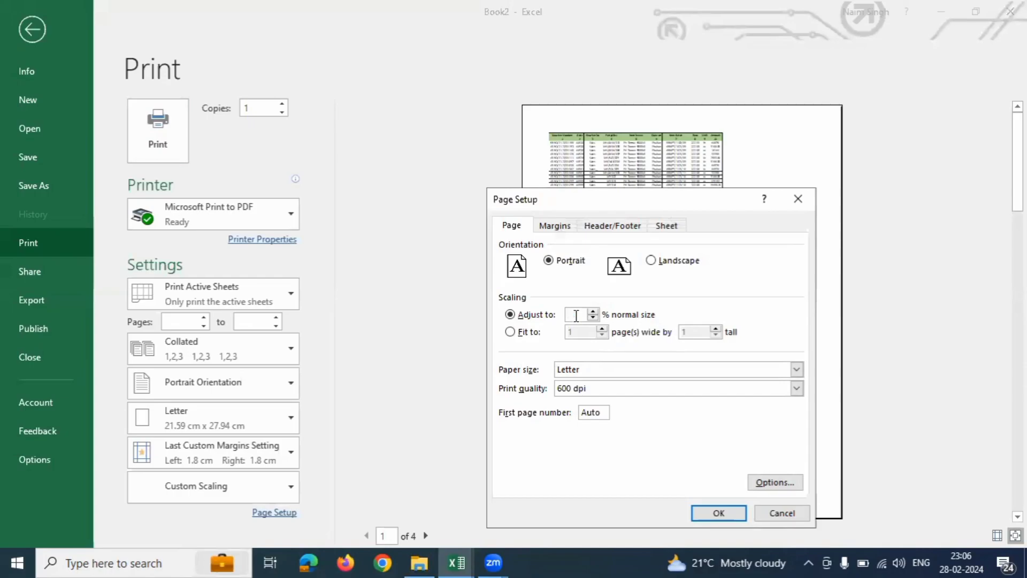
left_click(722, 512)
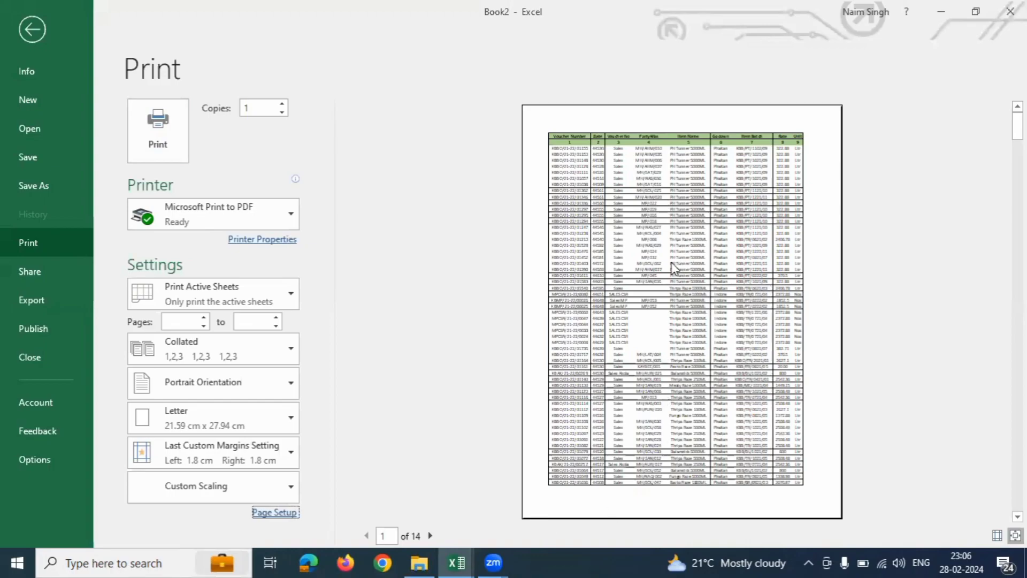
Set the print scaling to fit 1 page wide with the tall value left blank, and return to the header row in the sheet
left_click(271, 513)
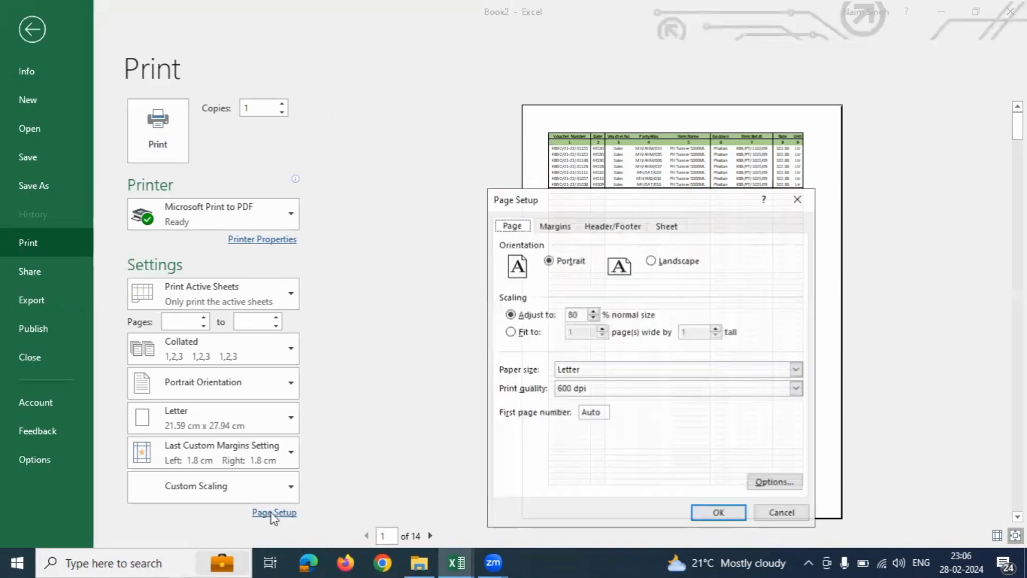
left_click(511, 333)
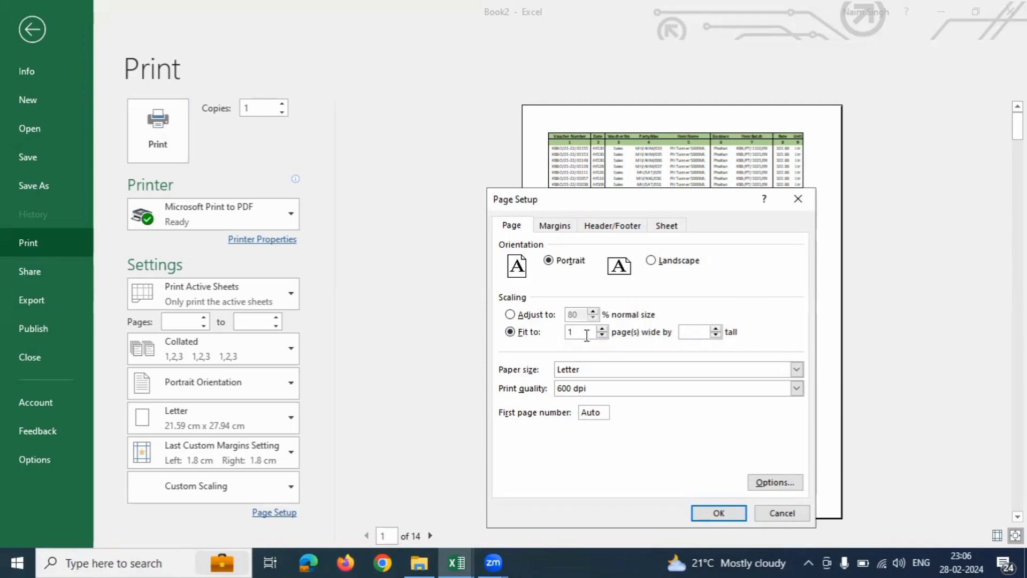
left_click(694, 331)
left_click(712, 514)
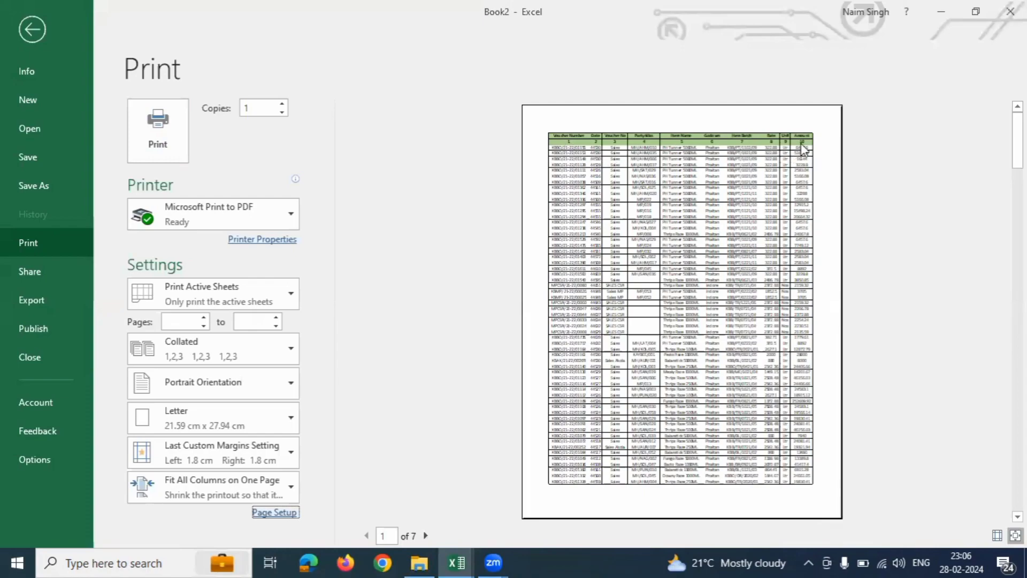
left_click(25, 27)
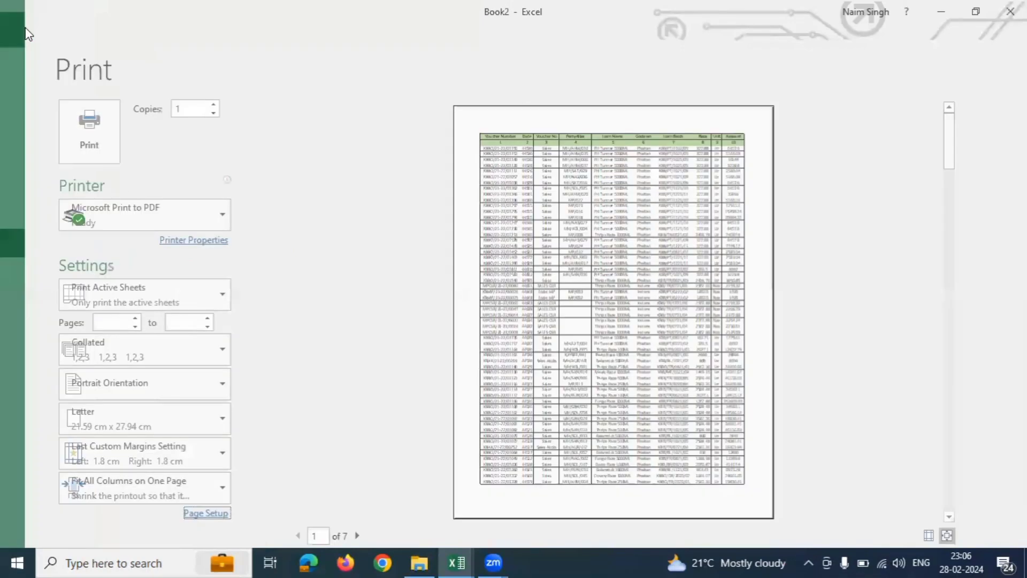
left_click(73, 190)
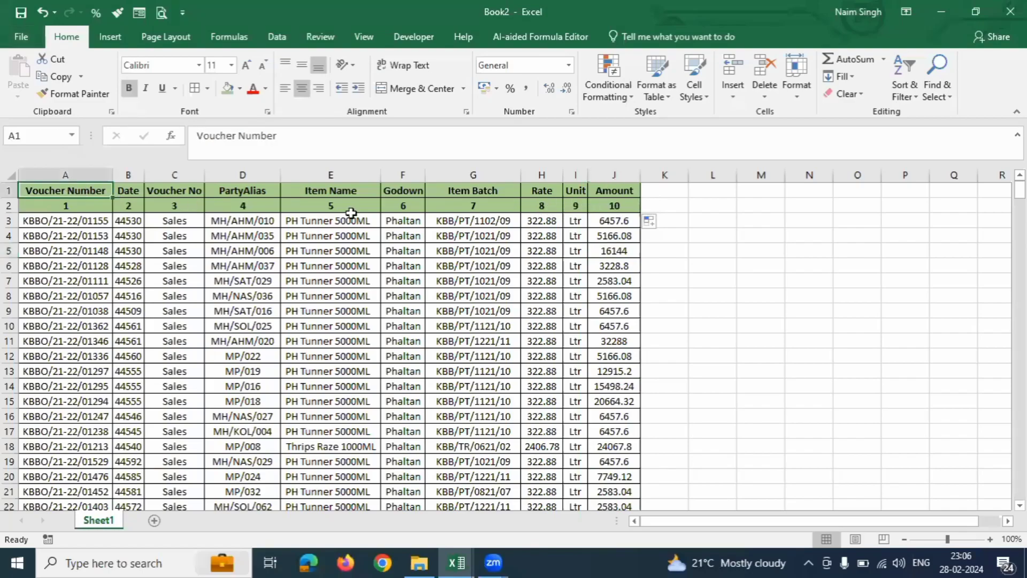
Set the print scaling to fit 1 page wide by 1 page tall in the page setup
left_click(591, 191)
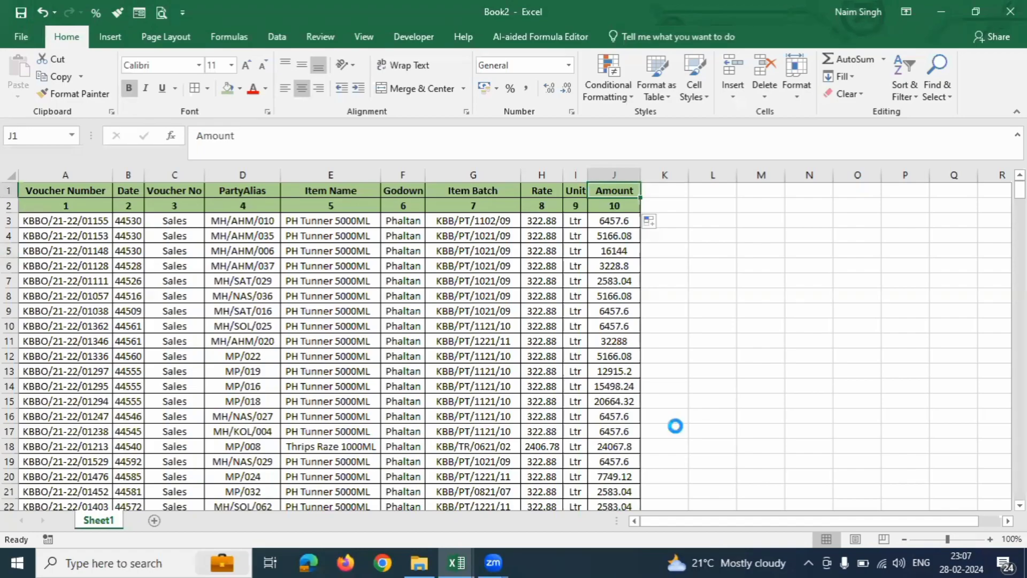
key("ctrl+p")
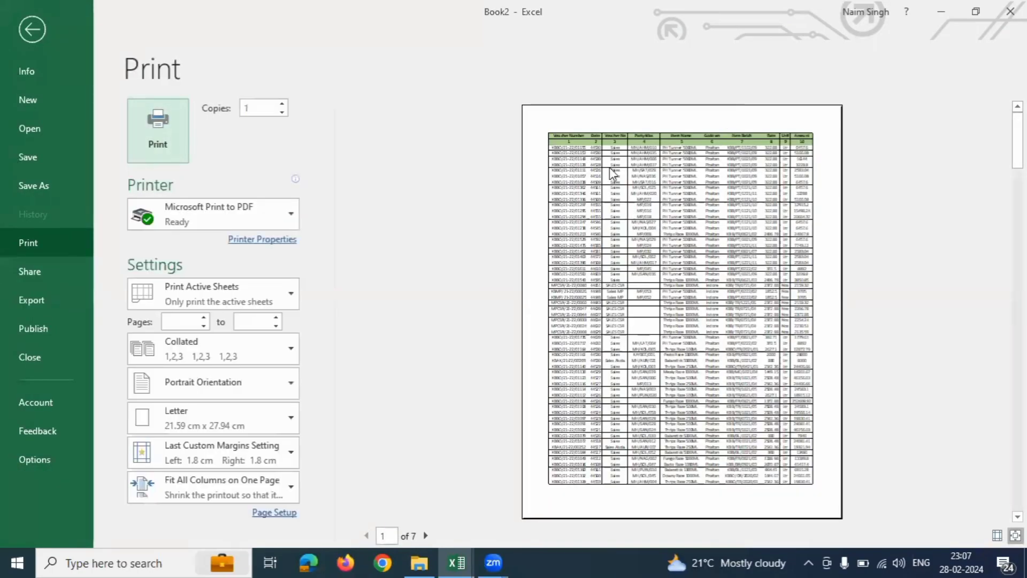
left_click(272, 512)
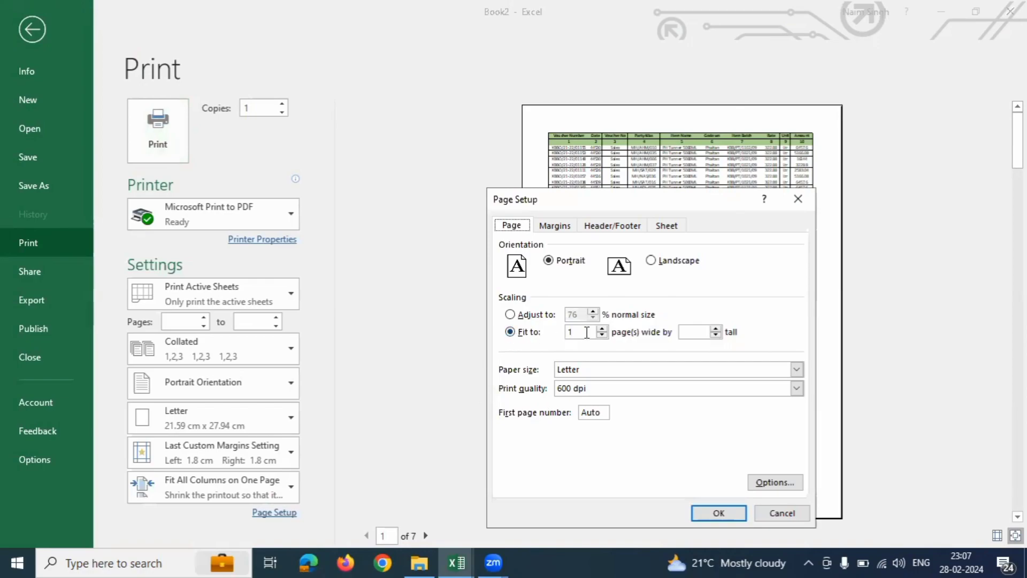
left_click(587, 332)
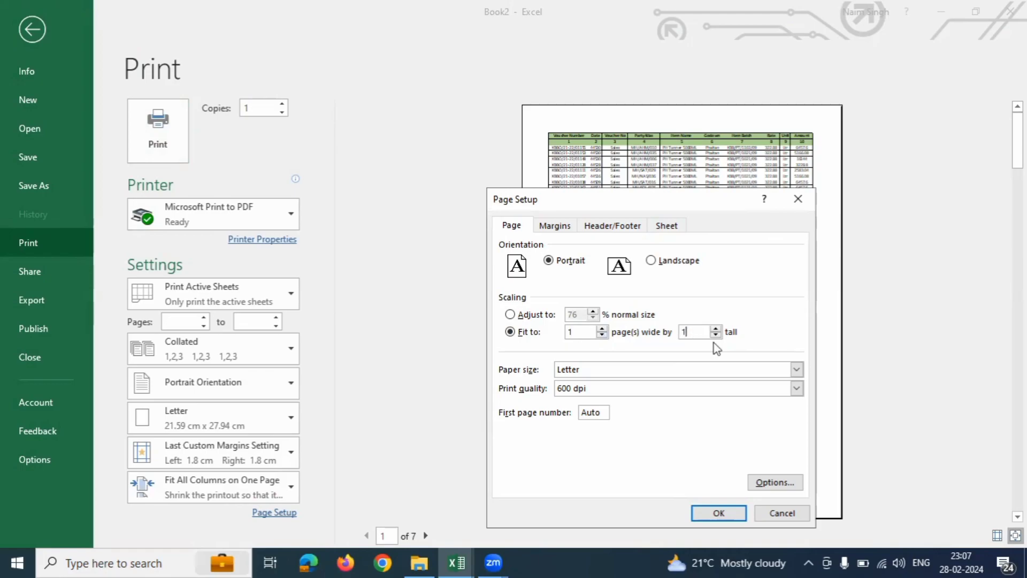
left_click(717, 512)
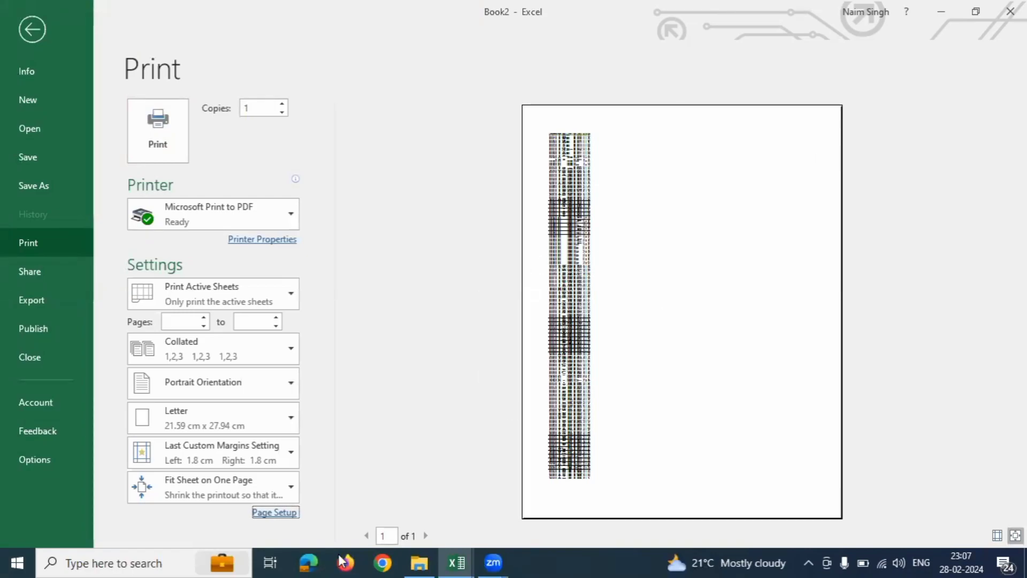
Clear the tall value of the print scaling, keep 1 page wide, and check the pages in the print preview
left_click(273, 512)
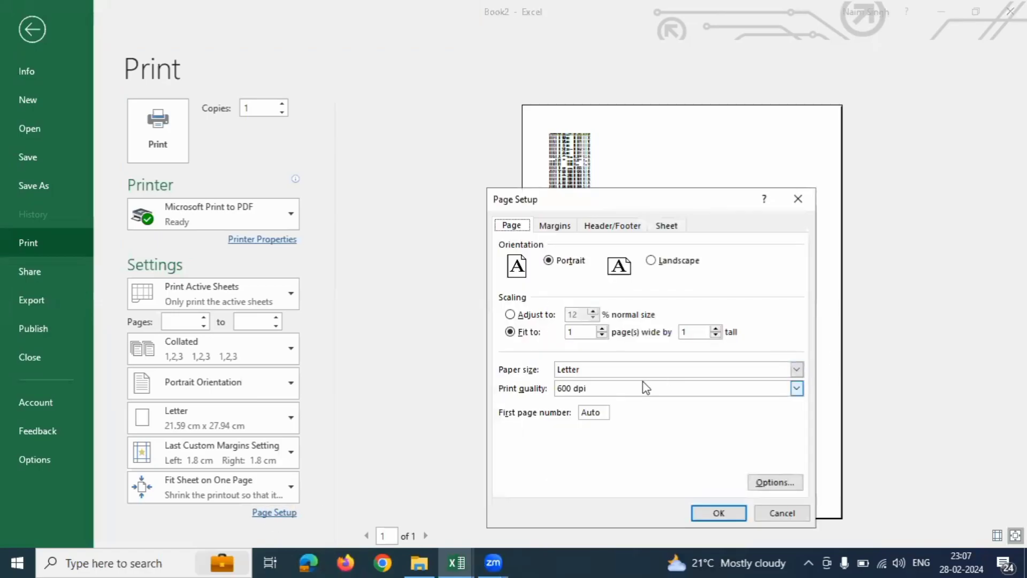
left_click(690, 332)
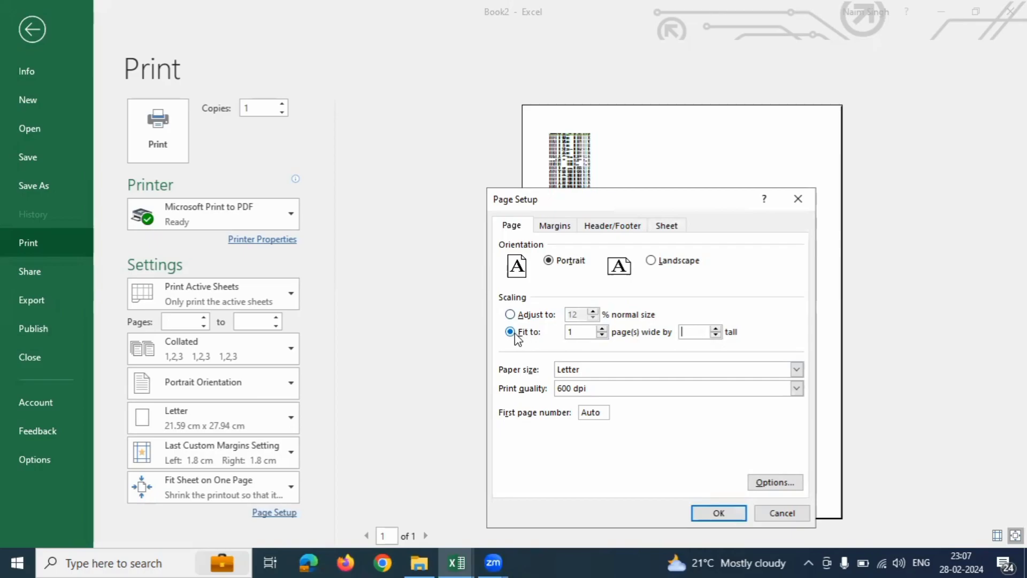
left_click(708, 514)
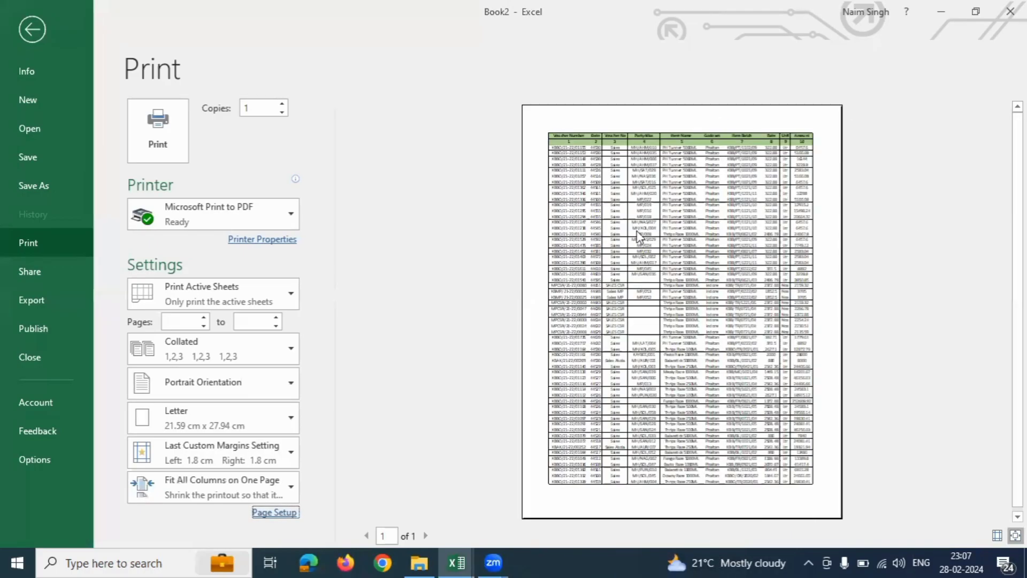
scroll(672, 201, "down", 1)
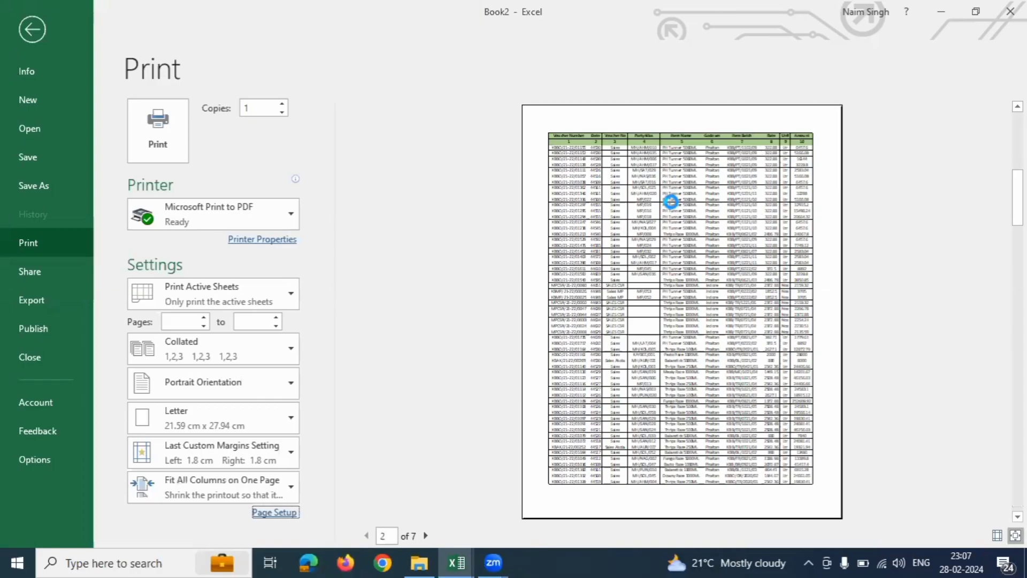
scroll(679, 224, "up", 1)
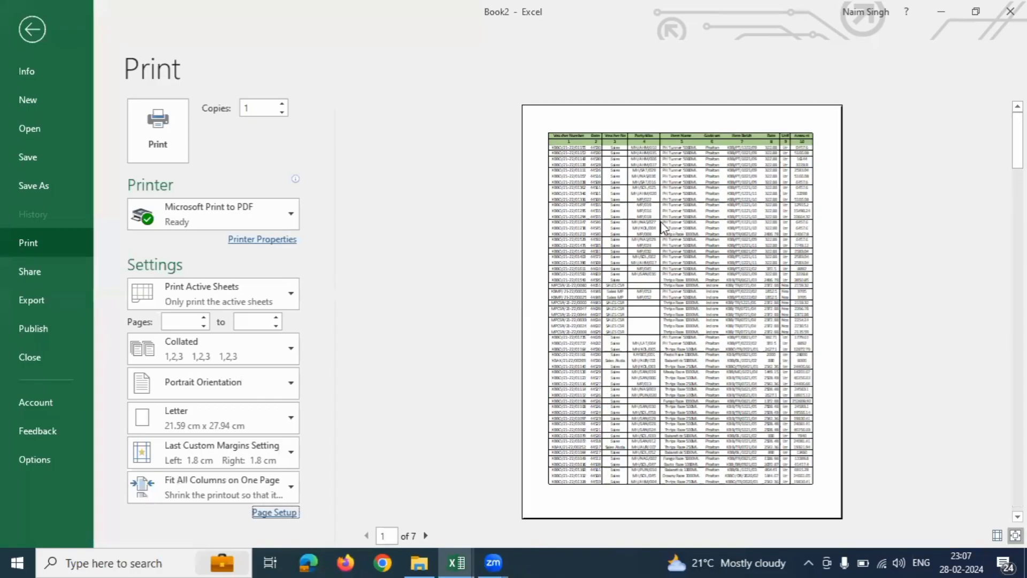
left_click(275, 515)
left_click(554, 226)
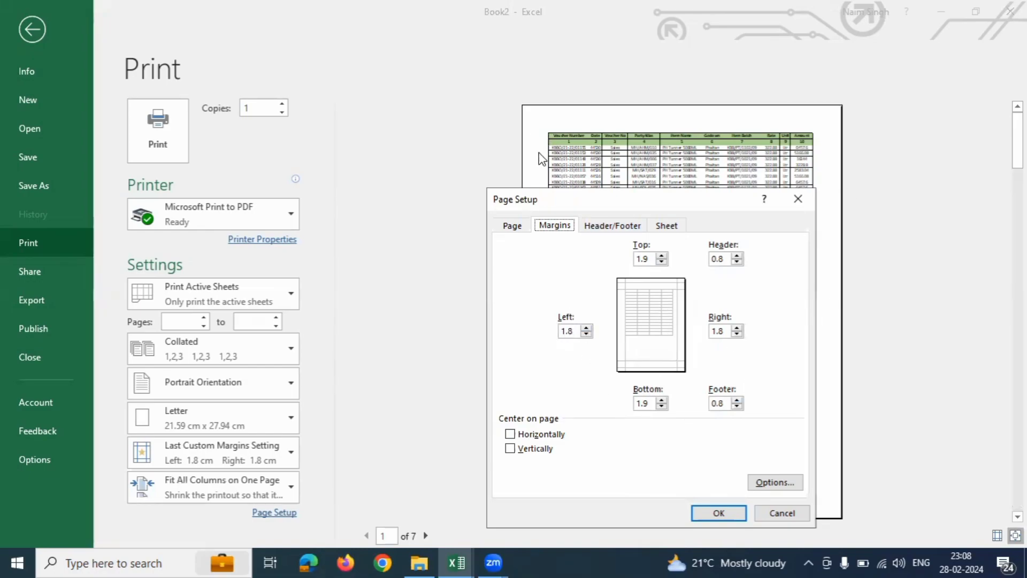
left_click(798, 200)
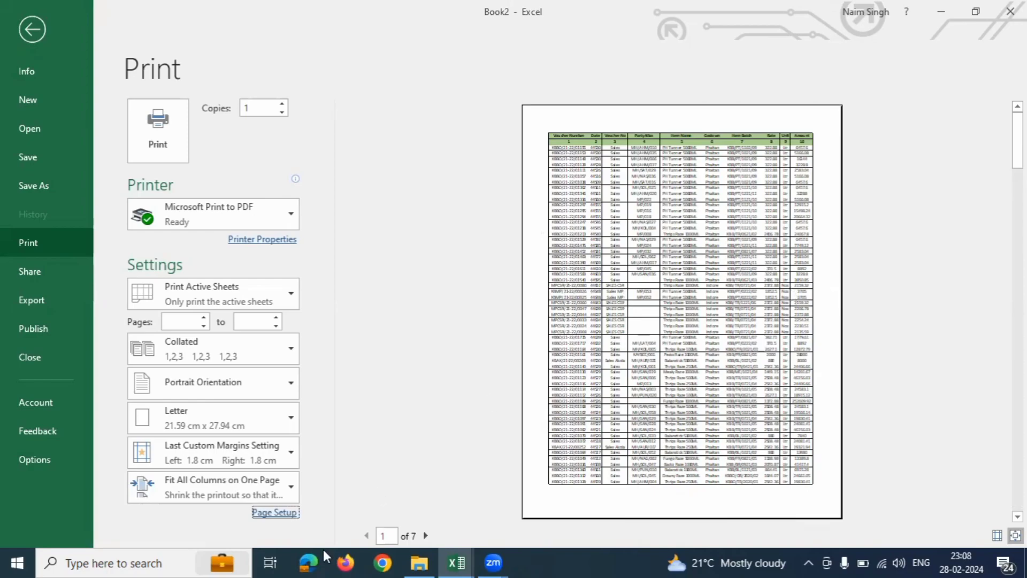
Set the left and right page margins to 1 cm in the page setup
left_click(273, 512)
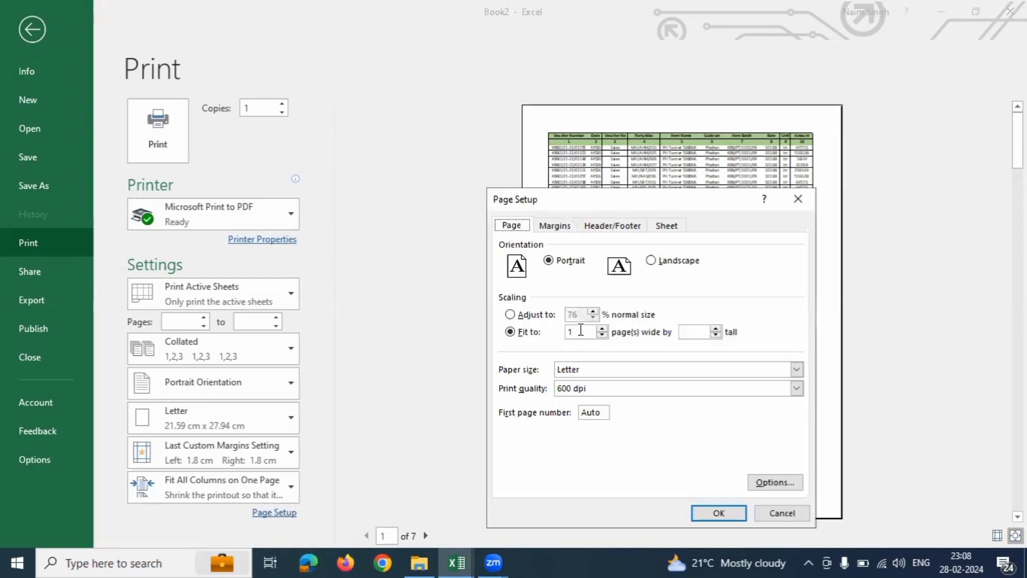
left_click(553, 227)
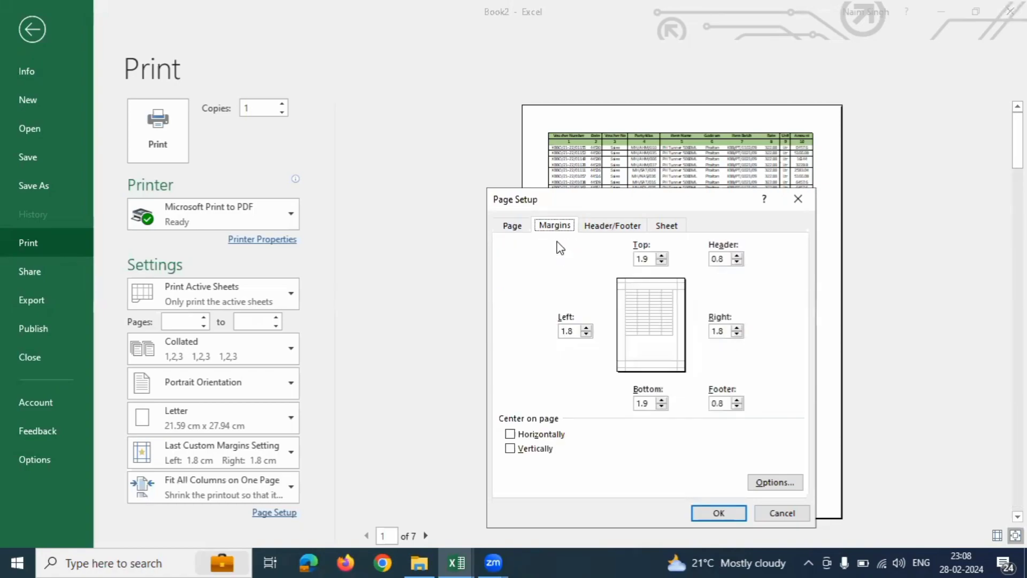
left_click(572, 332)
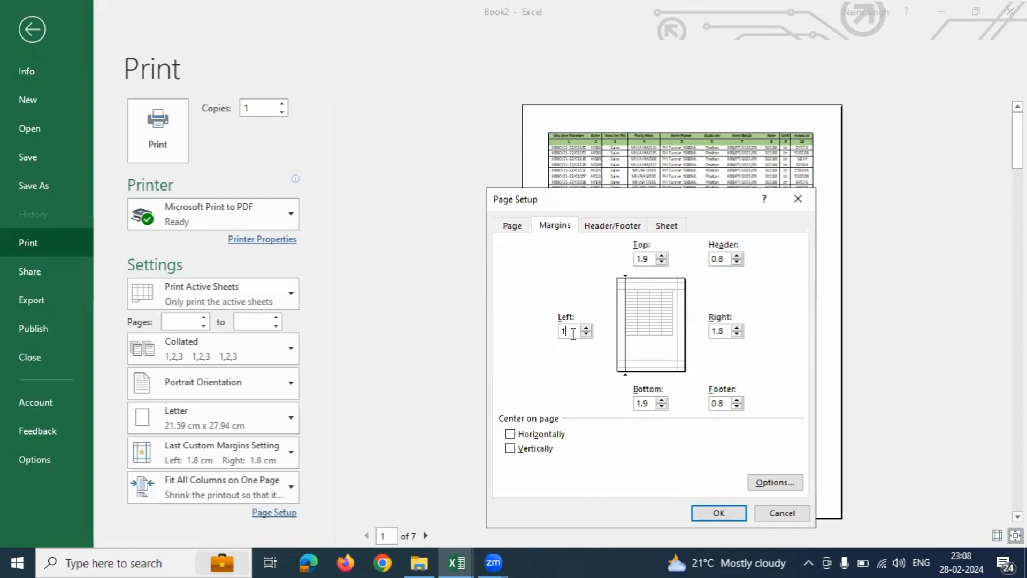
left_click(721, 332)
key("BackSpace")
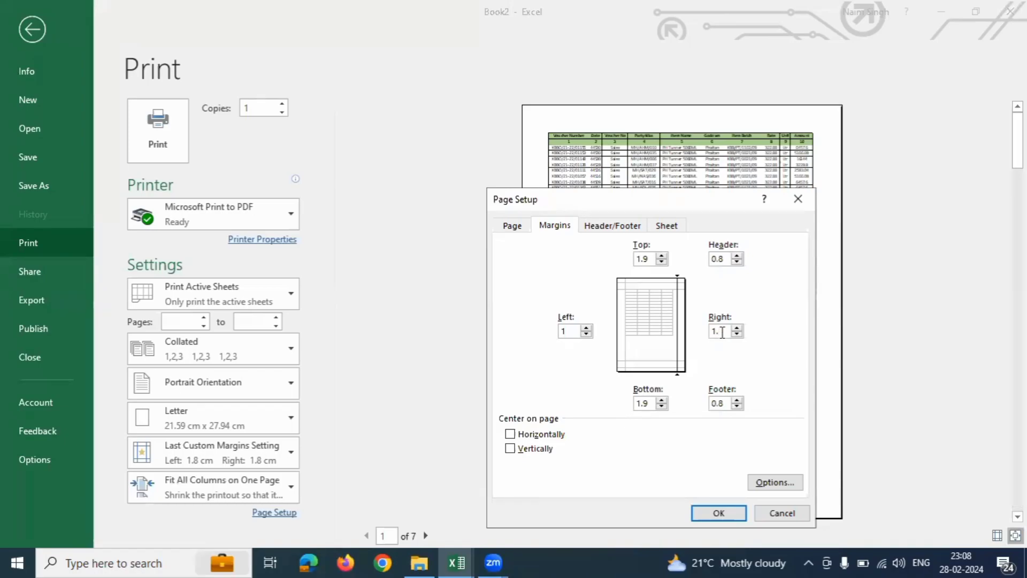
key("BackSpace")
left_click(718, 514)
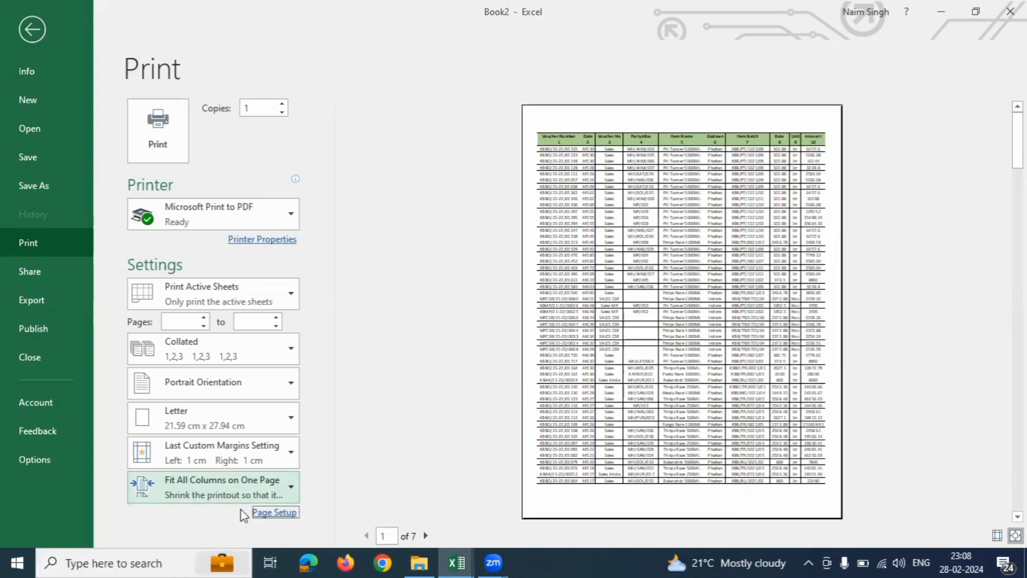
Reduce the top and bottom page margins in the page setup and check the pages in the print preview
left_click(274, 512)
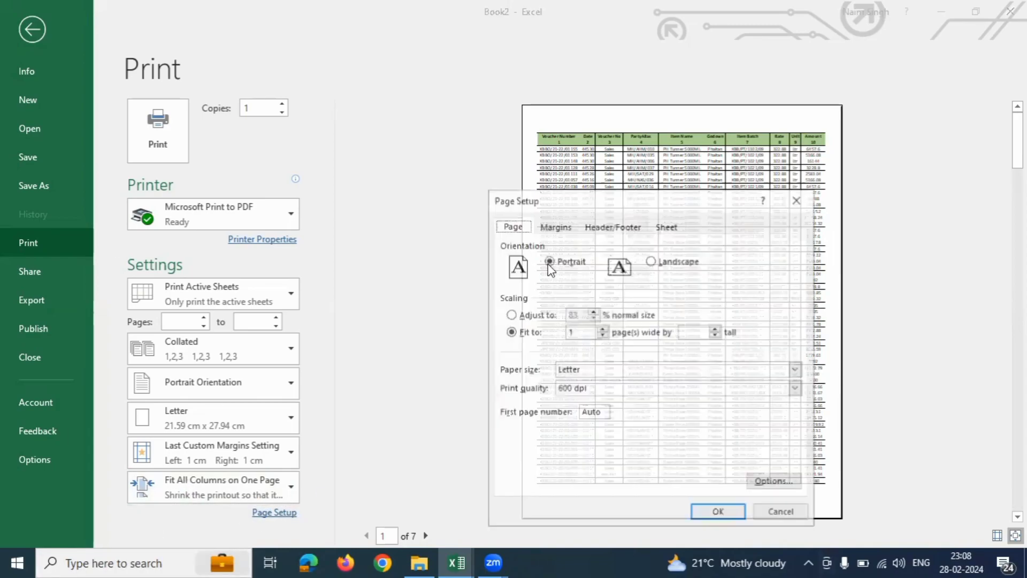
left_click(555, 225)
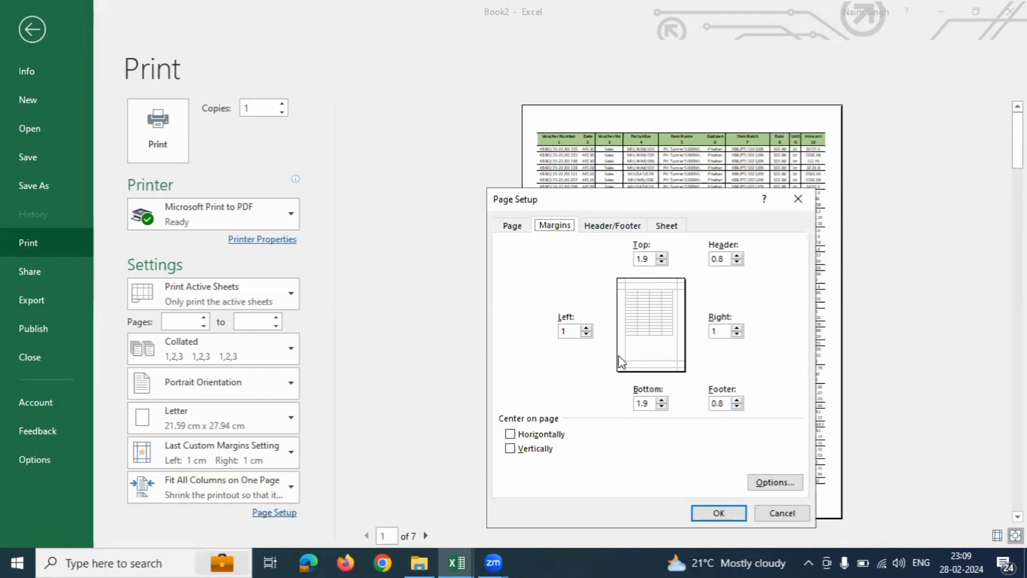
left_click(650, 260)
left_click(653, 404)
left_click(719, 514)
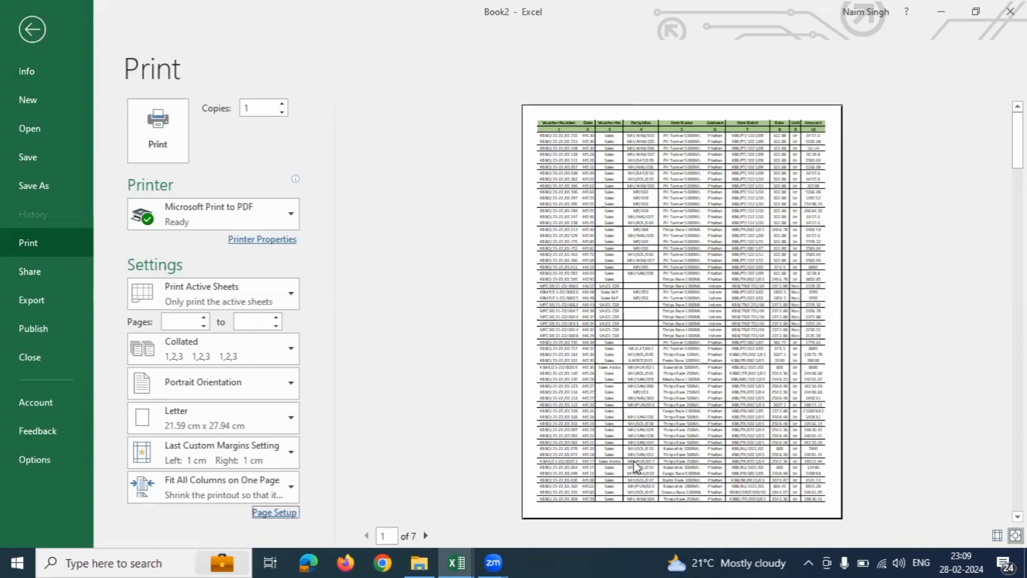
scroll(663, 374, "down", 1)
scroll(662, 370, "down", 1)
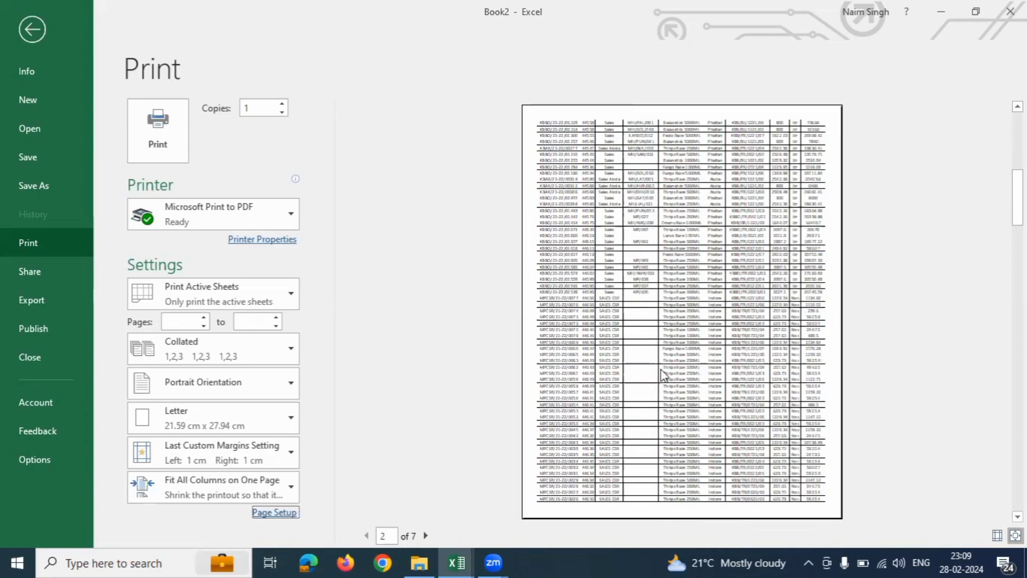
scroll(660, 370, "up", 2)
scroll(663, 373, "down", 3)
scroll(665, 374, "up", 3)
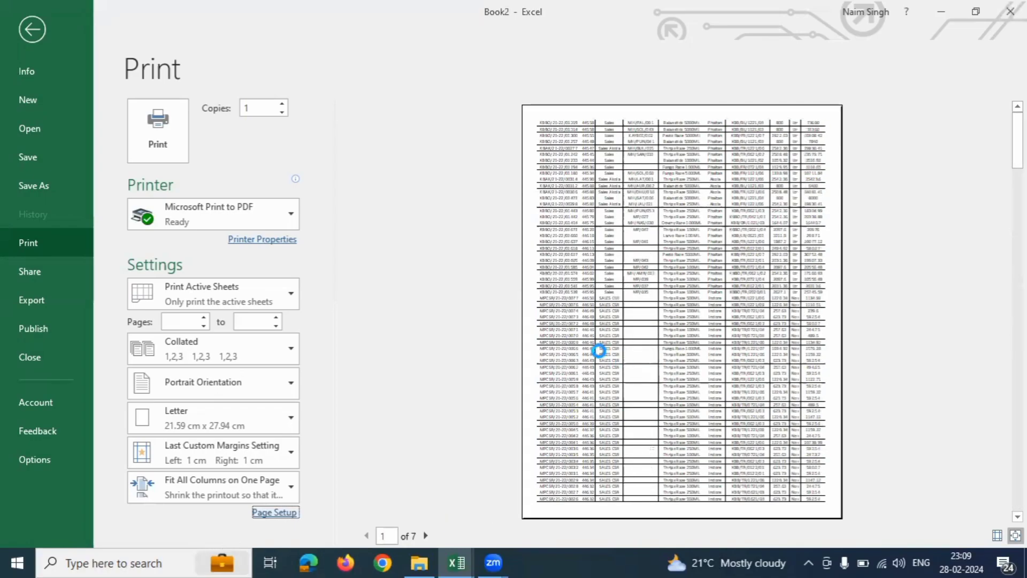
left_click(269, 512)
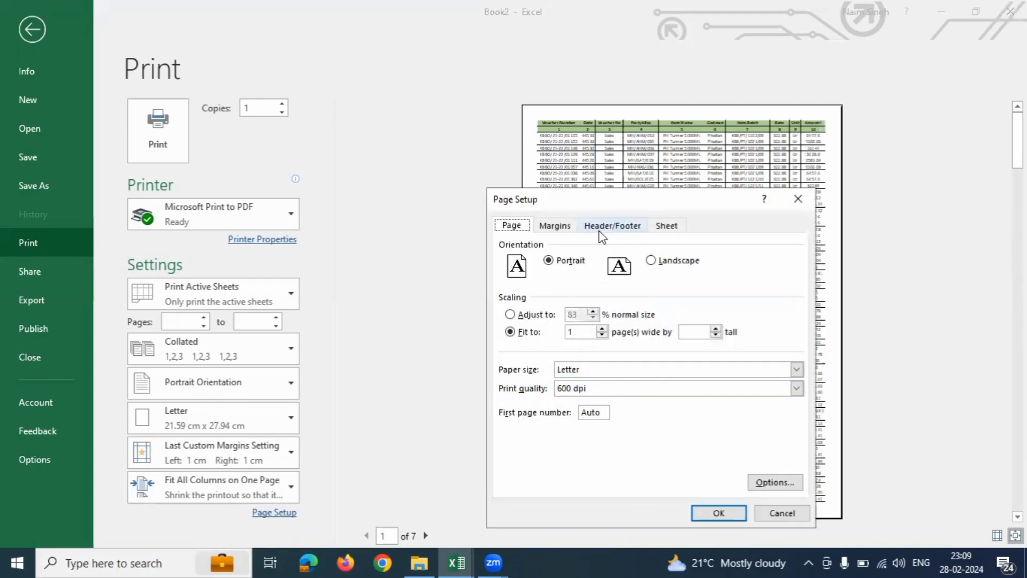
left_click(601, 227)
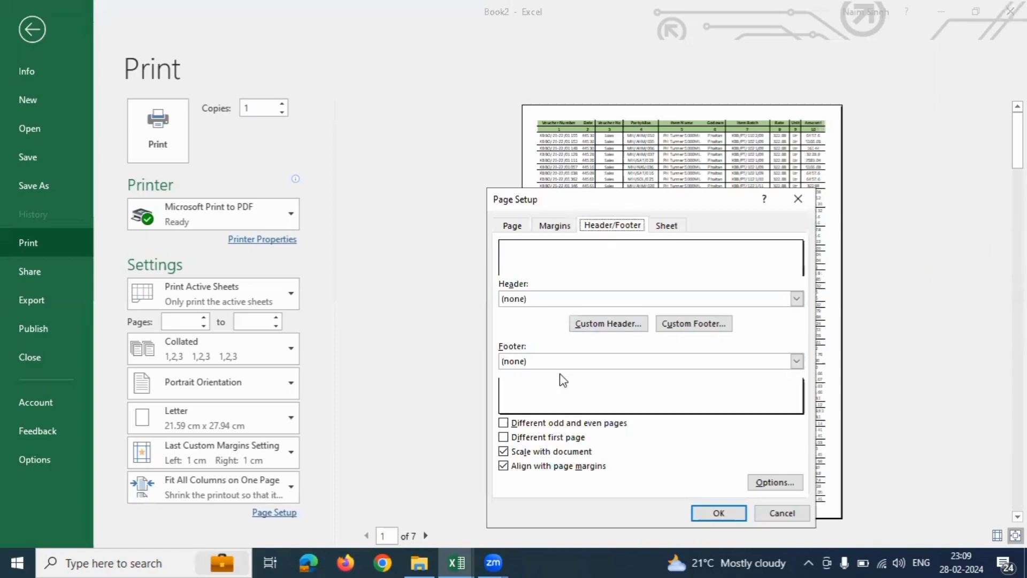
left_click(533, 364)
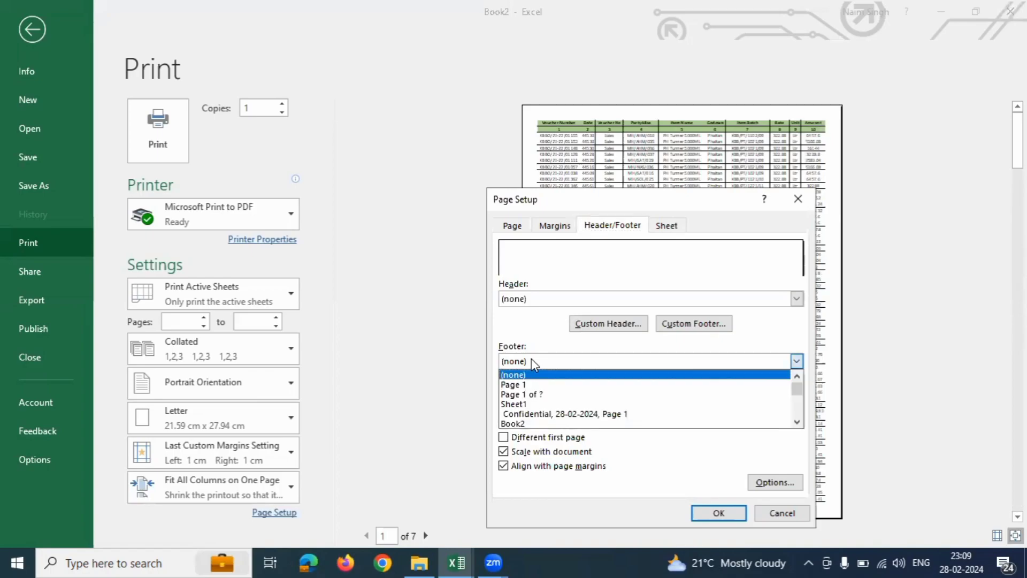
left_click(802, 204)
left_click(782, 513)
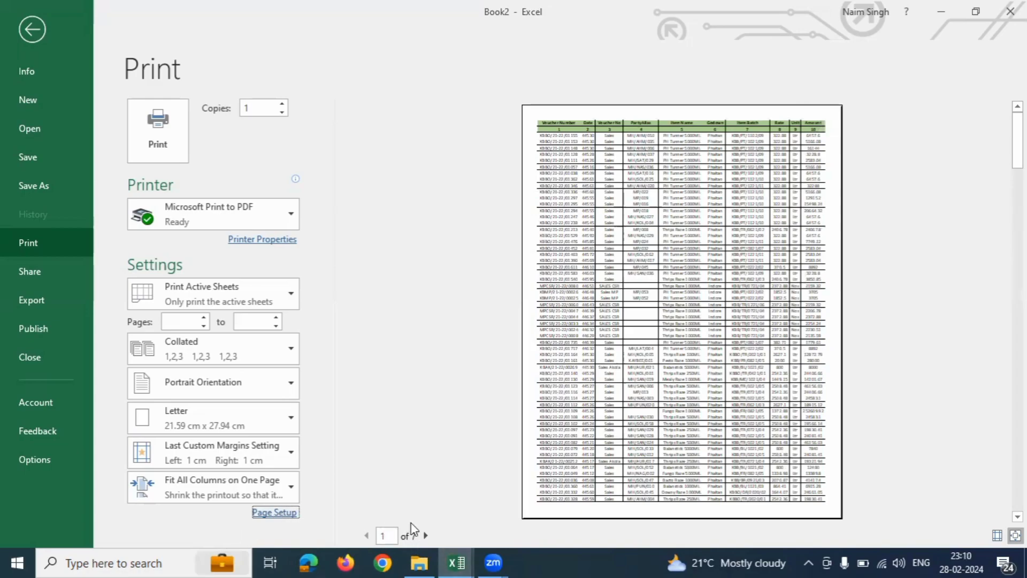
Set the page footer to "Page 1 of ?" and check it on the first few pages of the print preview
left_click(275, 512)
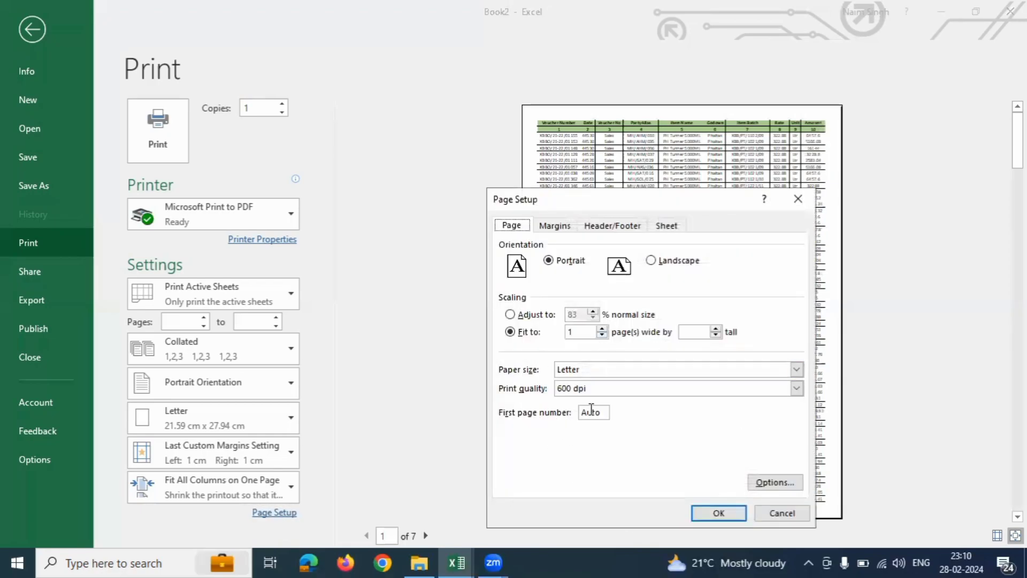
left_click(614, 227)
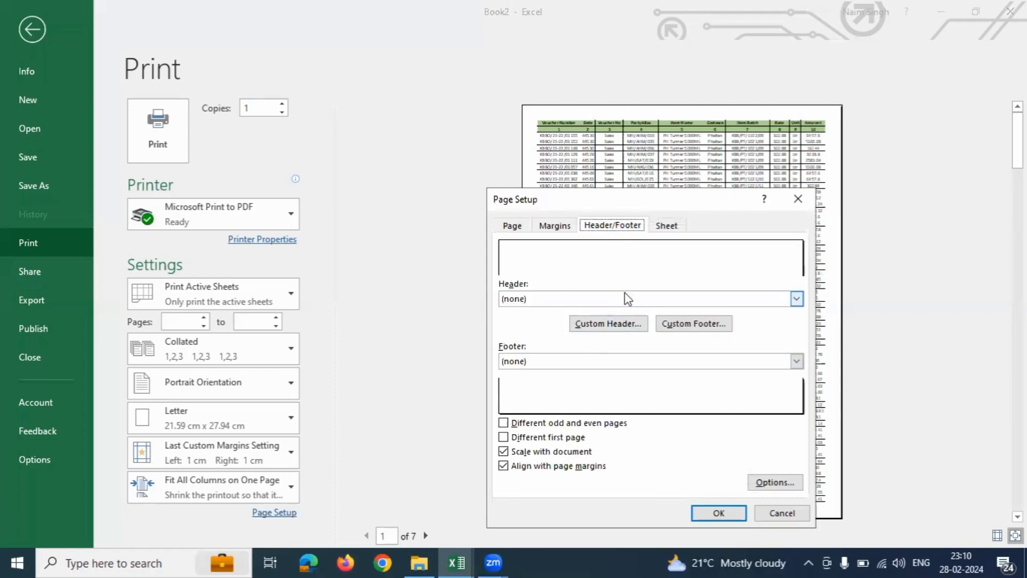
left_click(545, 360)
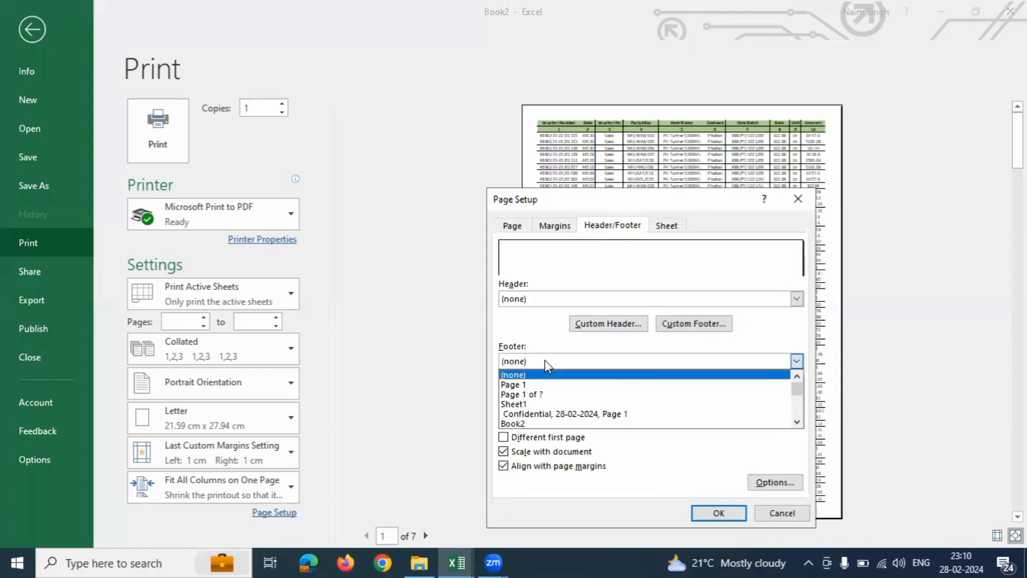
left_click(520, 396)
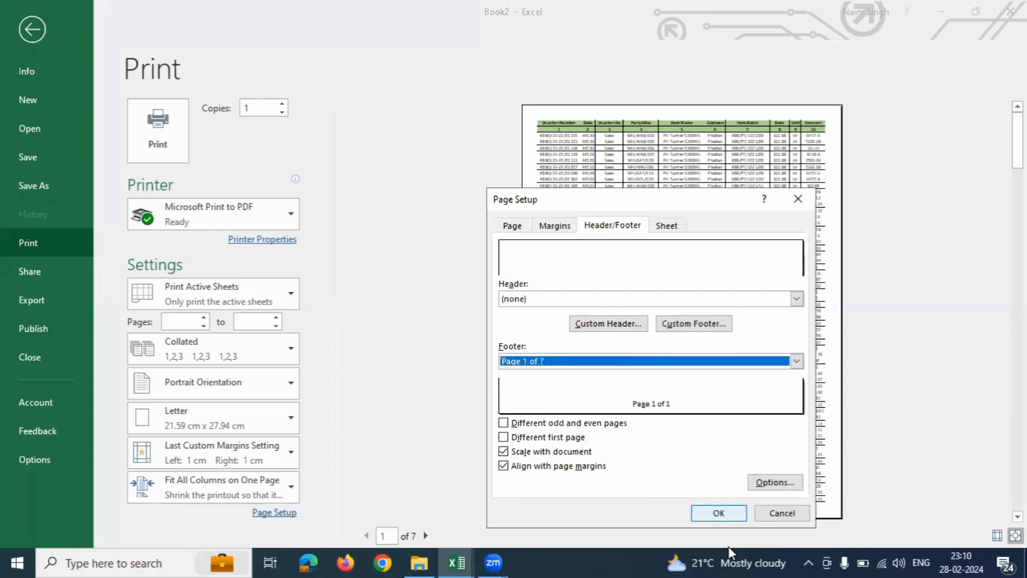
left_click(718, 513)
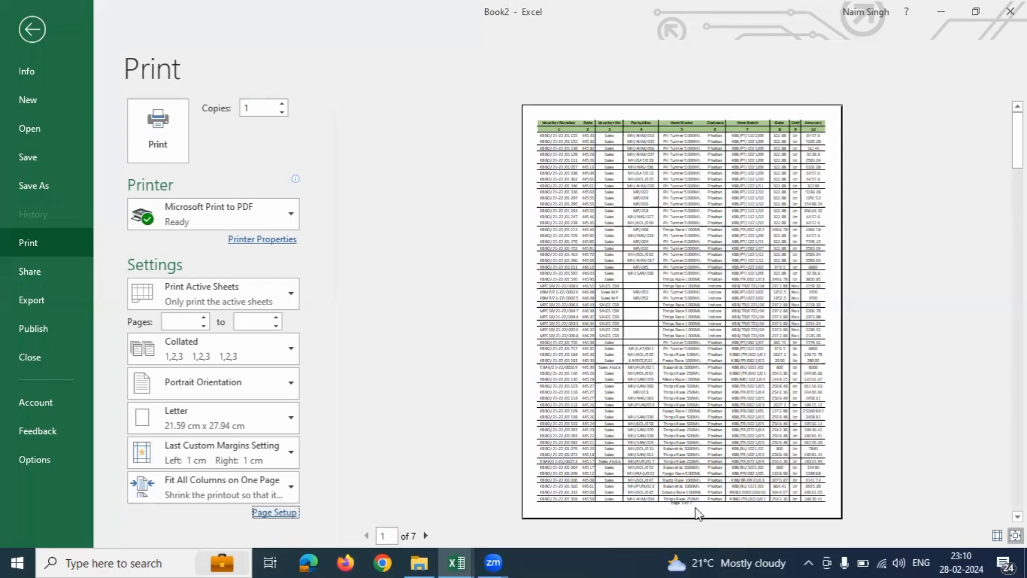
scroll(679, 513, "down", 3)
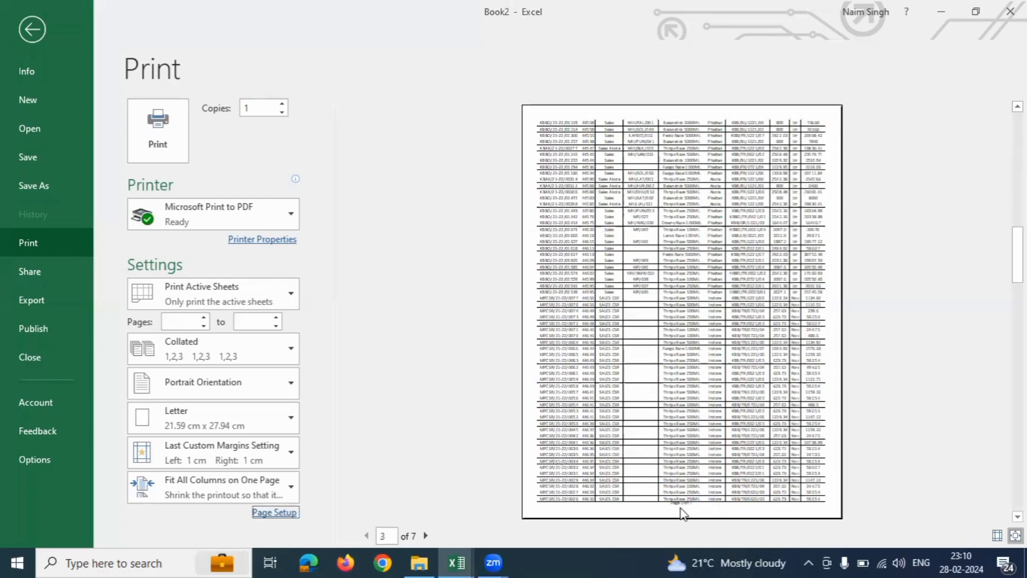
scroll(658, 471, "up", 2)
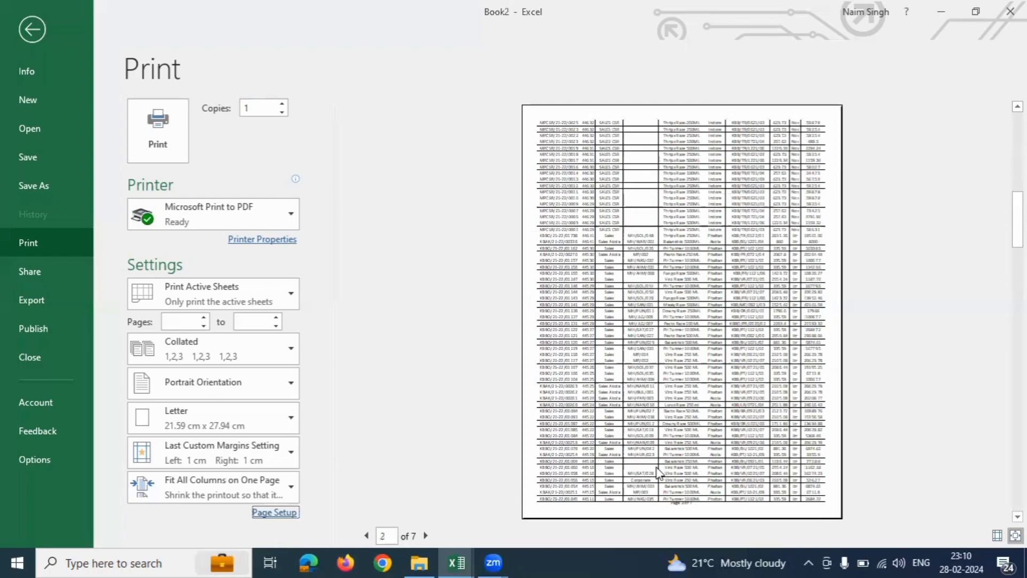
scroll(657, 454, "up", 1)
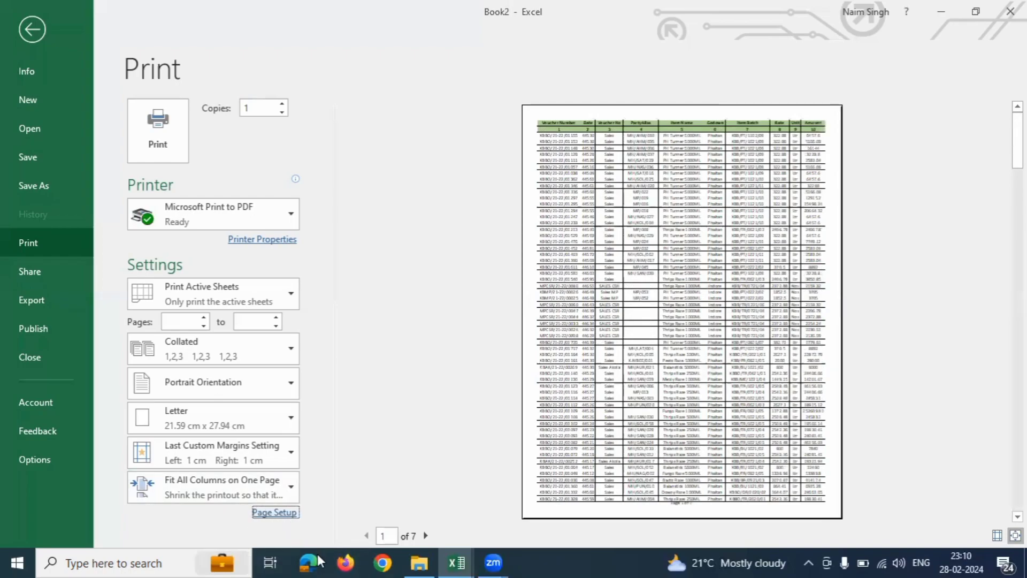
Remove the page-number footer by setting the page footer to (none) in the page setup
left_click(271, 514)
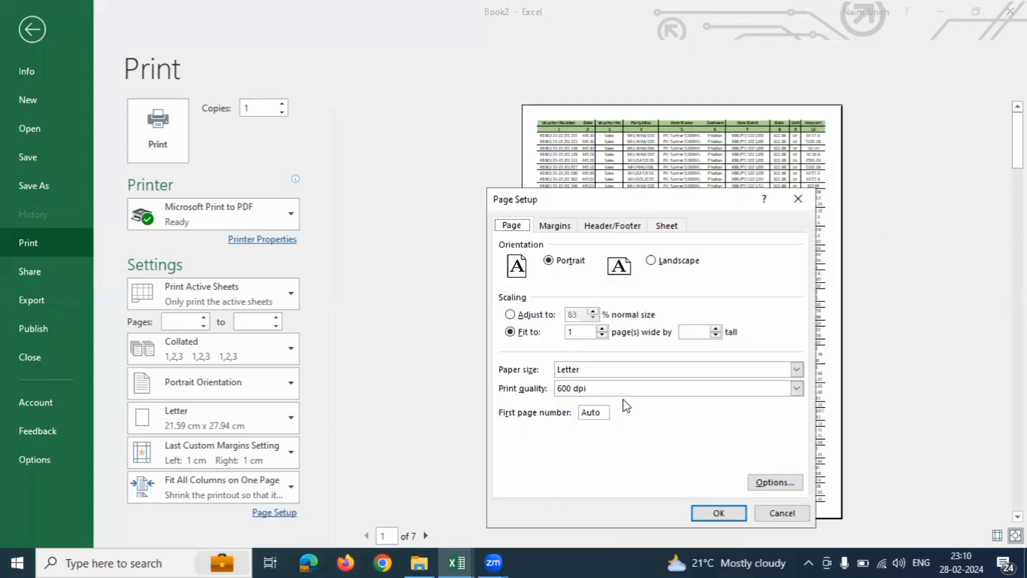
left_click(631, 370)
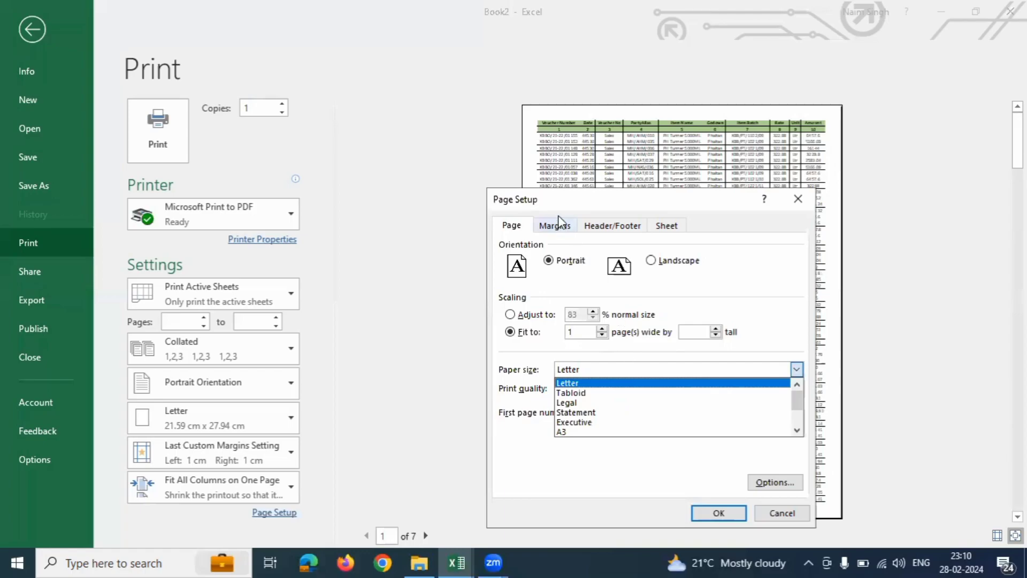
left_click(599, 227)
left_click(600, 229)
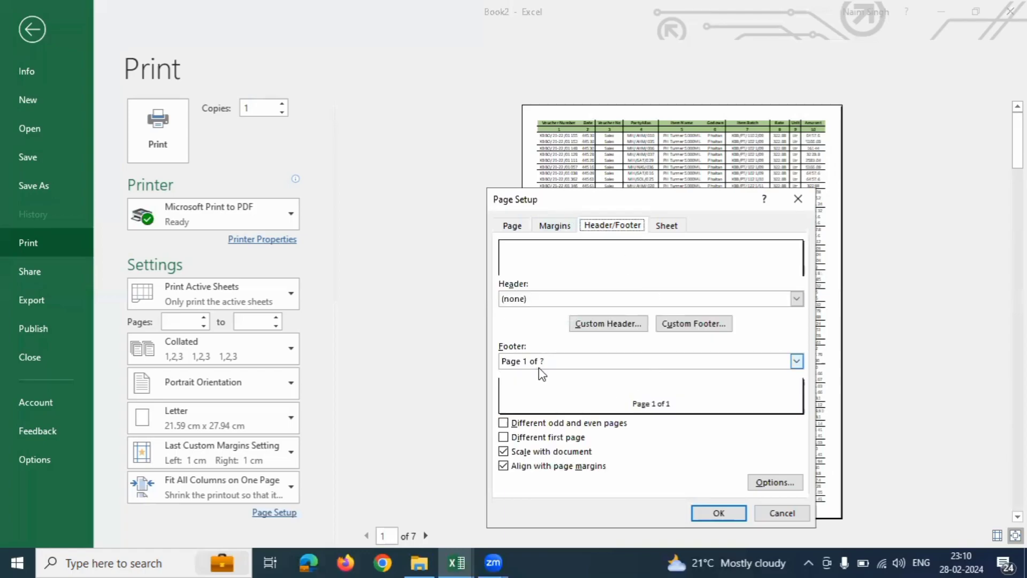
left_click(557, 362)
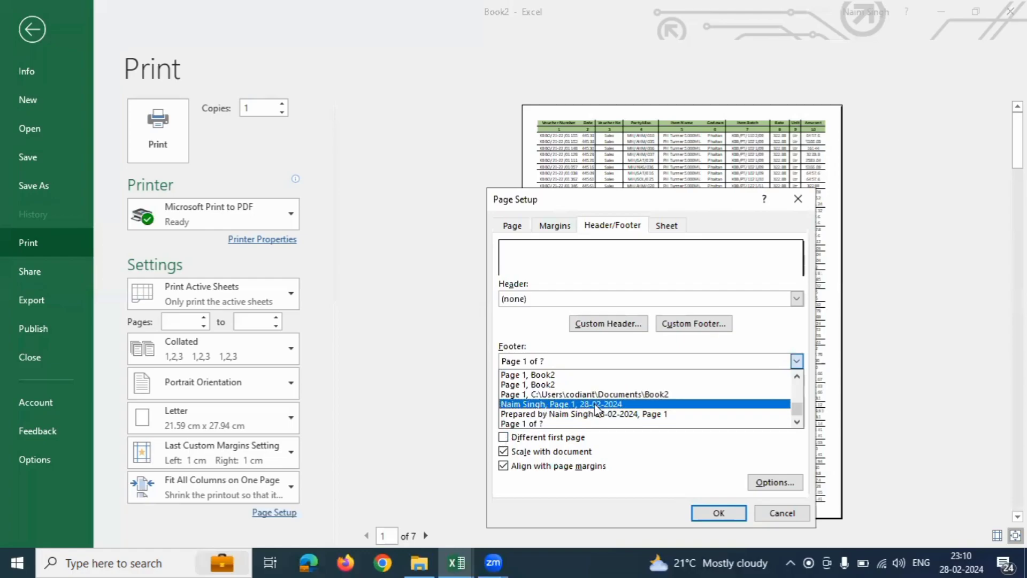
scroll(606, 410, "up", 3)
scroll(560, 389, "up", 2)
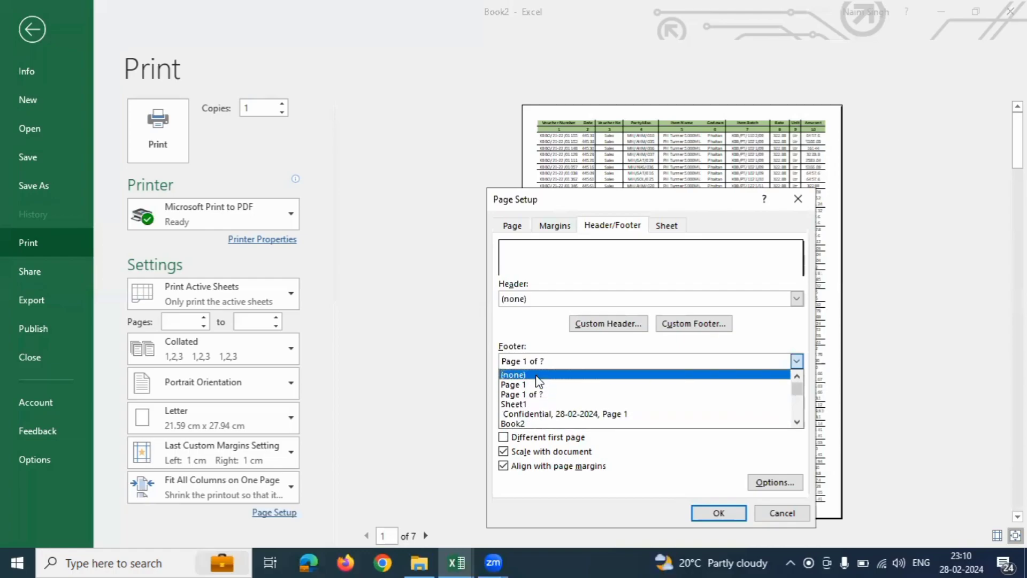
left_click(537, 376)
left_click(702, 513)
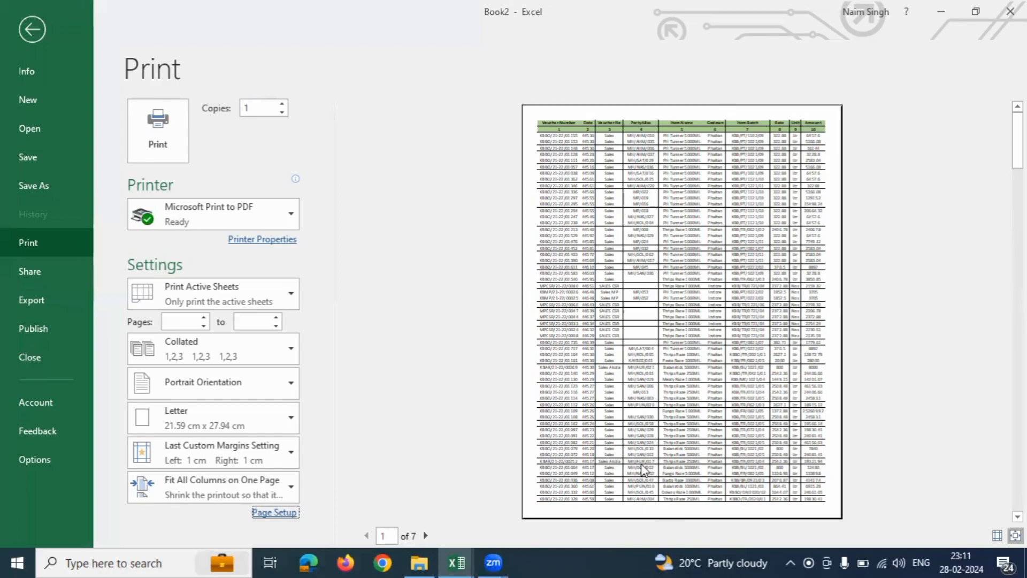
Examine the print title options in the page setup reached from the print preview, and return to the worksheet
left_click(261, 512)
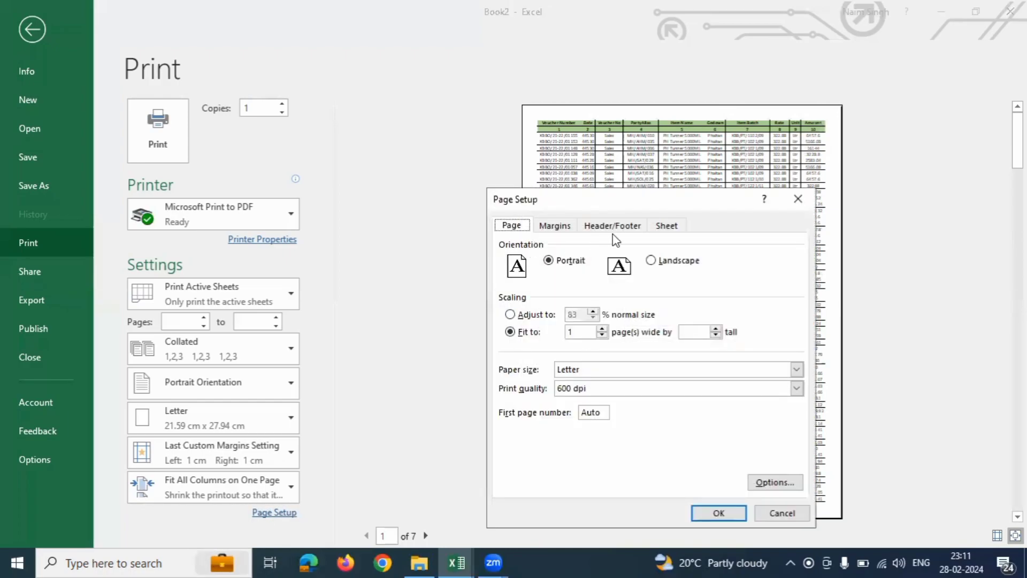
left_click(668, 229)
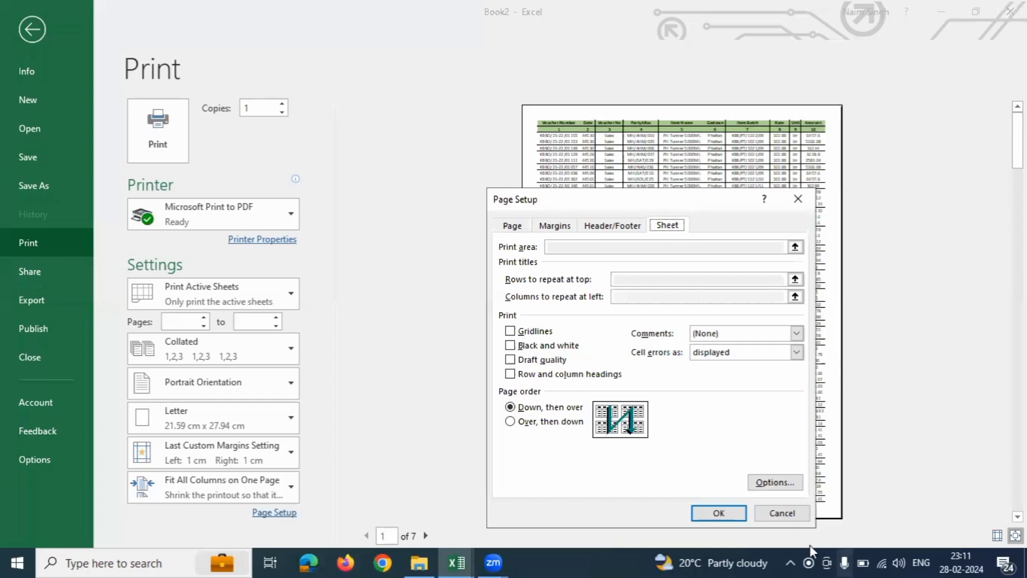
left_click(782, 514)
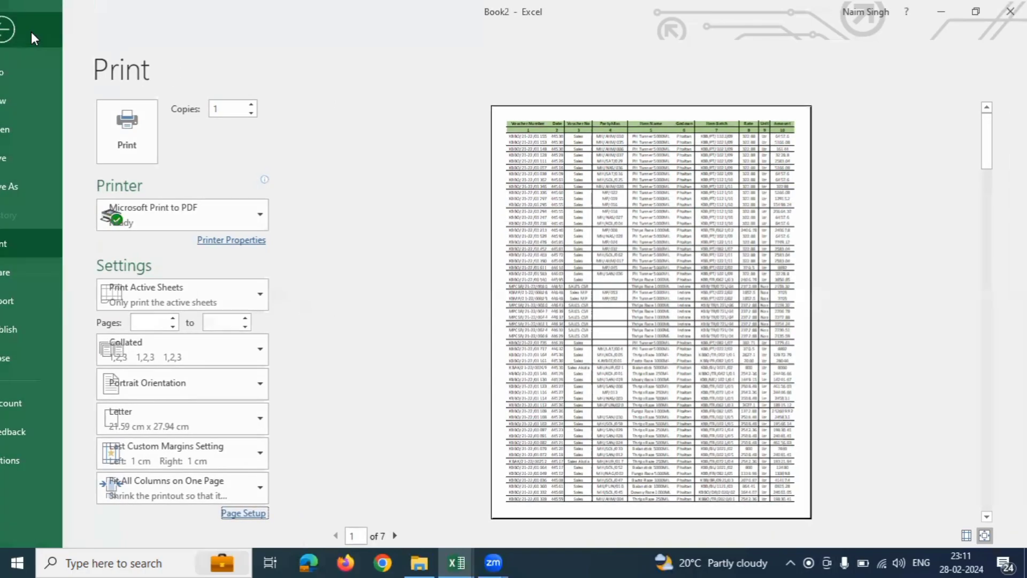
left_click(31, 31)
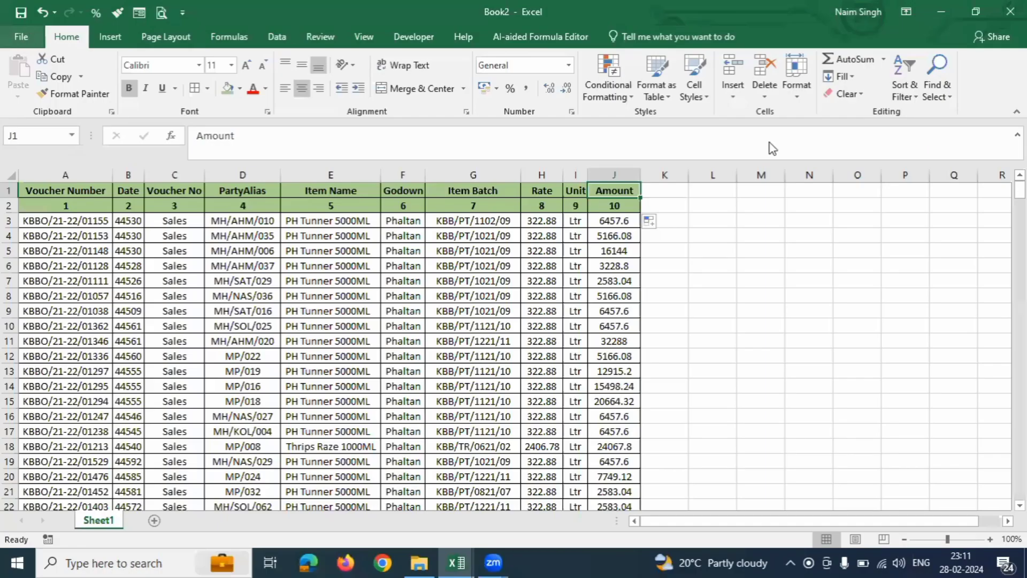
View the Print Titles settings from the worksheet and close them without making changes
left_click(468, 323)
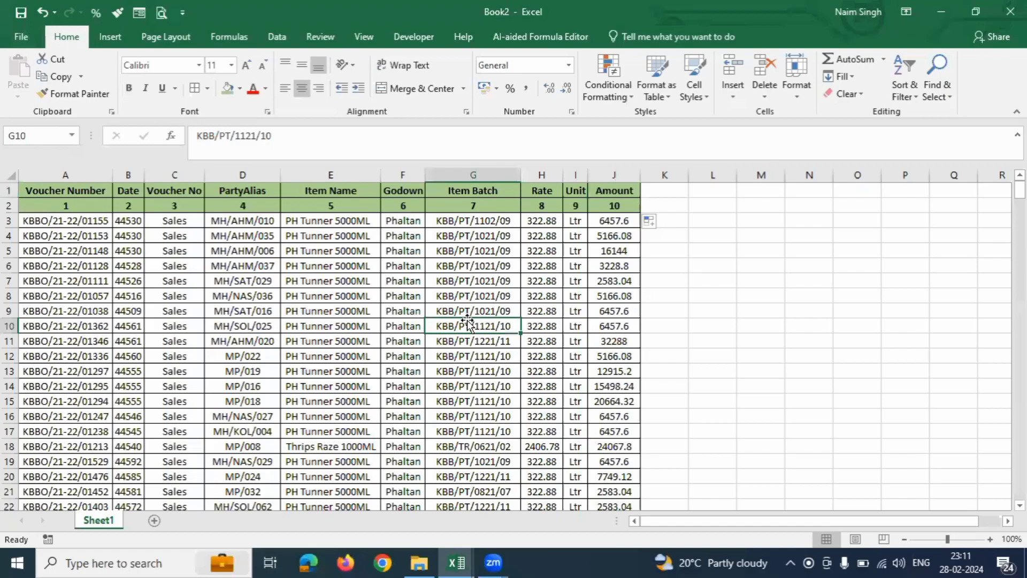
left_click(153, 41)
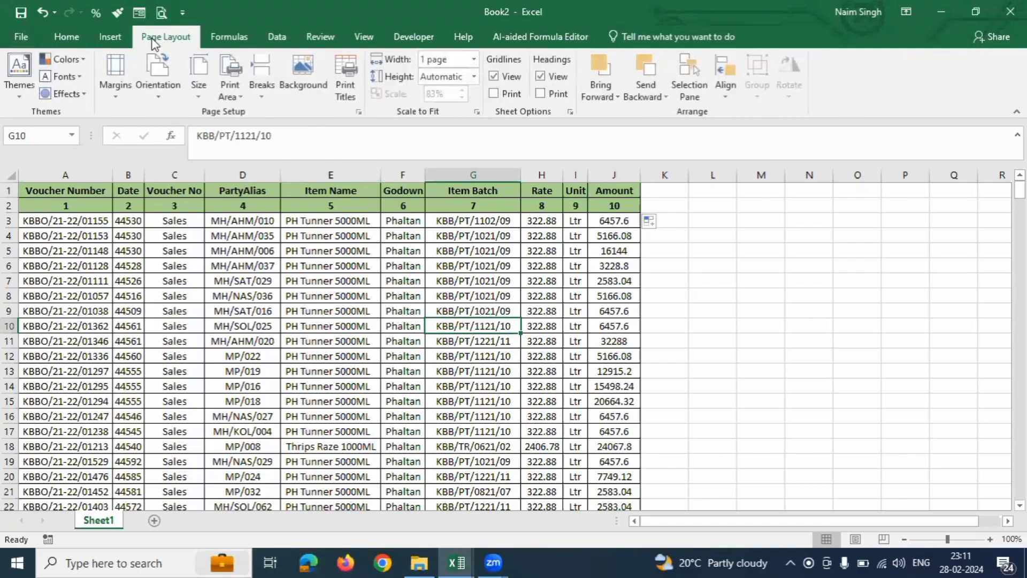
left_click(345, 95)
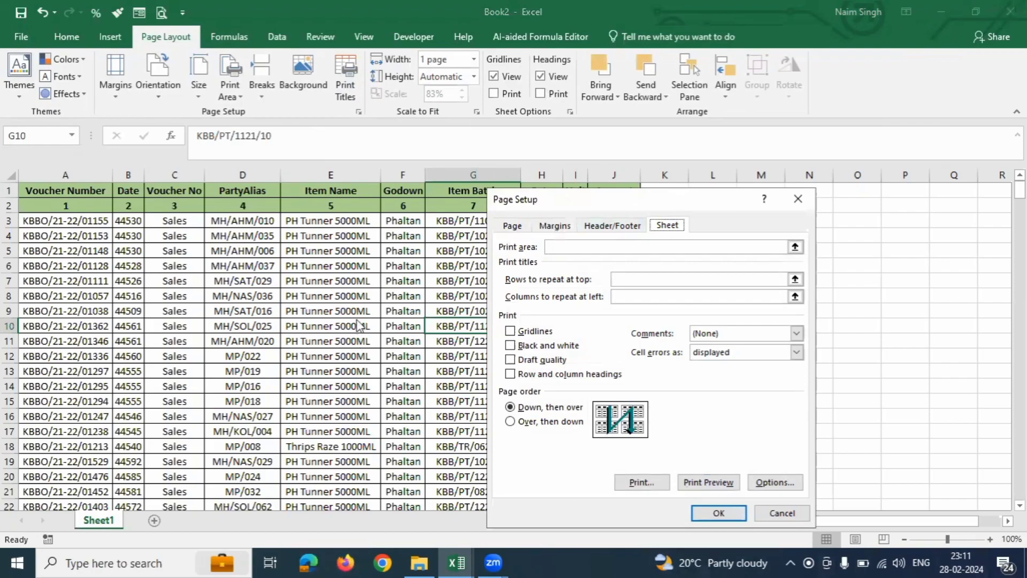
left_click(782, 513)
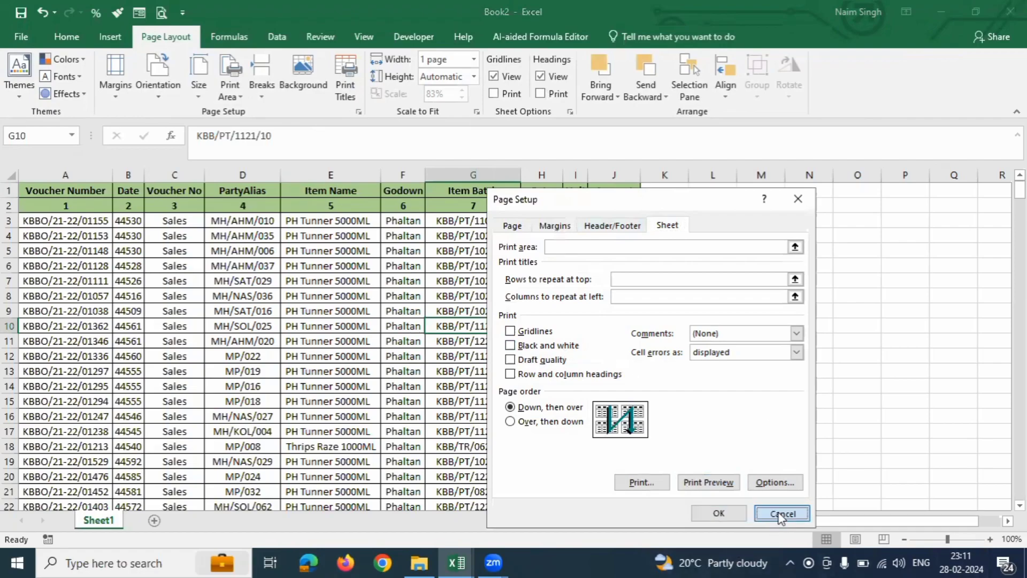
left_click(299, 399)
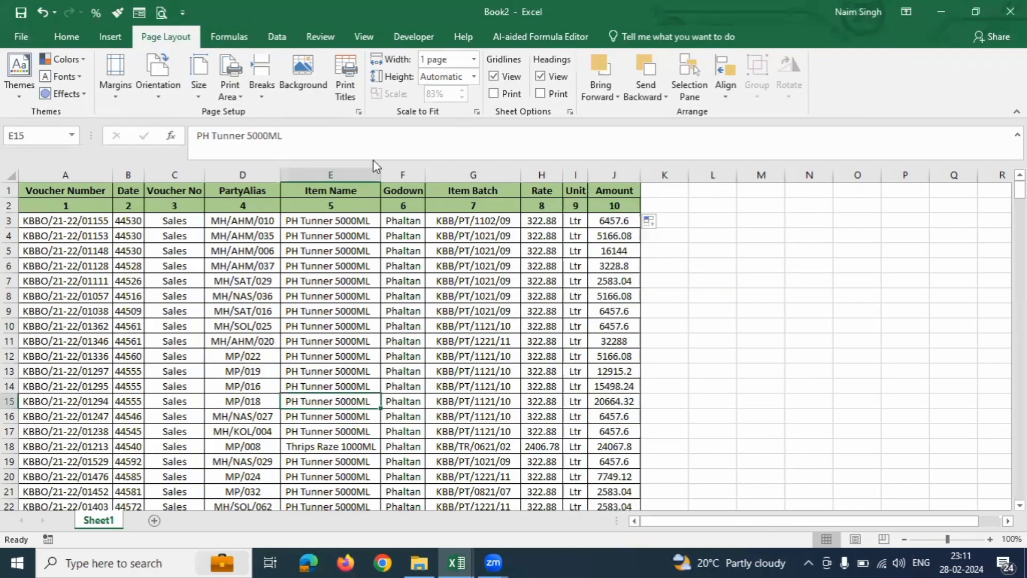
left_click(345, 280)
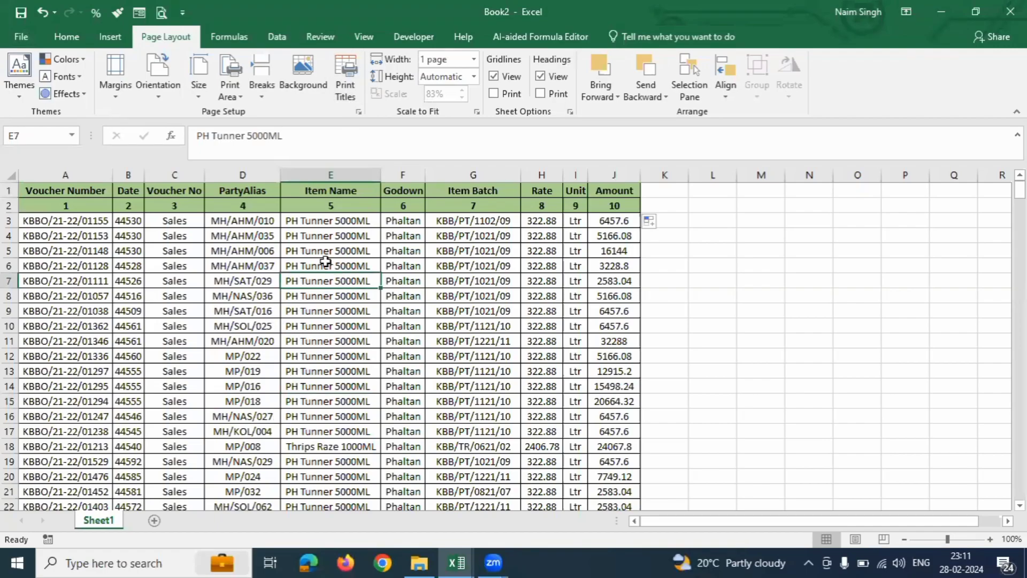
Check the Print Preview and Print entry among the Quick Access Toolbar commands and look at the sheet's print preview
left_click(161, 13)
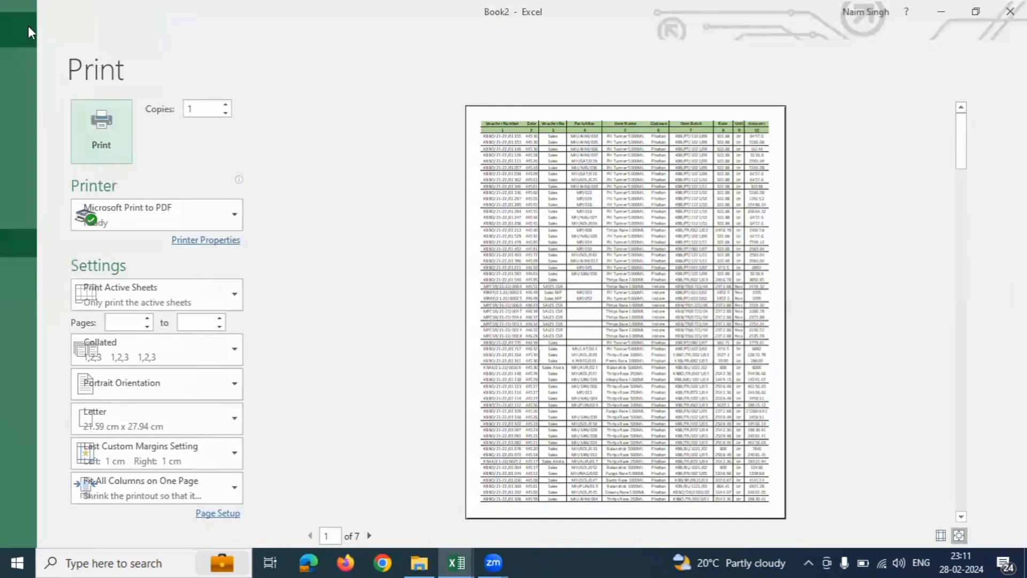
left_click(28, 25)
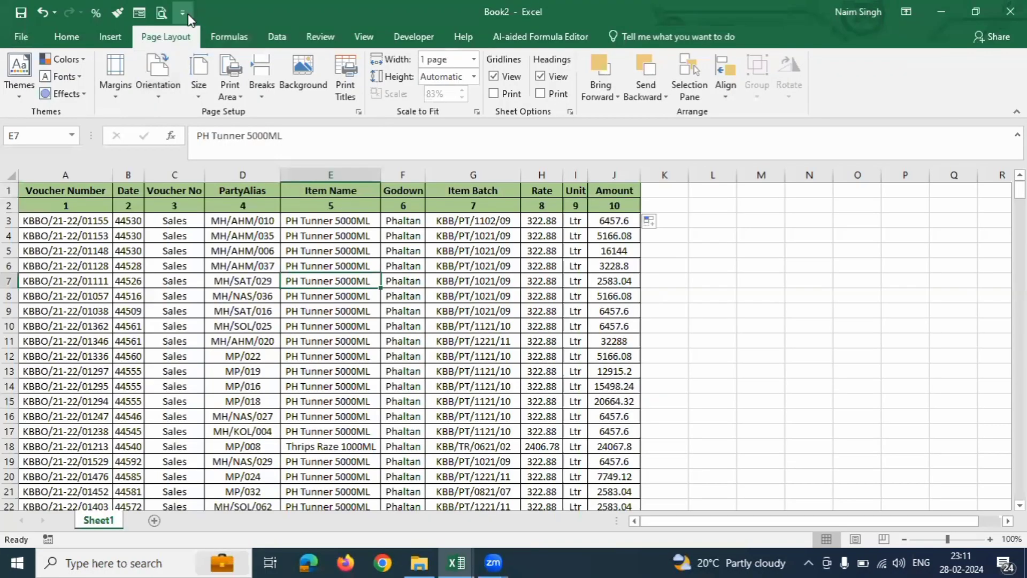
left_click(183, 14)
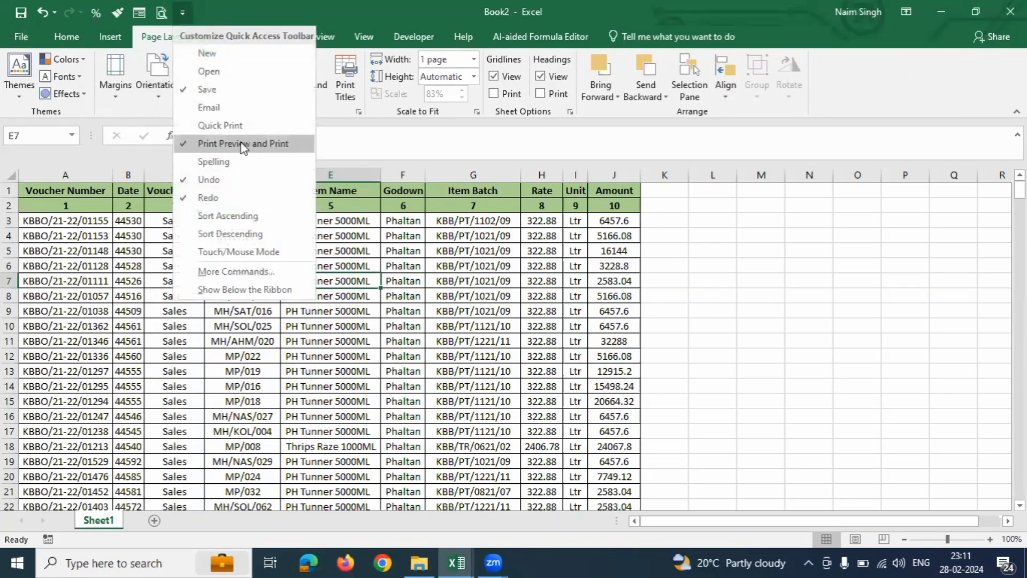
left_click(162, 16)
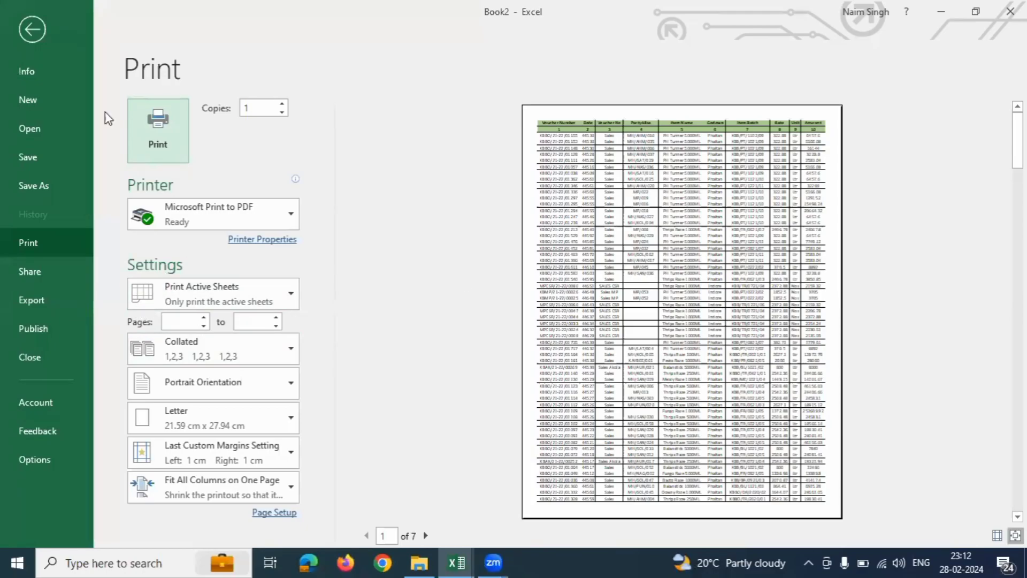
left_click(34, 33)
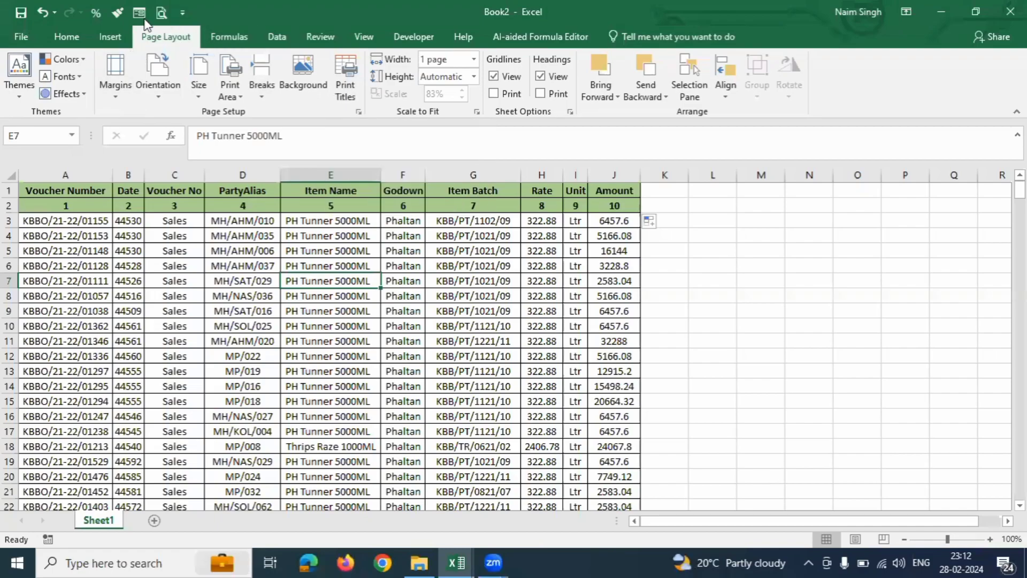
Examine the first three pages of the print preview for the header rows, and return to the worksheet
left_click(161, 12)
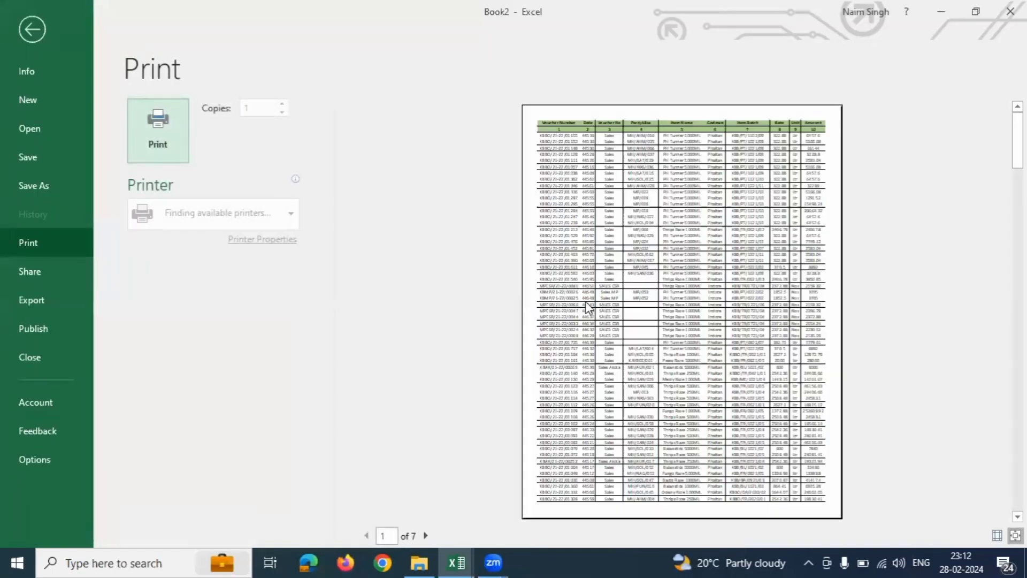
scroll(696, 220, "down", 1)
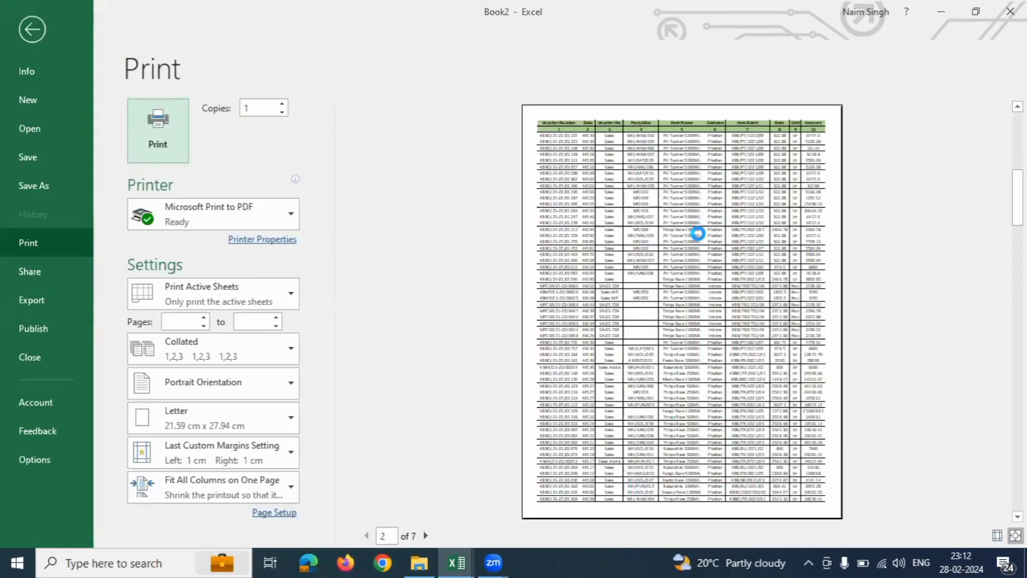
scroll(665, 303, "down", 1)
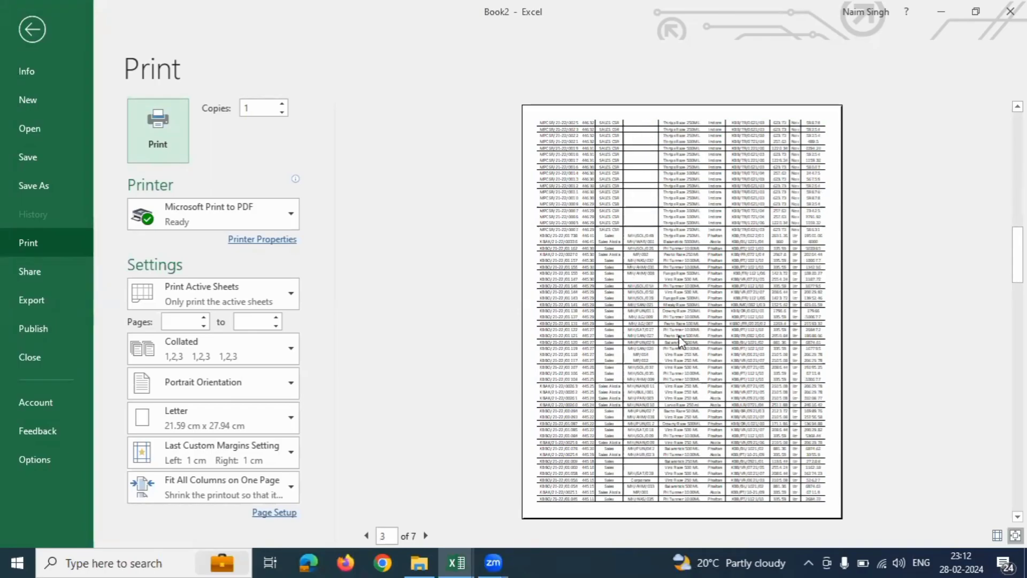
scroll(666, 195, "up", 2)
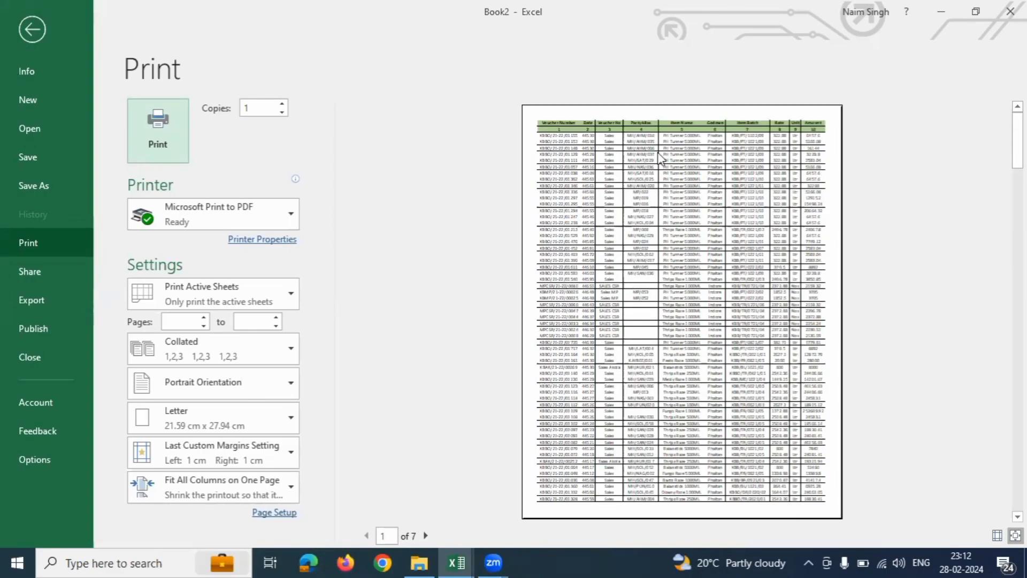
scroll(662, 247, "down", 2)
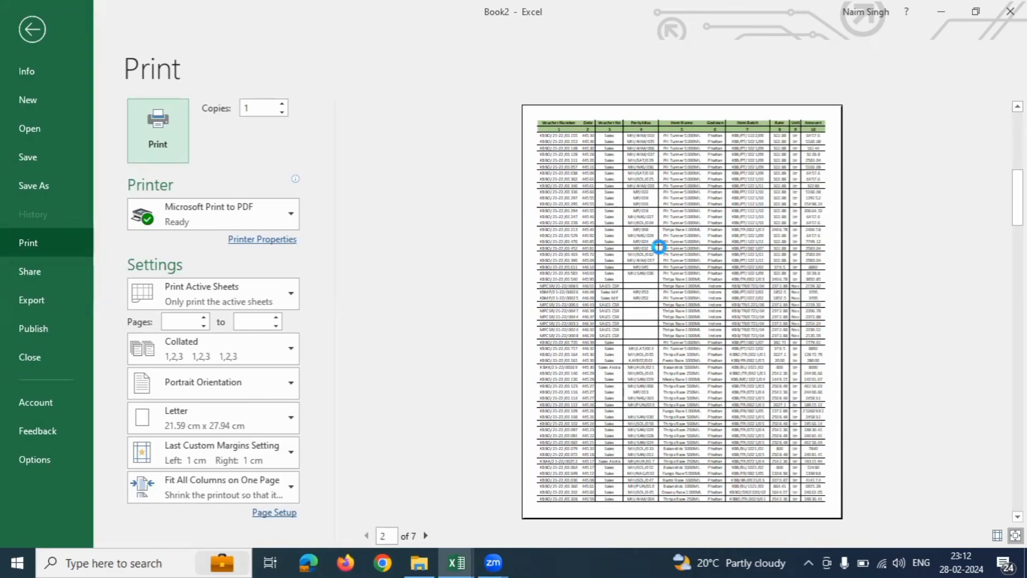
scroll(701, 423, "down", 1)
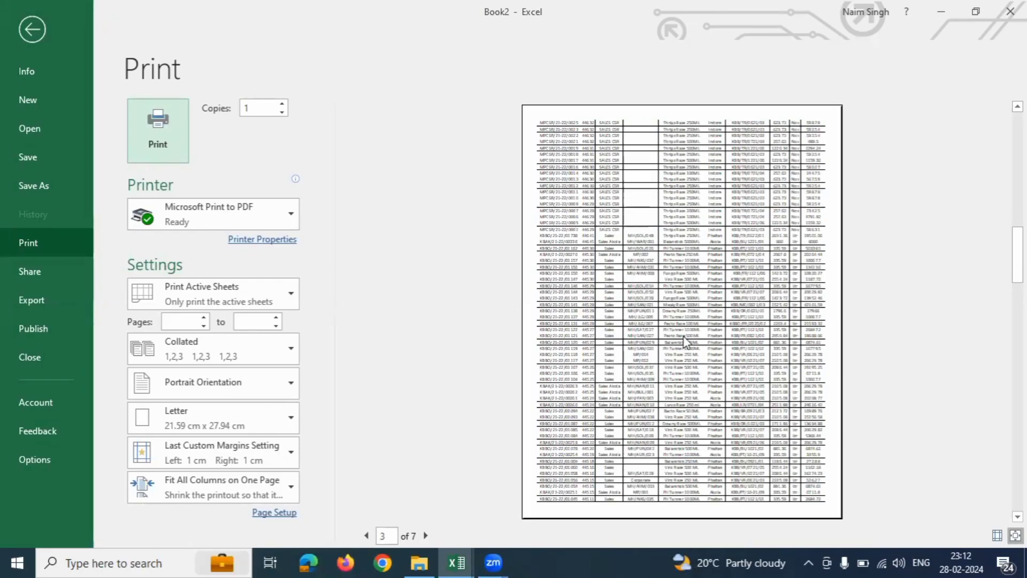
scroll(678, 184, "up", 3)
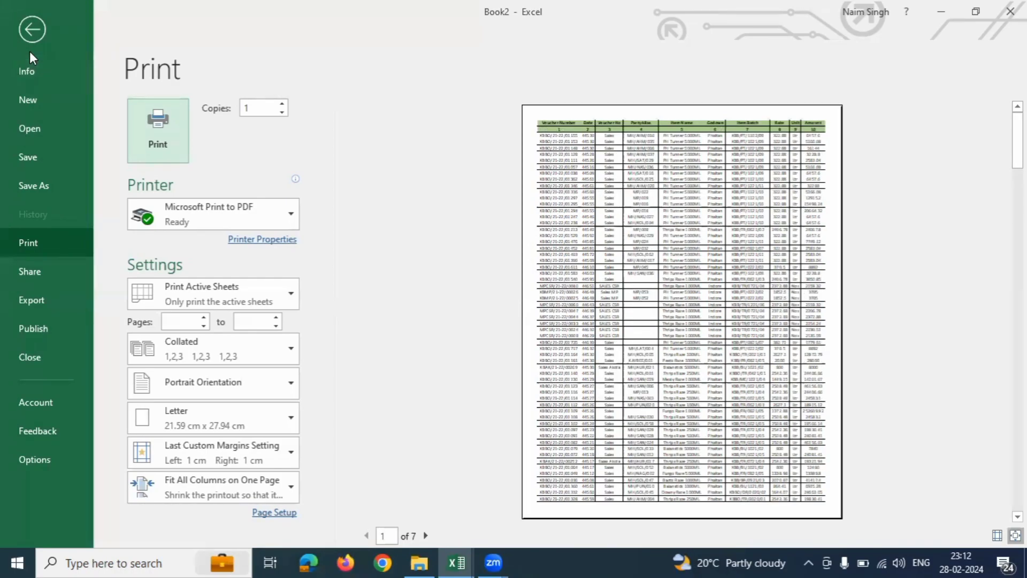
left_click(31, 32)
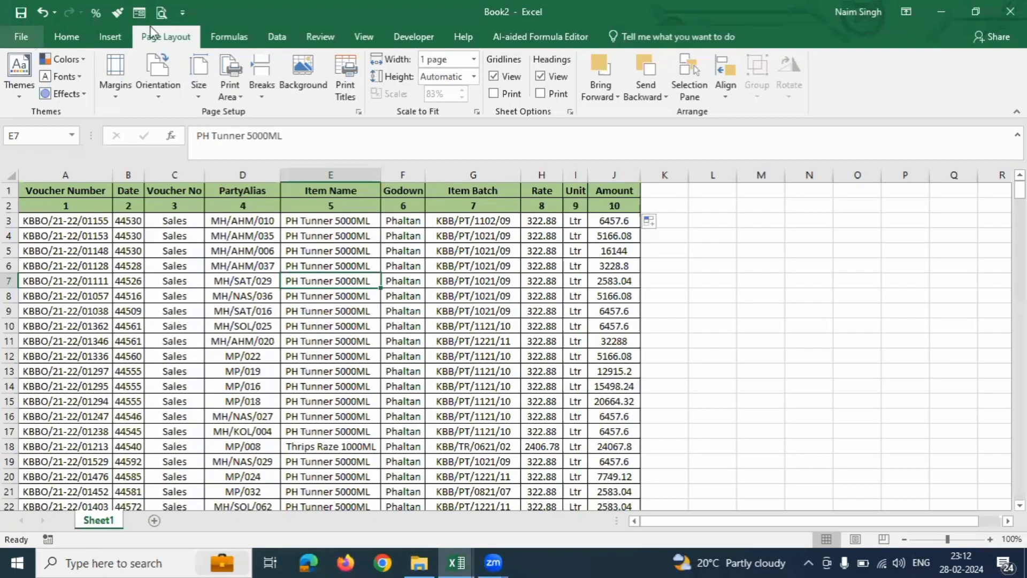
Set rows $1:$2 to repeat at the top of every printed page and check the pages in the print preview
left_click(348, 91)
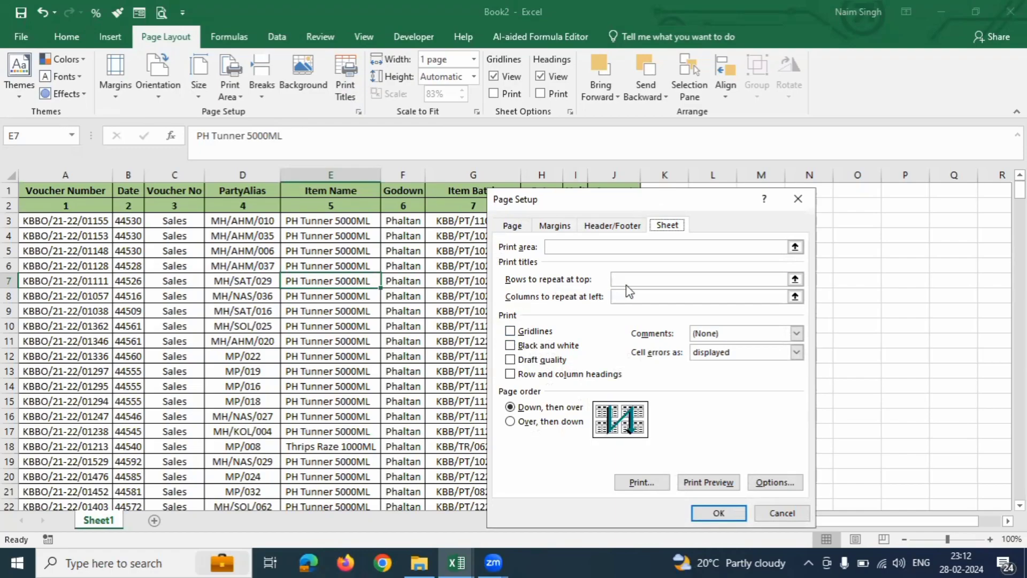
left_click(639, 276)
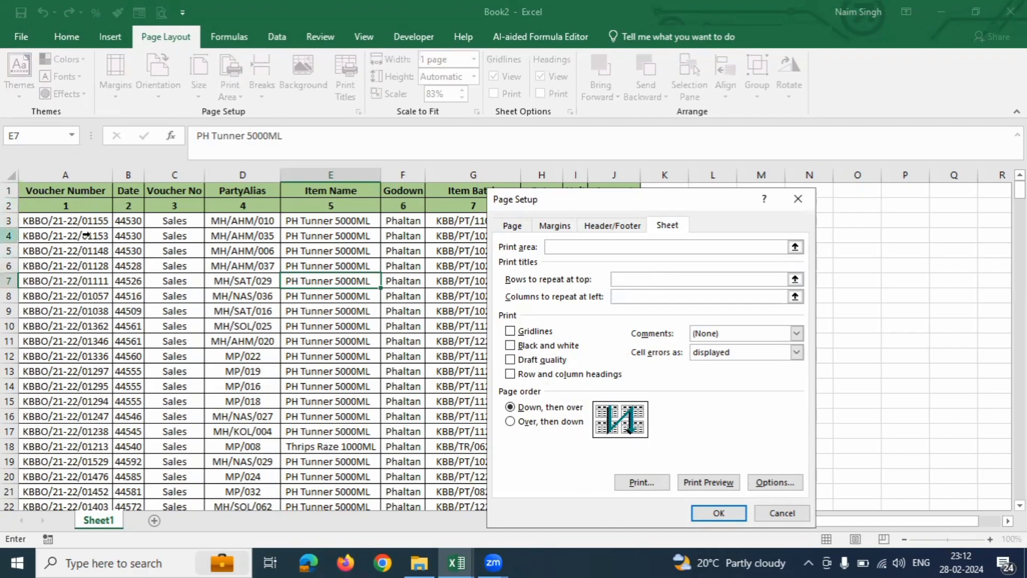
left_click_drag(10, 190, 10, 204)
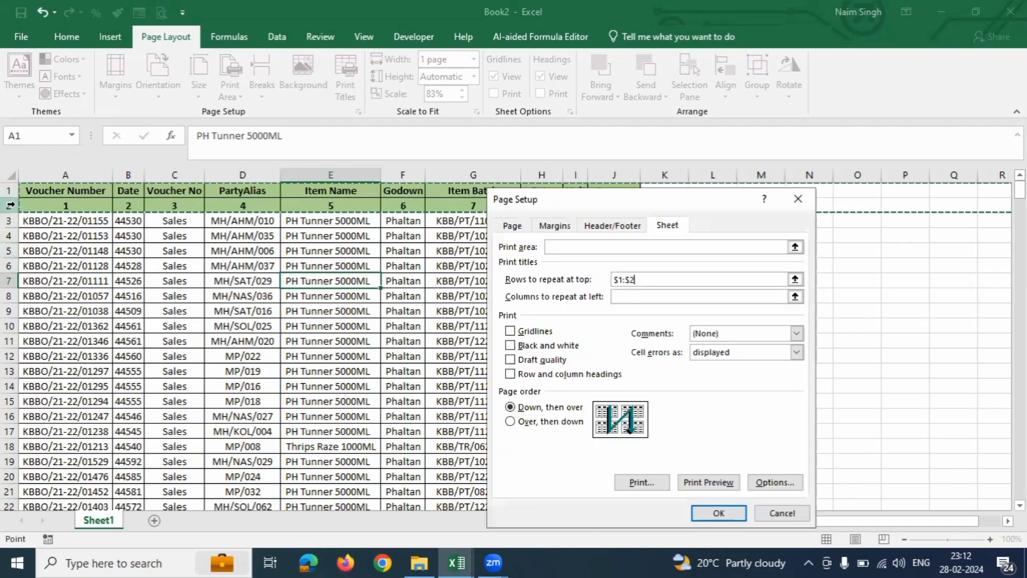
left_click(728, 515)
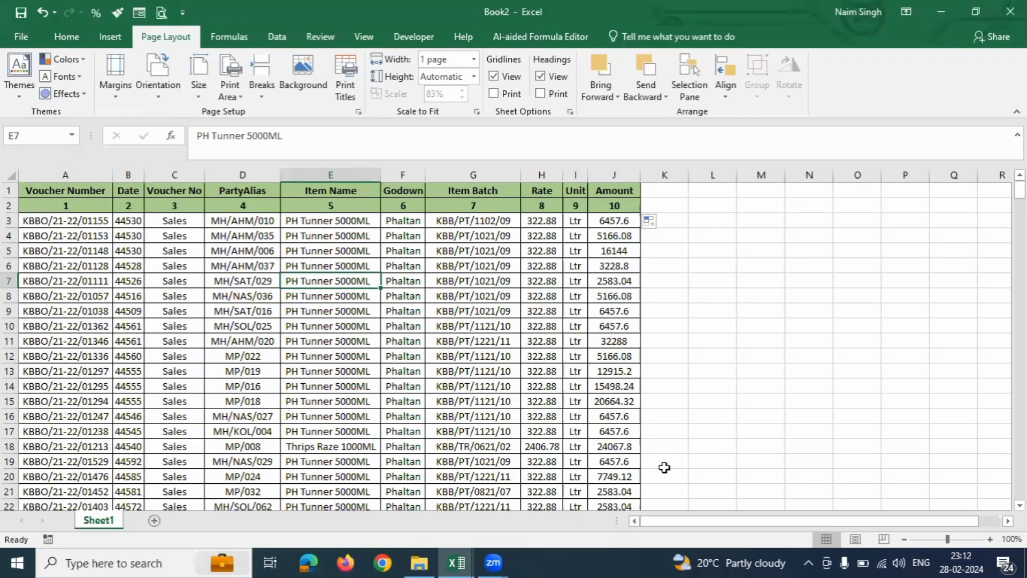
left_click(161, 17)
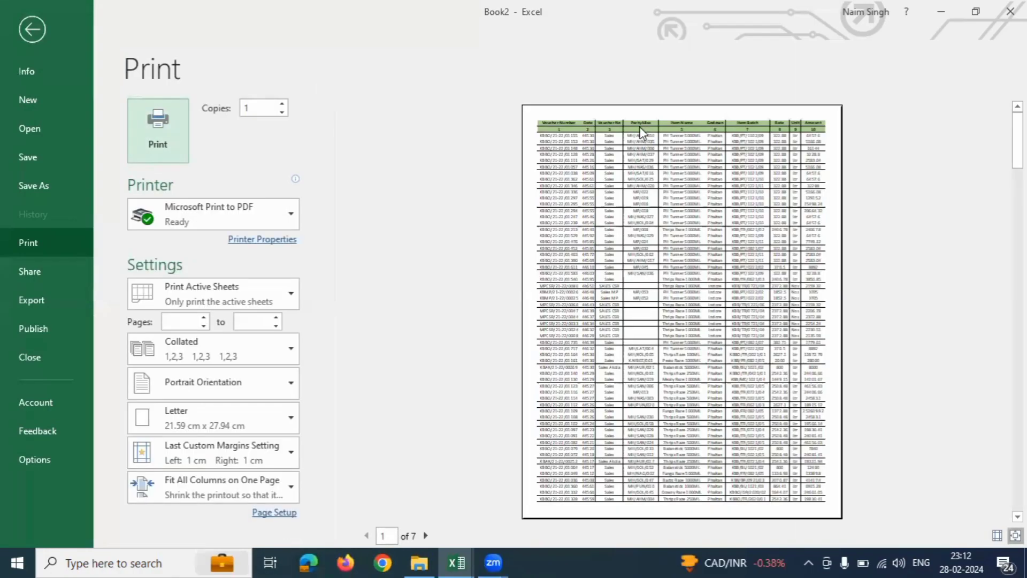
scroll(679, 304, "down", 2)
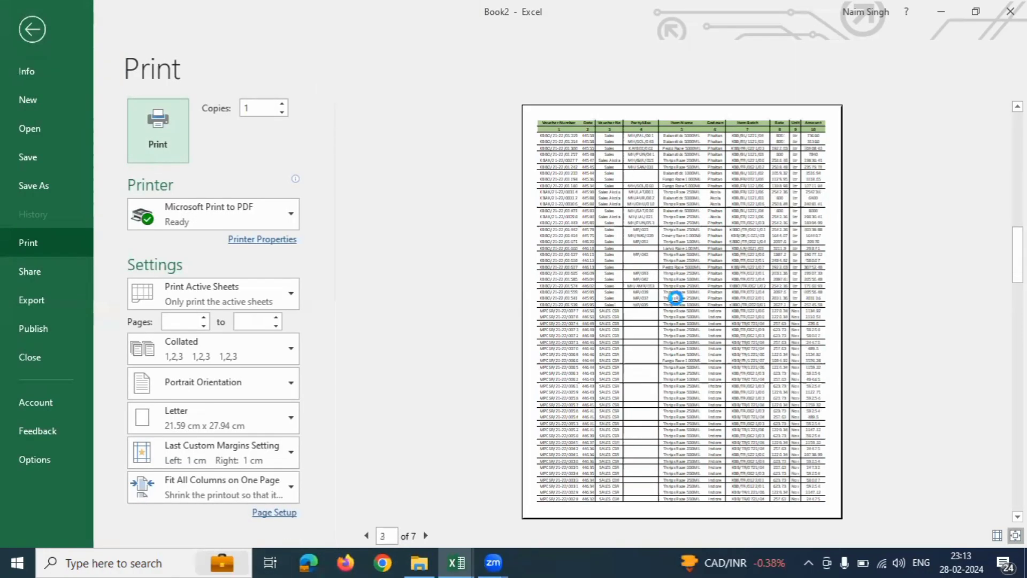
Examine the remaining pages of the print preview through page 7 and return to the worksheet
scroll(676, 302, "down", 3)
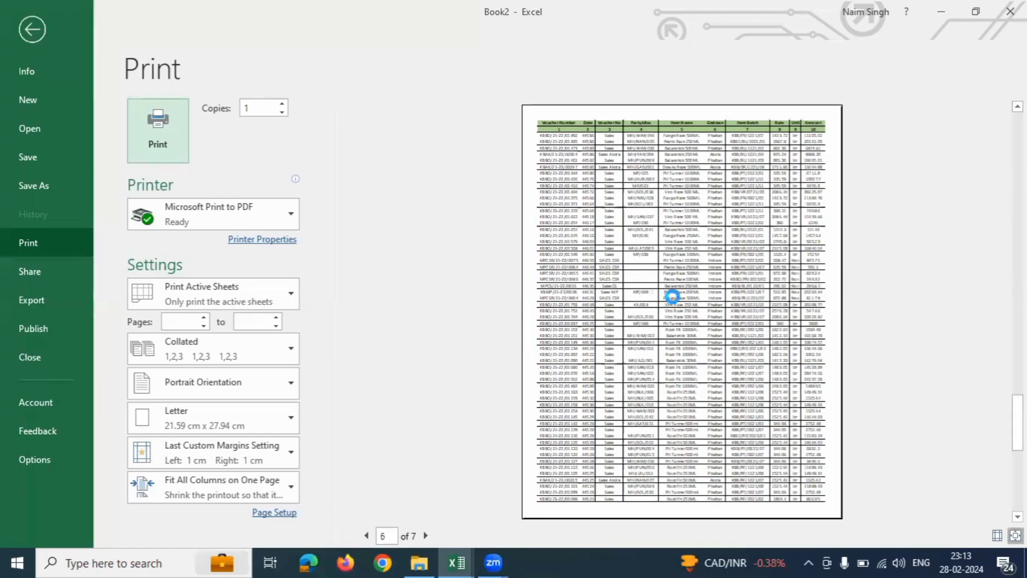
scroll(672, 299, "down", 1)
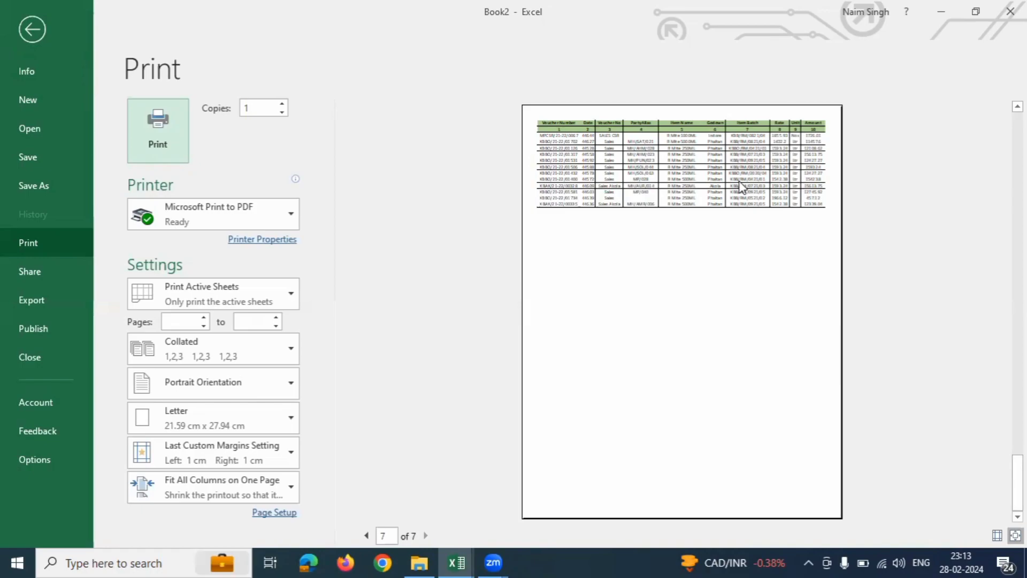
left_click(25, 23)
Select the Voucher Number column to check how many entries it has, and deselect it again
left_click(376, 267)
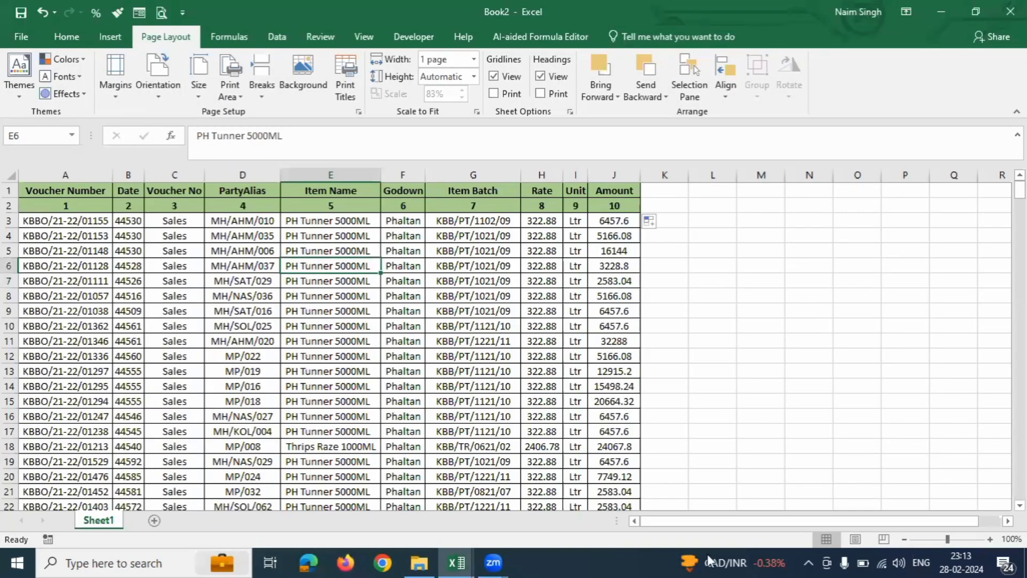
left_click(371, 283)
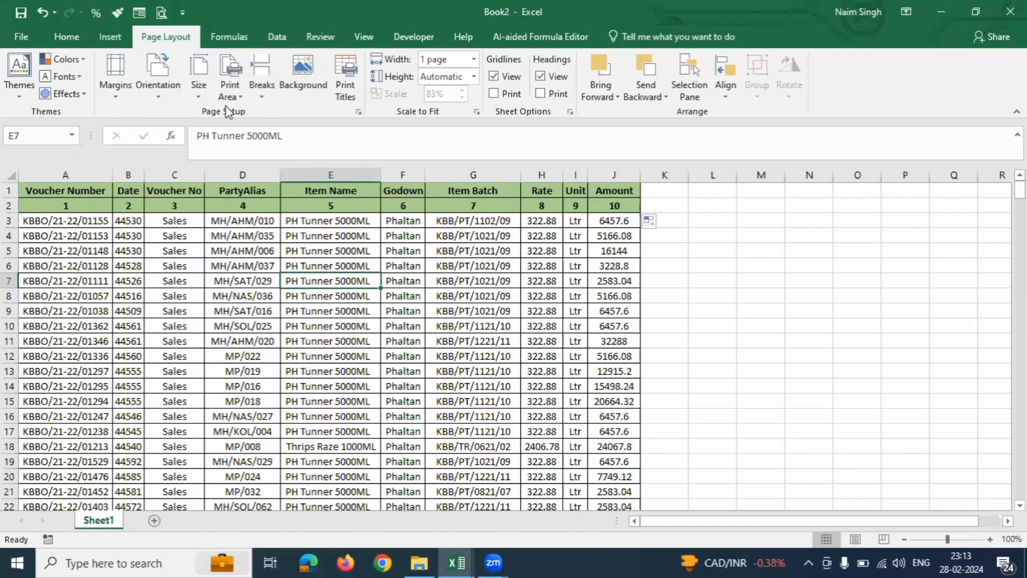
left_click(227, 249)
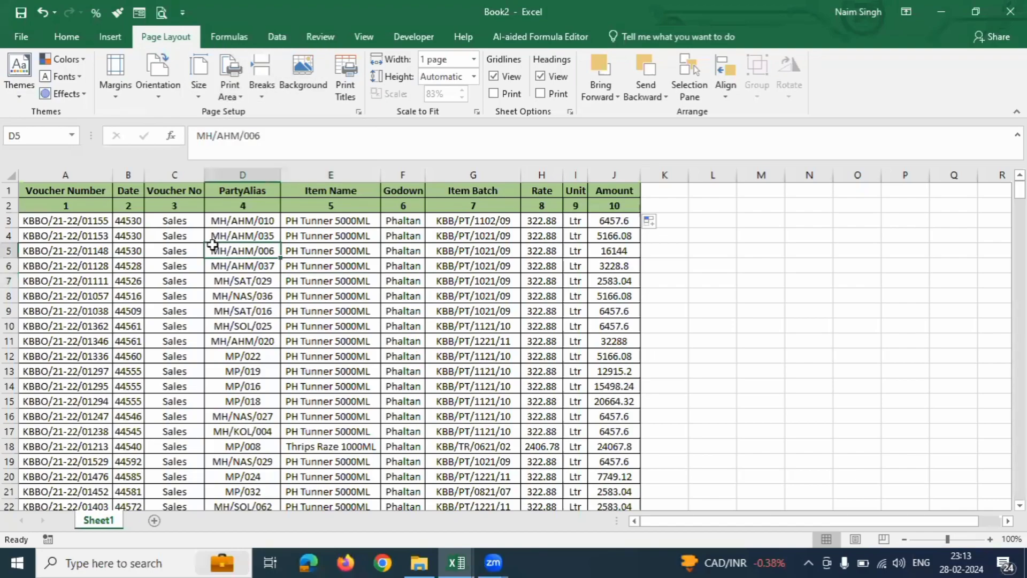
mouse_move(32, 191)
left_mouse_down()
mouse_move(133, 296)
mouse_move(511, 343)
left_mouse_up()
left_click(65, 175)
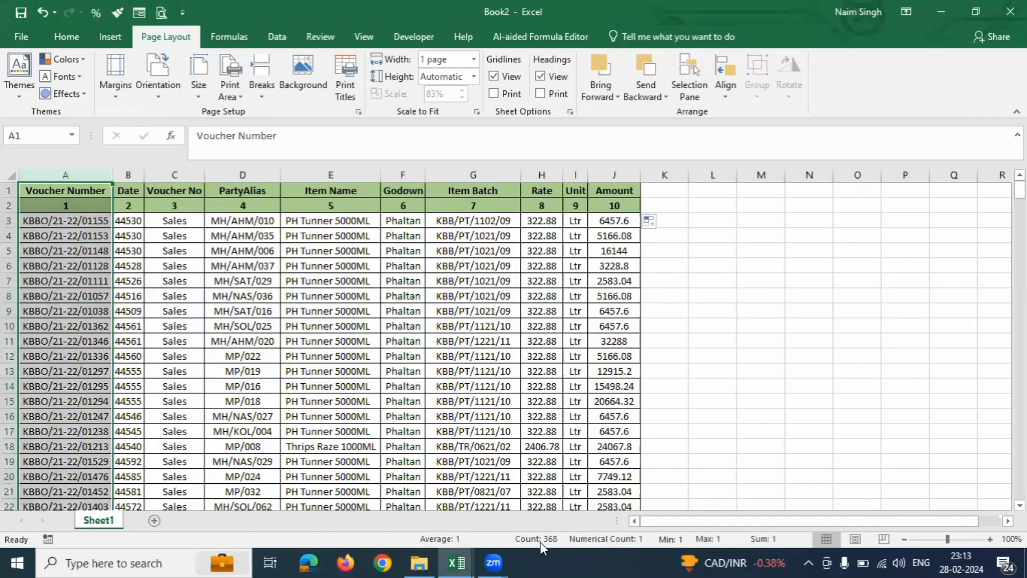
left_click(160, 238)
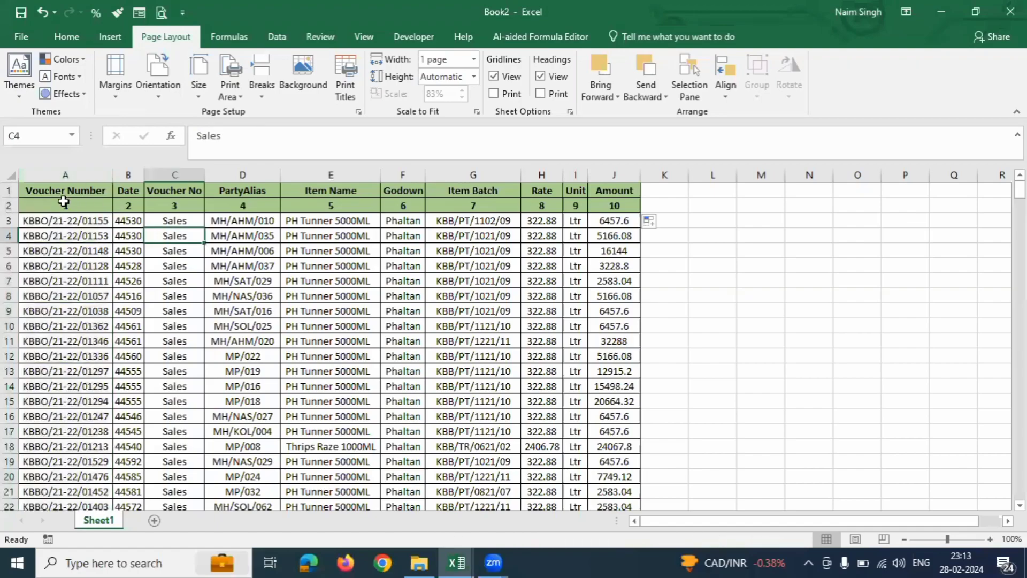
Set the range A1:J18 as the print area and check it in the print preview
left_click_drag(48, 190, 601, 445)
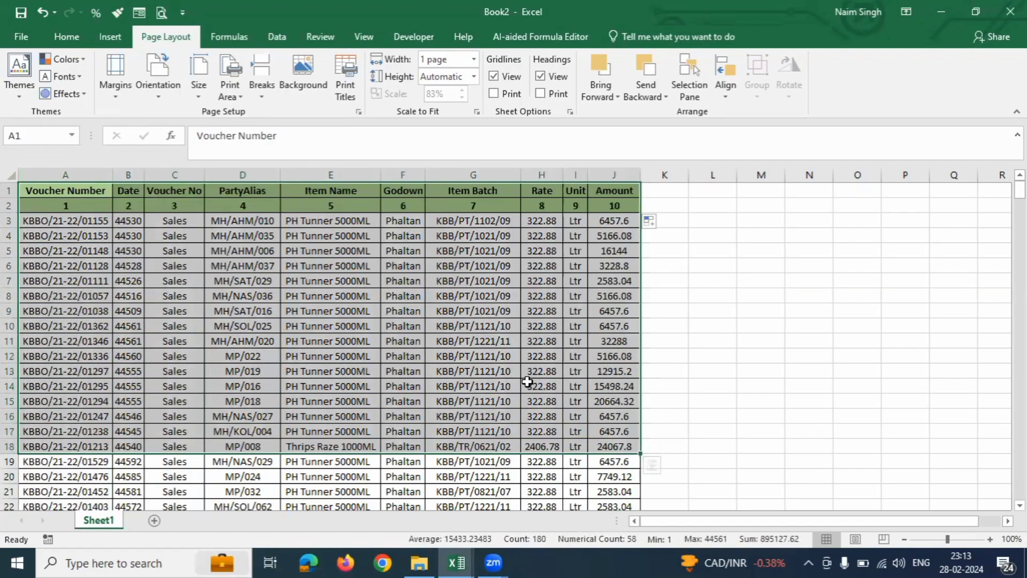
left_click(236, 100)
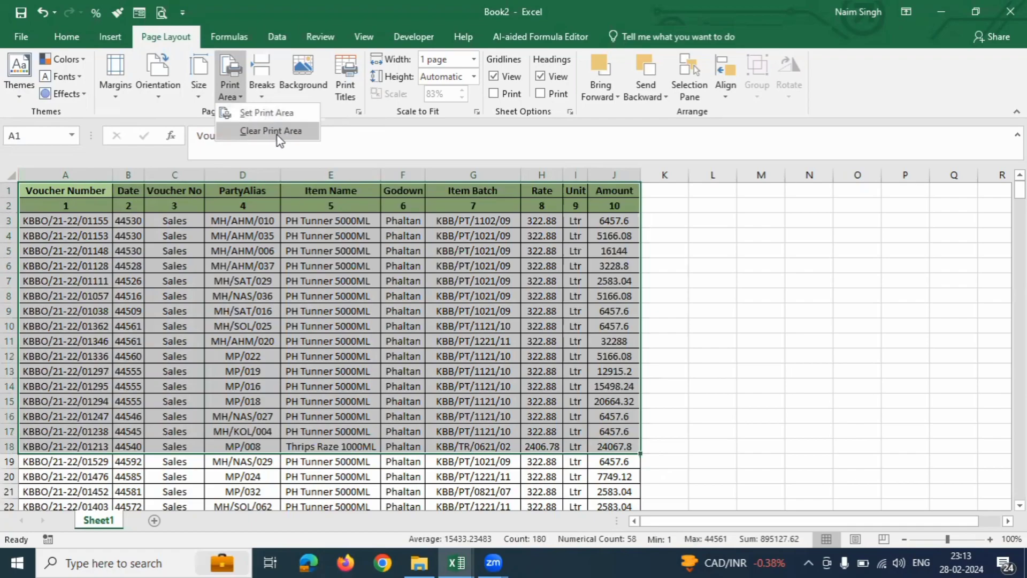
left_click(267, 115)
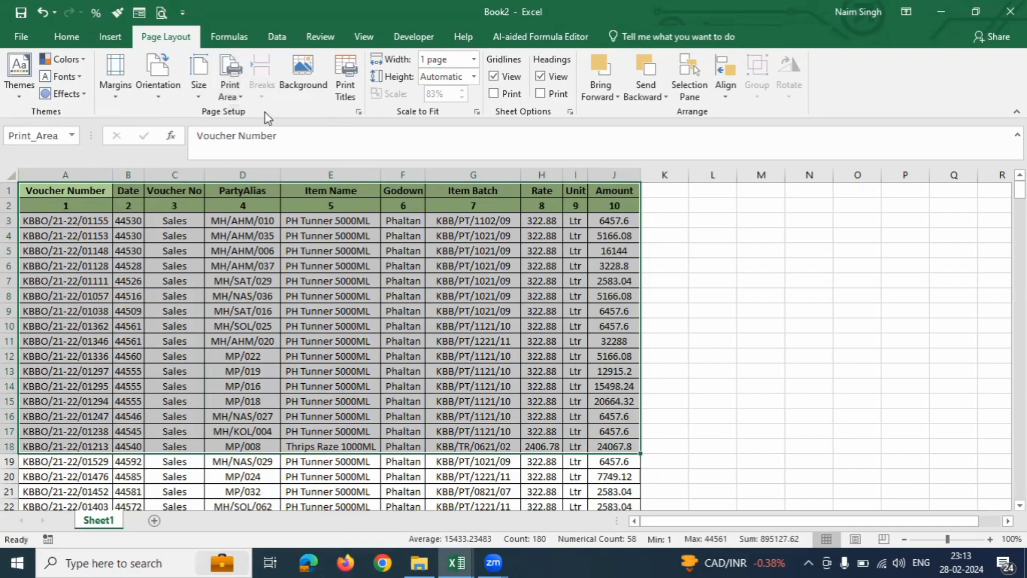
left_click(579, 320)
left_click(390, 311)
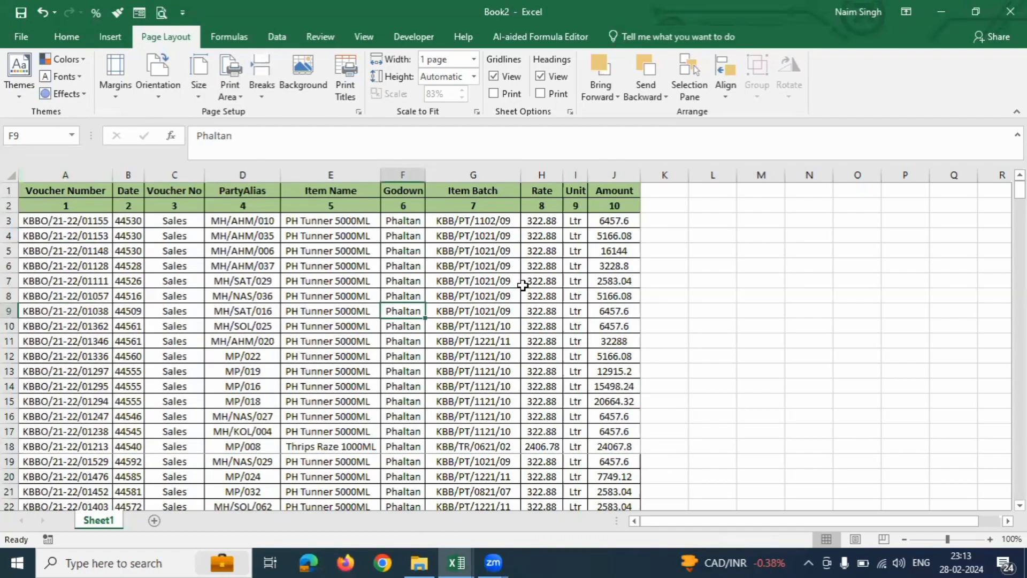
key("ctrl+p")
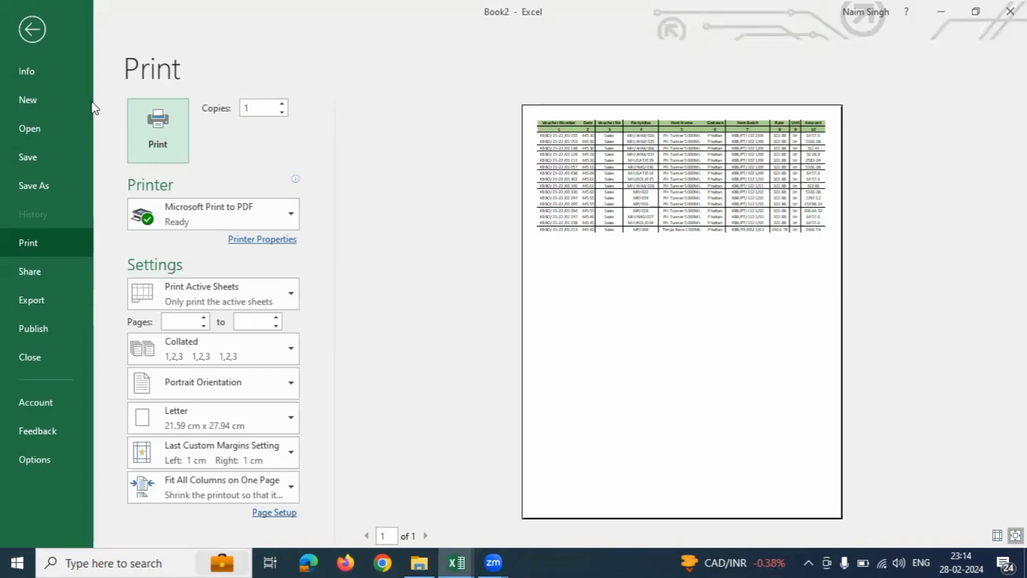
left_click(34, 35)
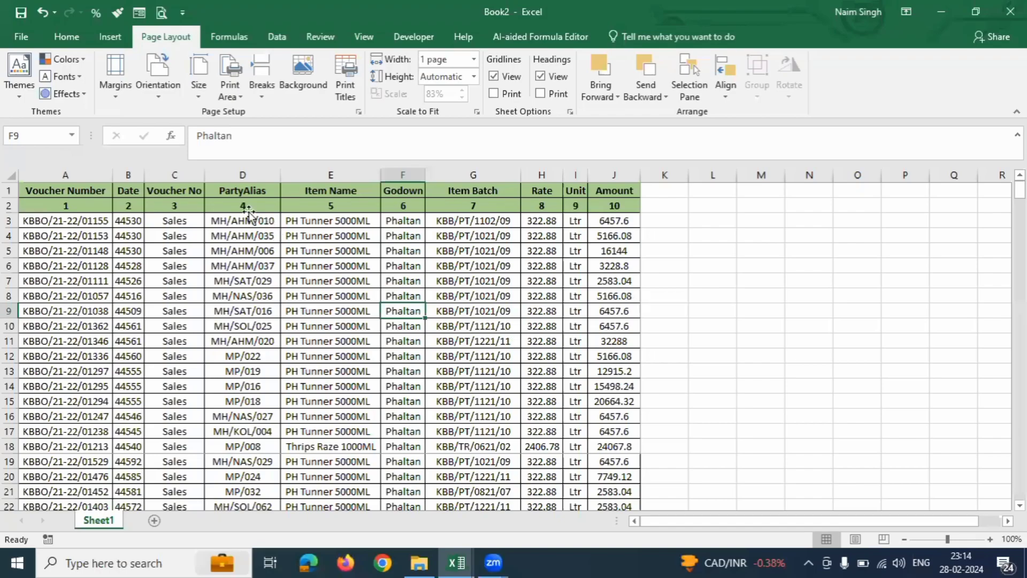
Clear the sheet's print area, check the pages in the print preview, and return to the worksheet
left_click(267, 222)
left_click(239, 98)
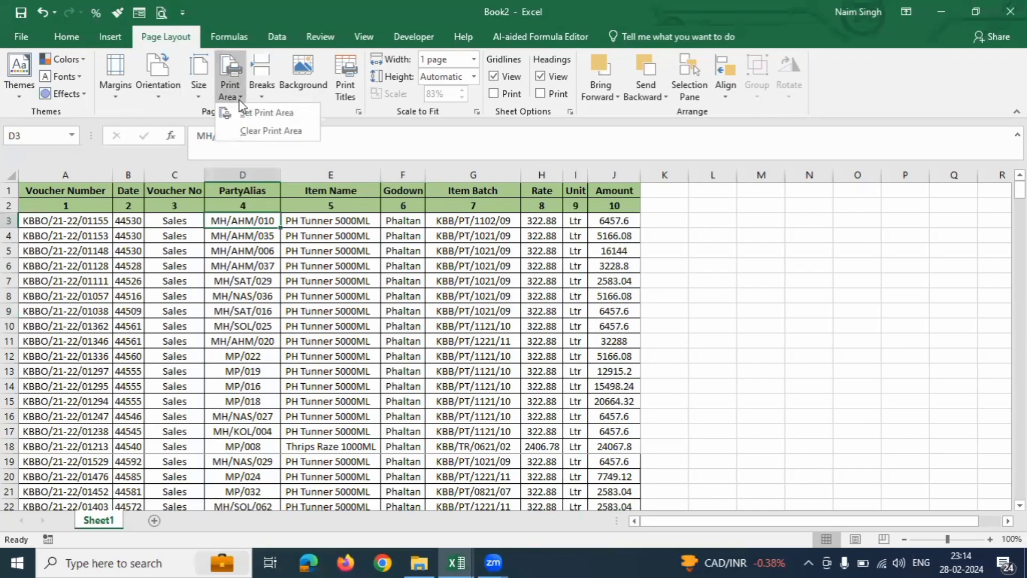
left_click(260, 132)
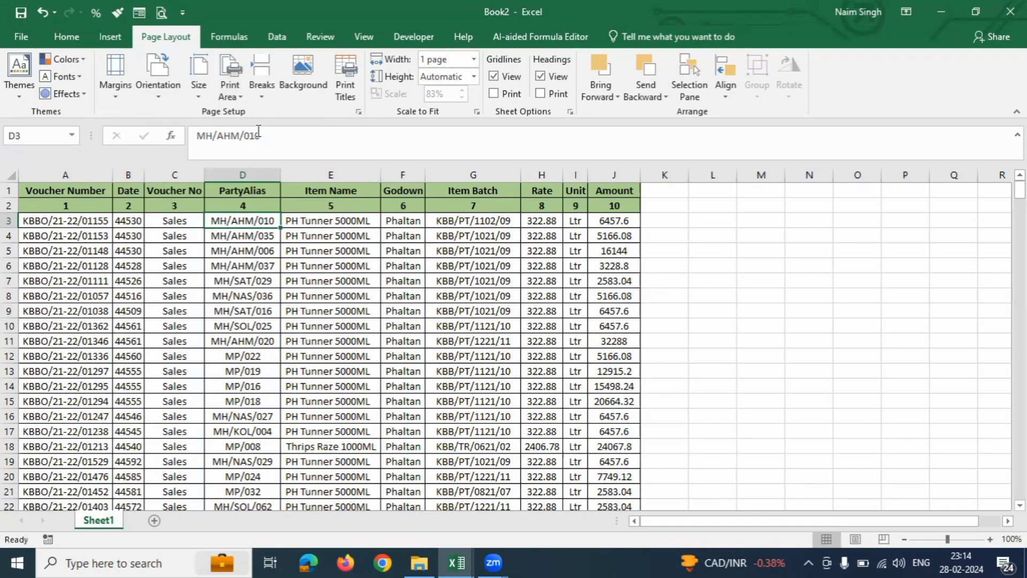
left_click(384, 346)
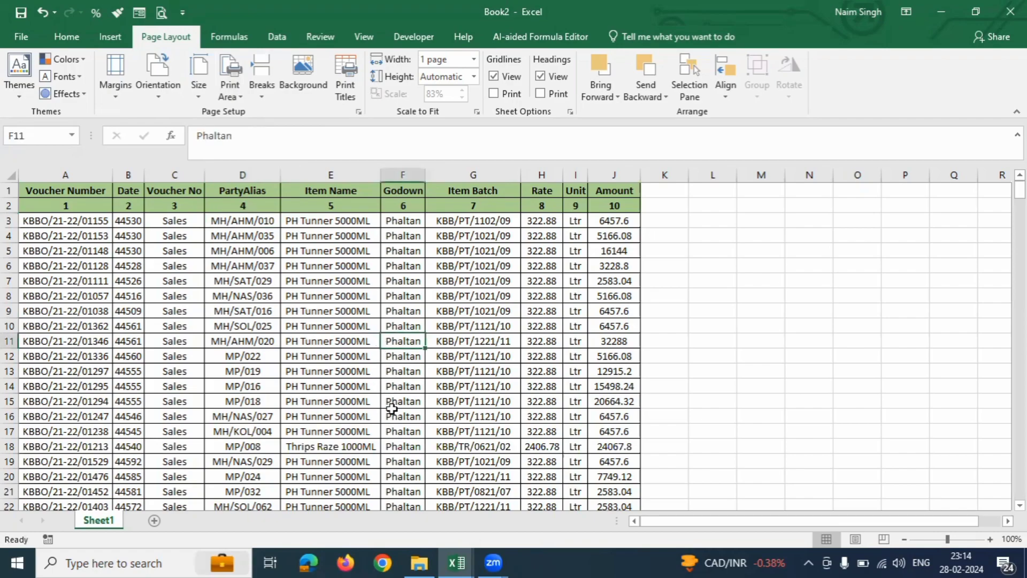
key("ctrl+p")
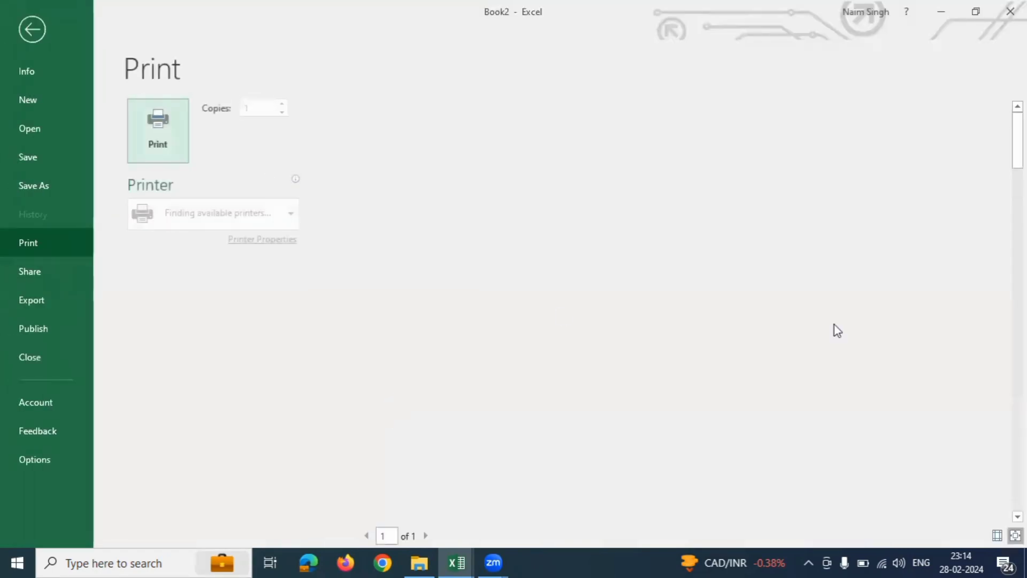
scroll(659, 299, "down", 2)
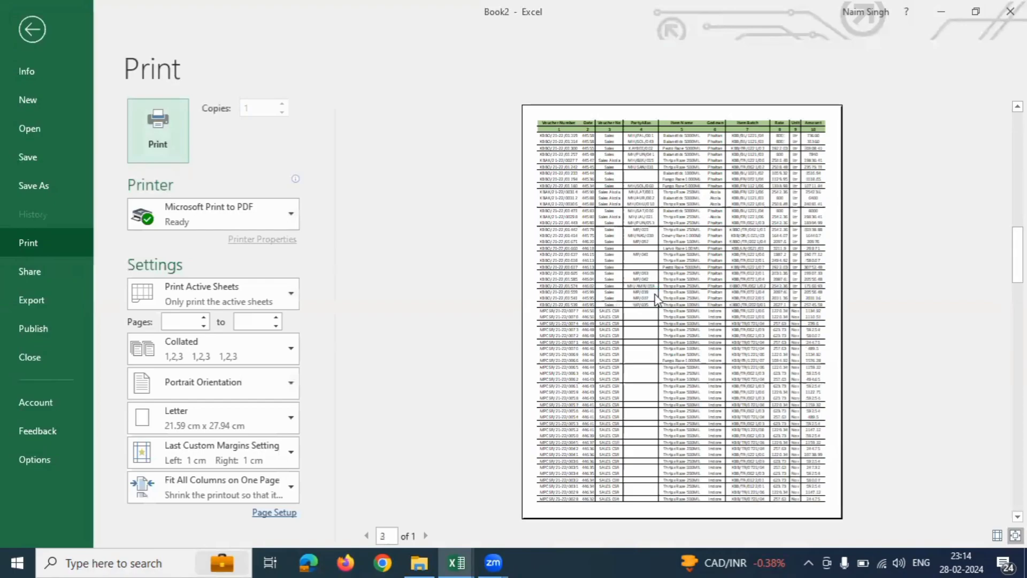
left_click(33, 29)
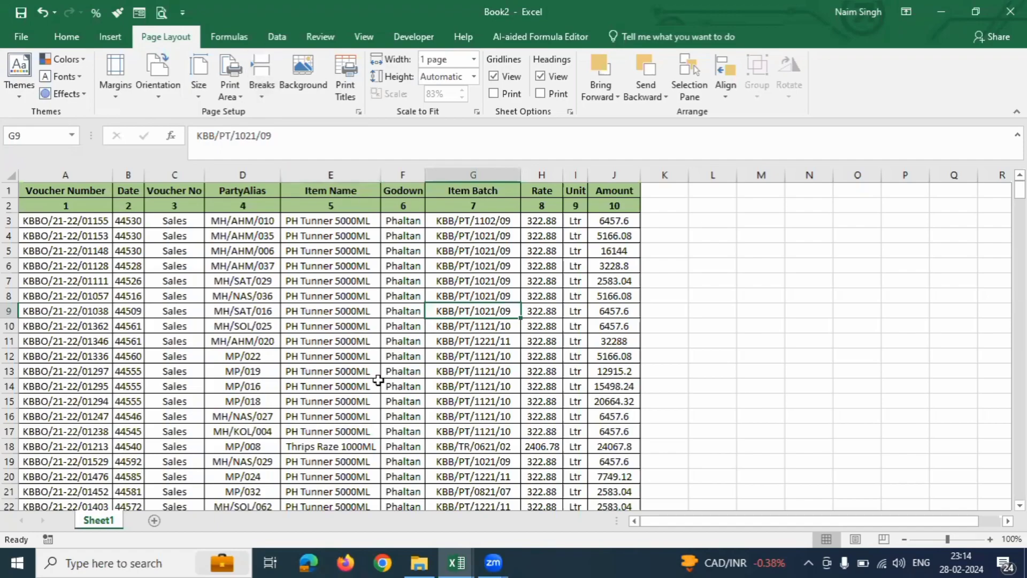
View the options for which part of the workbook to print and return to the worksheet without changing them
key("ctrl+p")
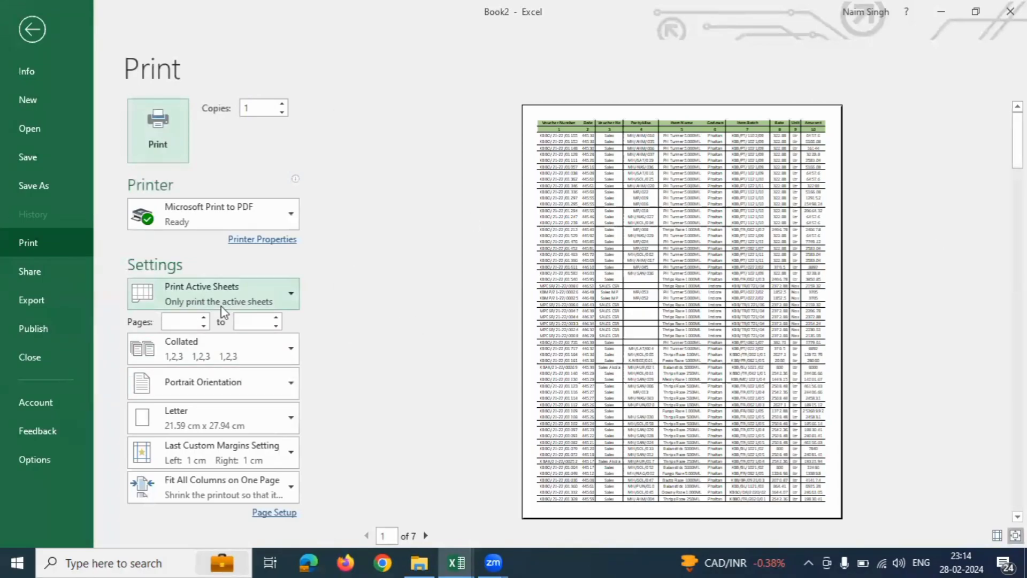
left_click(293, 297)
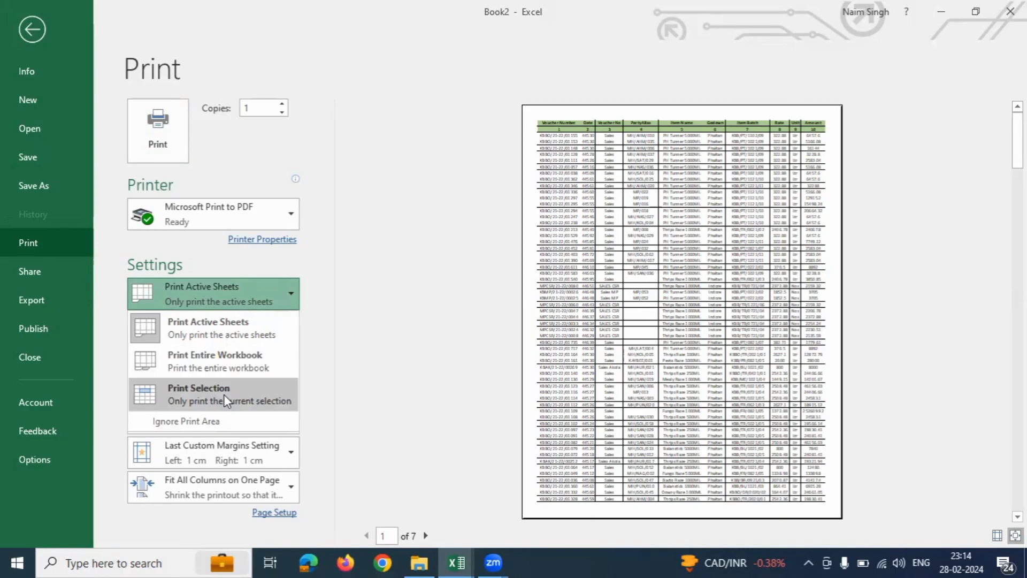
left_click(340, 381)
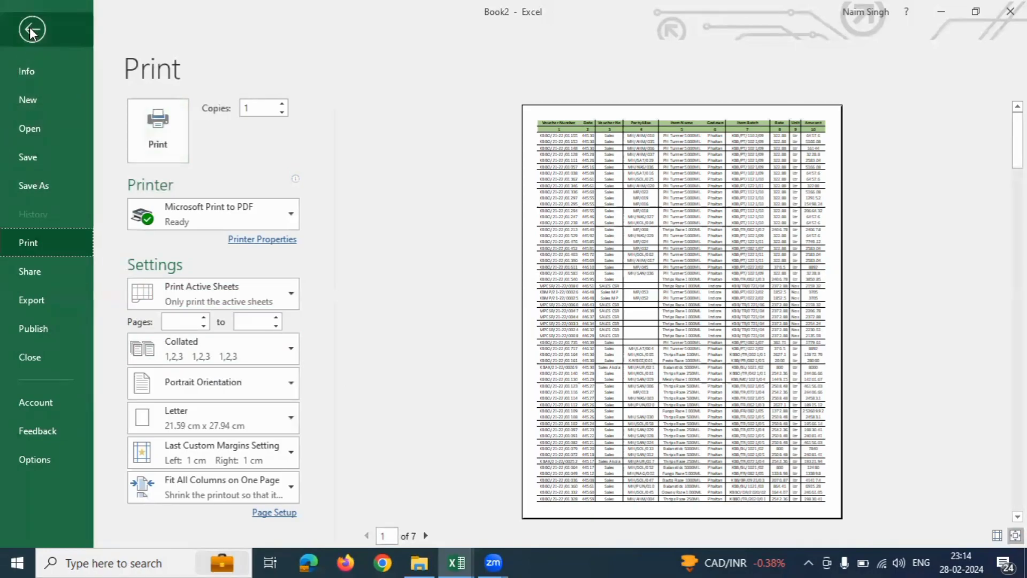
left_click(30, 27)
Select the range A1:J191 and set the print settings to Print Selection
left_click_drag(66, 190, 242, 416)
left_click_drag(635, 559, 591, 516)
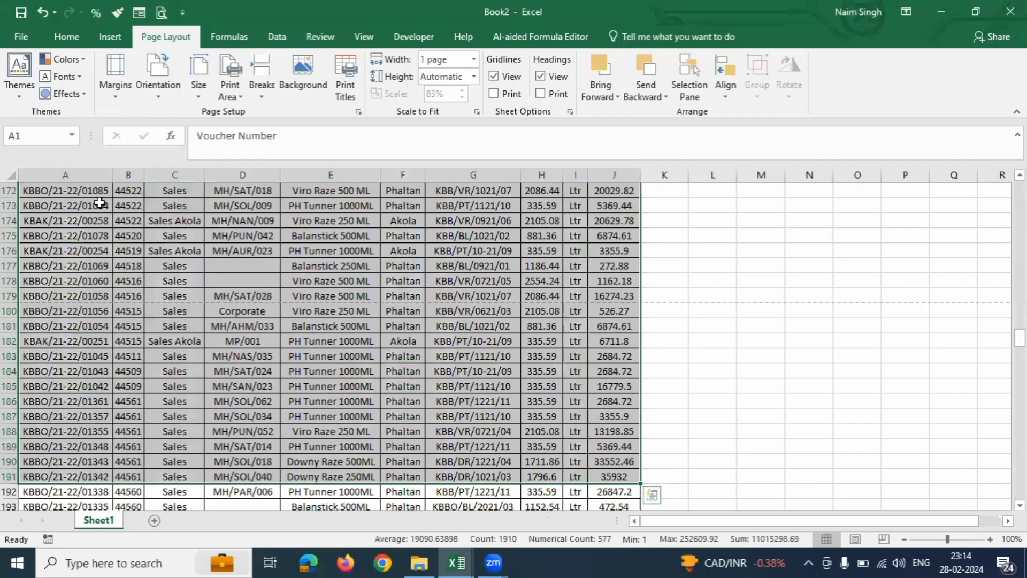
left_click(161, 13)
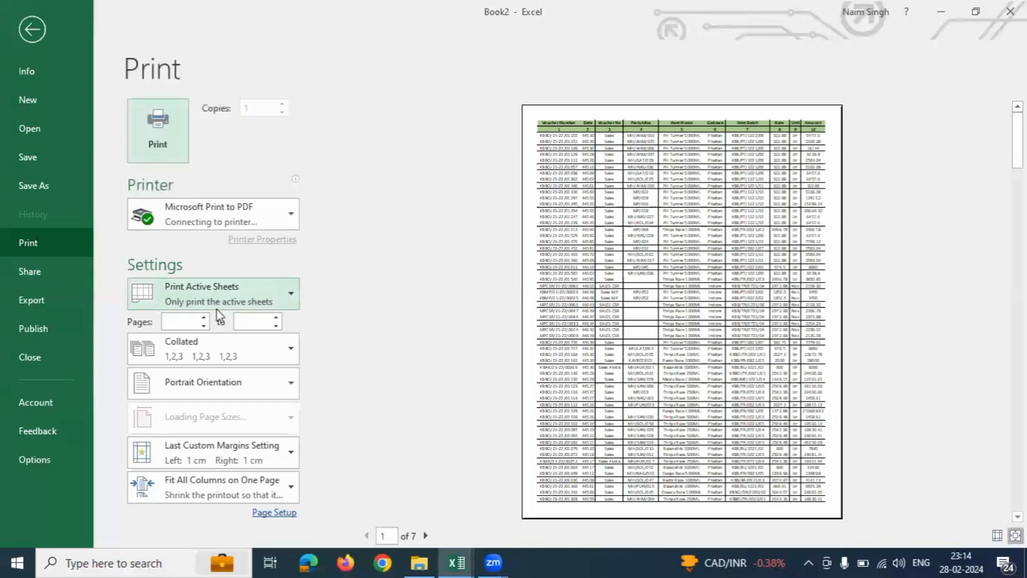
left_click(210, 295)
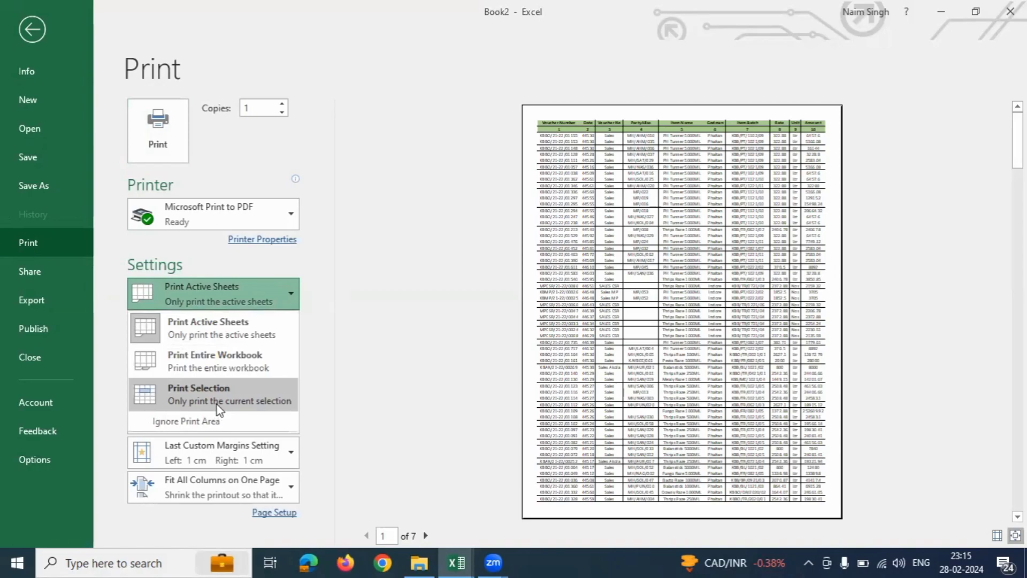
left_click(18, 23)
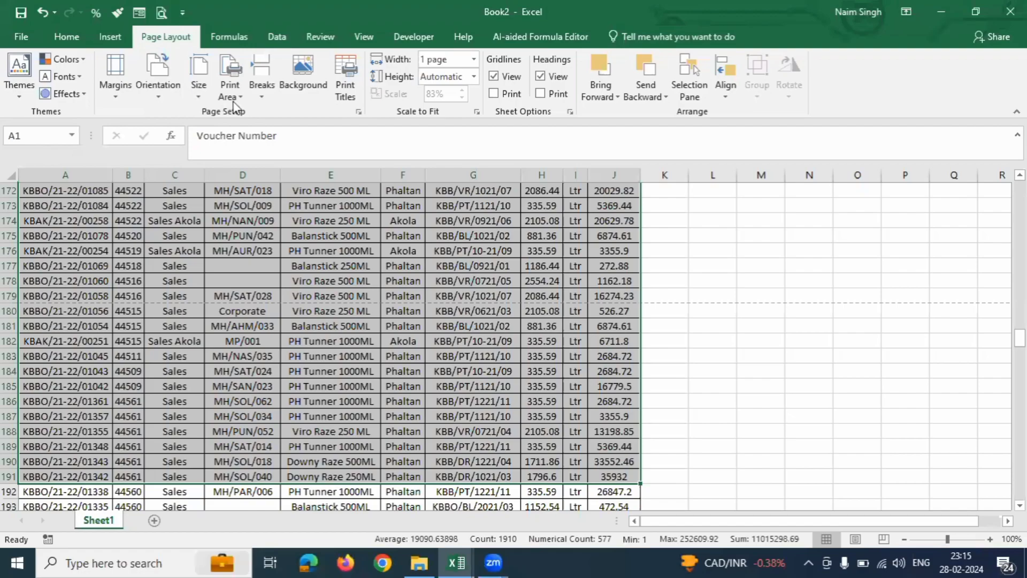
left_click(161, 11)
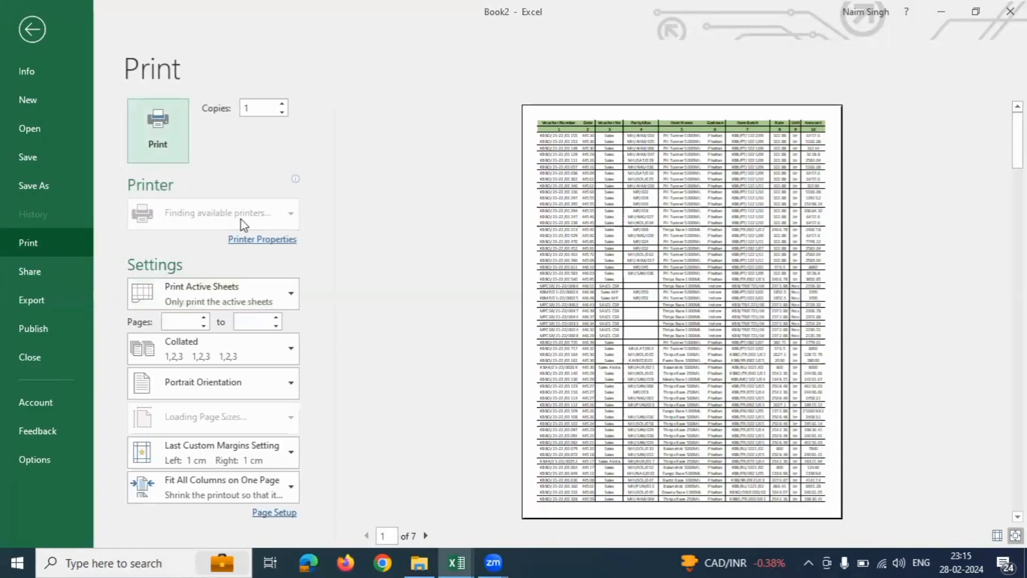
left_click(201, 293)
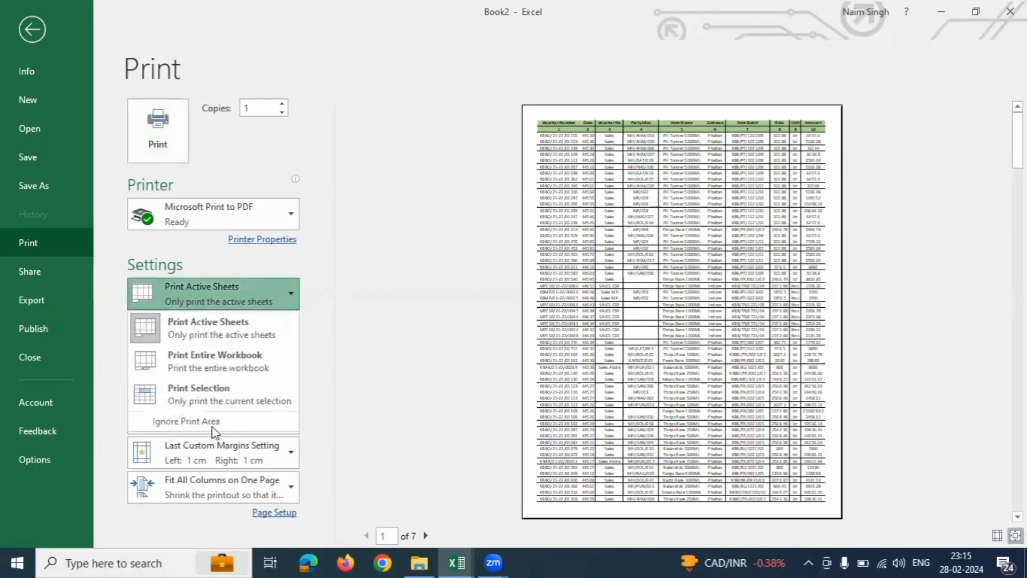
left_click(205, 397)
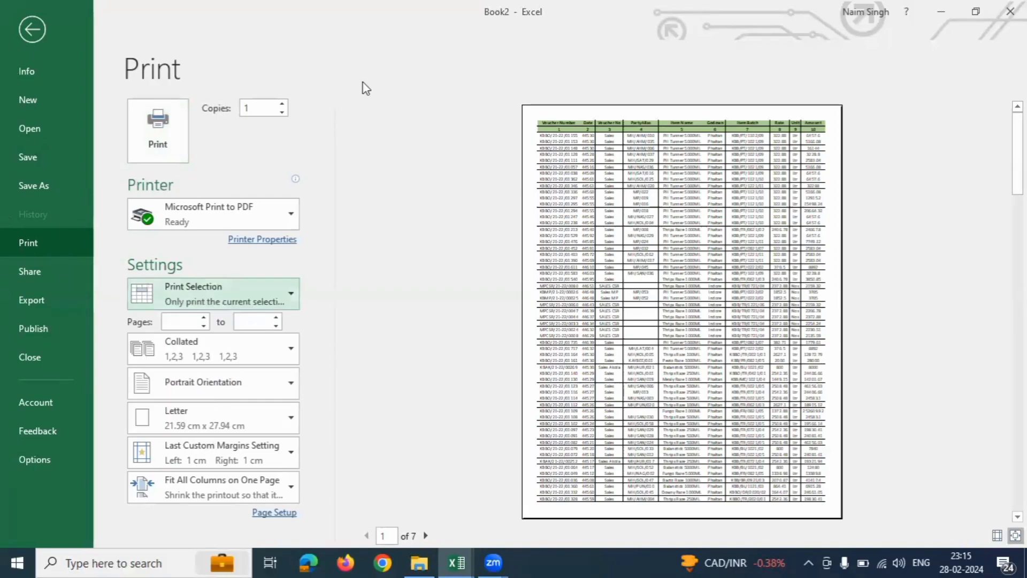
Look through the preview pages of the selected range and return to the worksheet
scroll(661, 265, "down", 1)
scroll(661, 265, "down", 2)
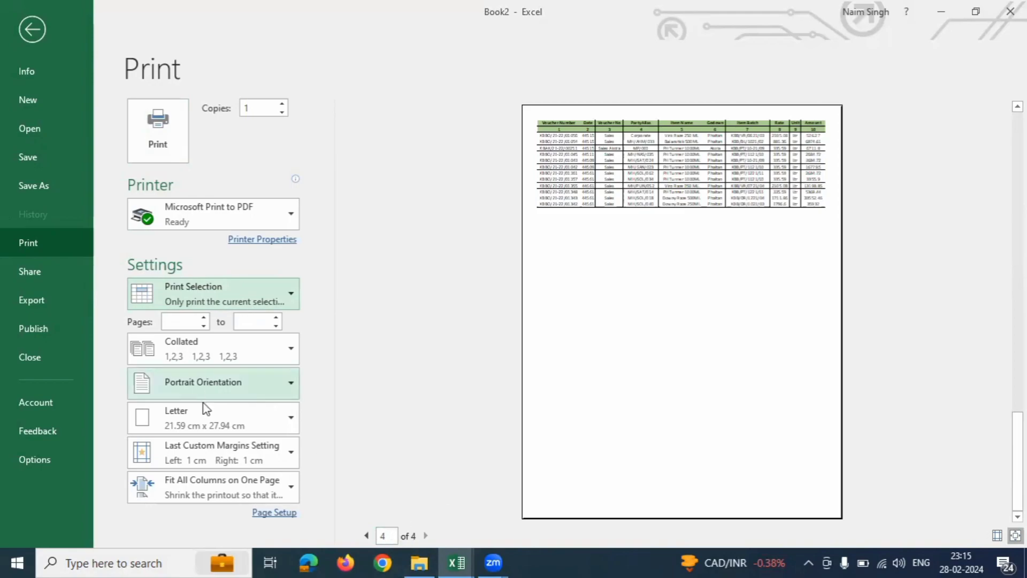
scroll(567, 286, "up", 2)
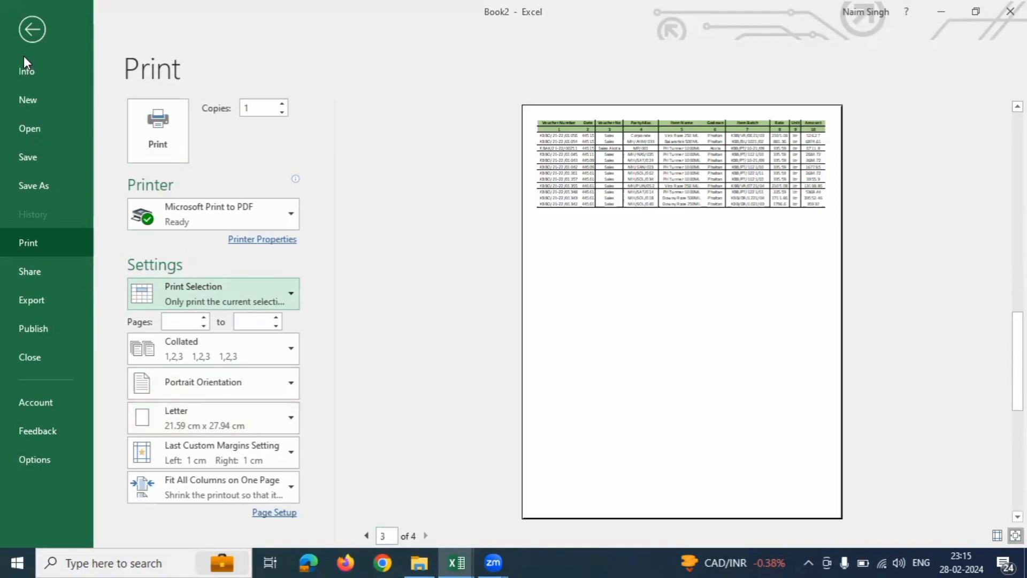
left_click(32, 29)
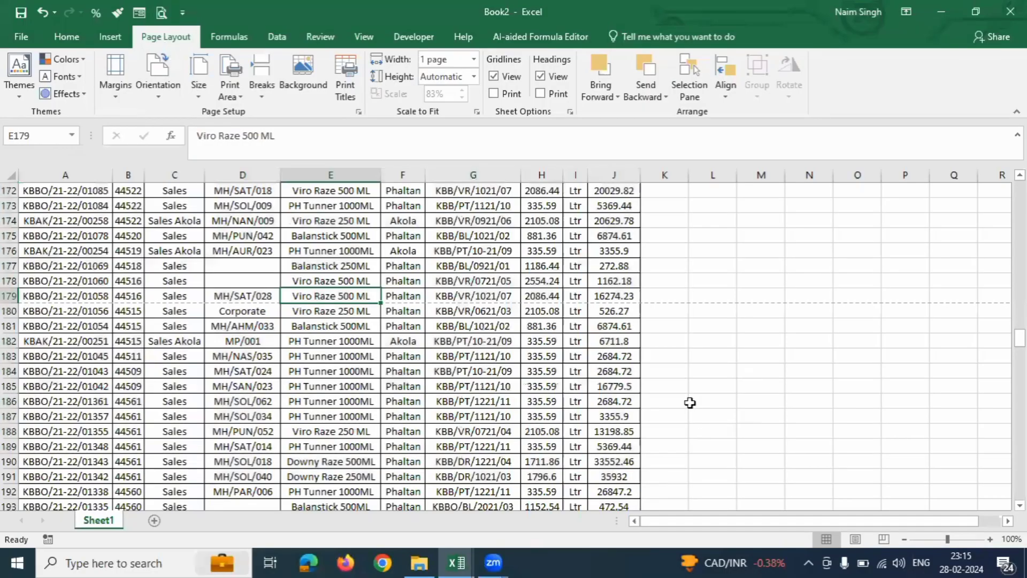
Enter the sample values 567, 56, 756, 7, 7, 7567, fg, b and vn down column L, starting in L2
left_click(702, 279)
left_click(686, 192)
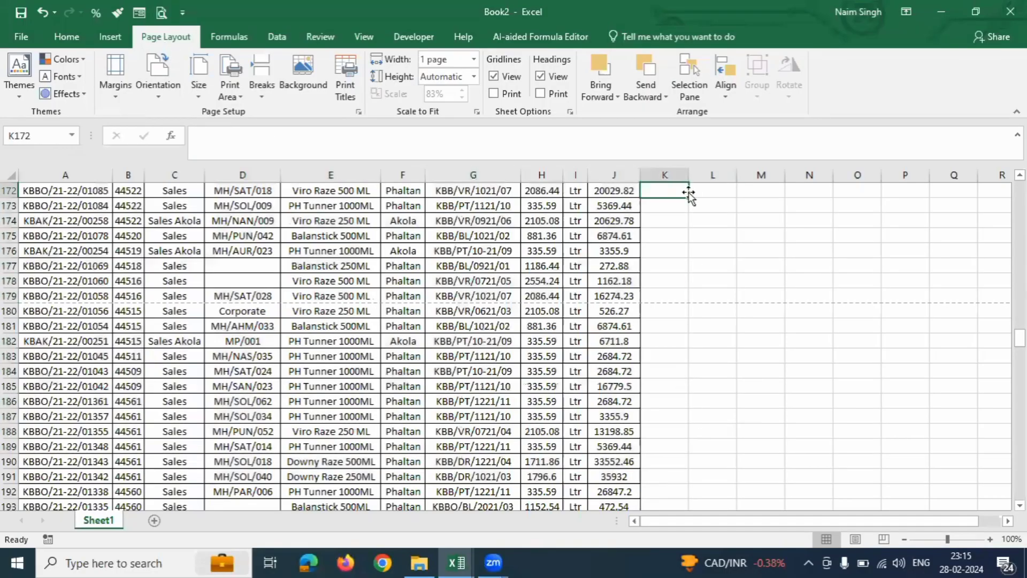
key("ctrl+Up")
key("Down")
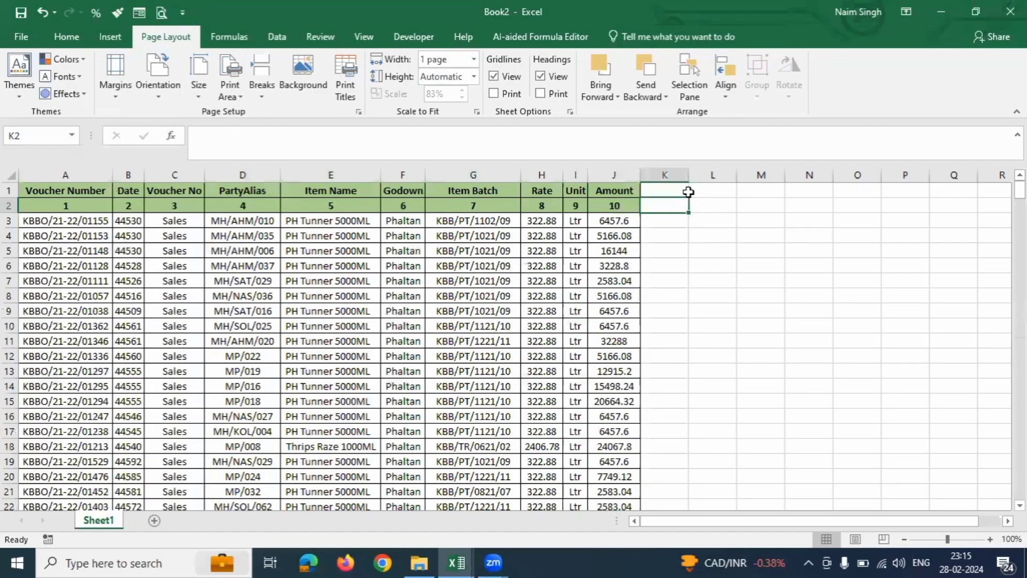
key("Right")
type("567 56 756 7 7 7567")
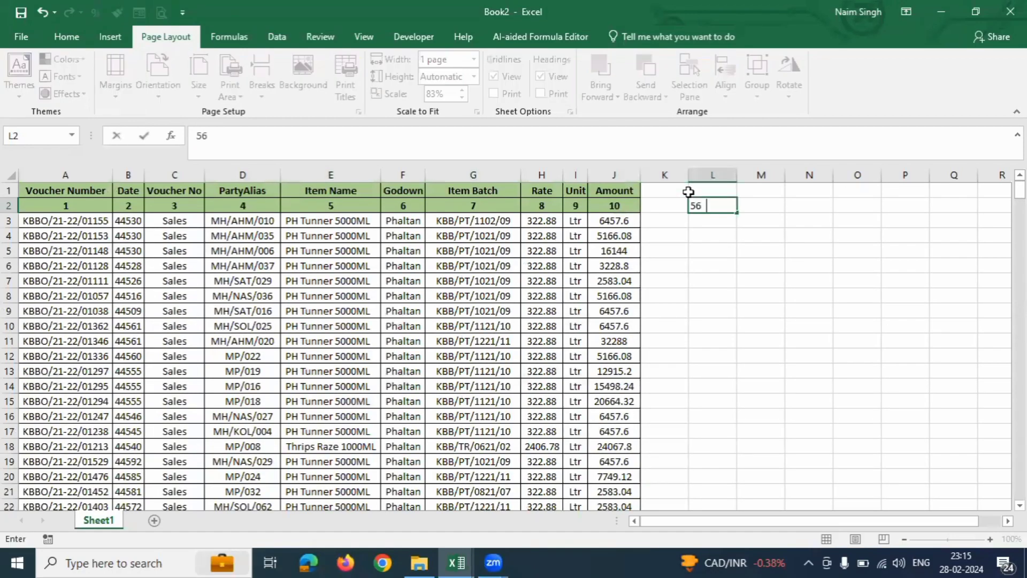
key("Return")
type("fg")
key("Return")
type("b")
key("Return")
type("vn")
key("Up")
key("Up")
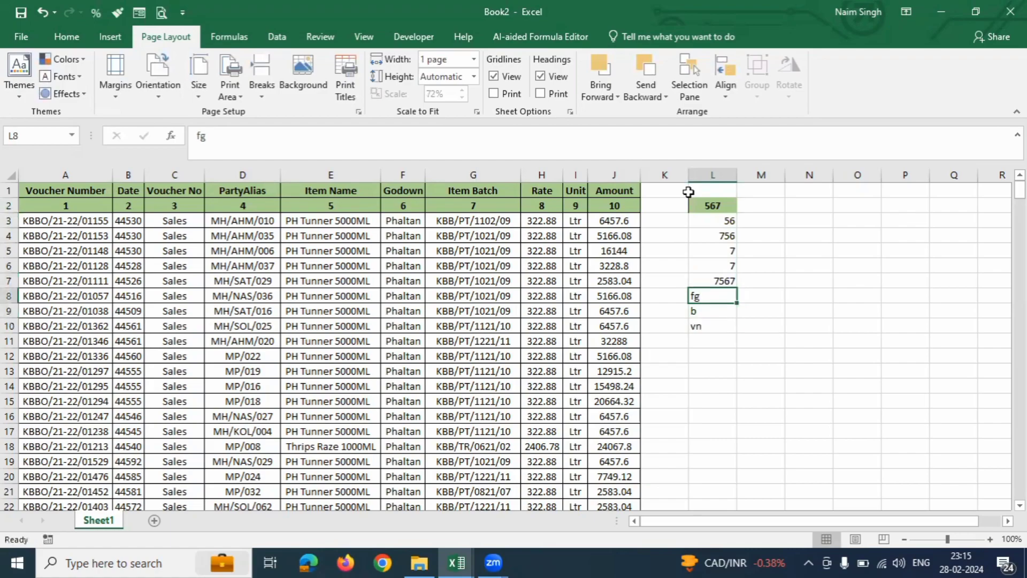
Check the print preview with only cell L8 selected and return to the worksheet
key("ctrl+p")
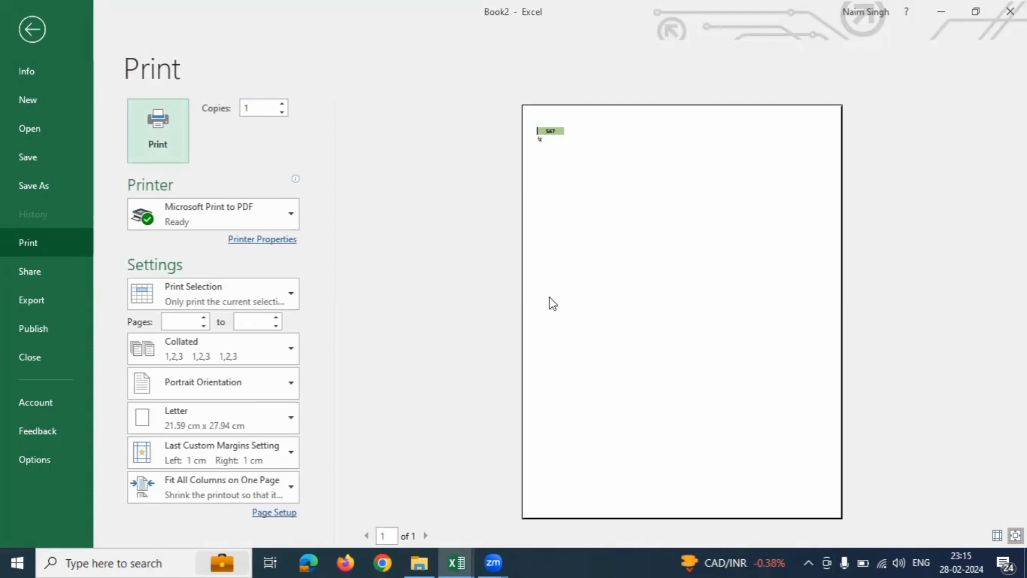
key("Escape")
left_click(472, 231)
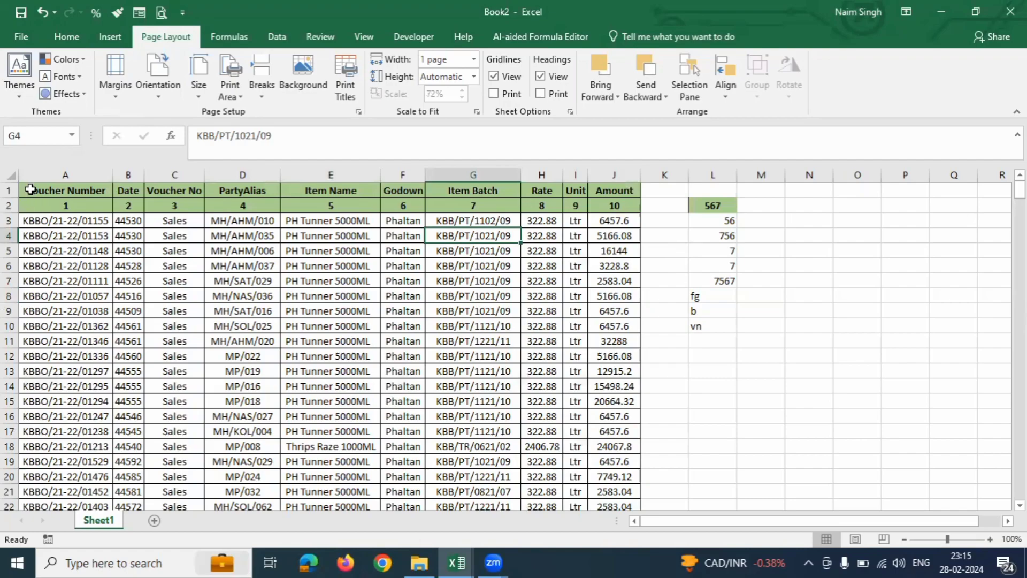
Select columns A to J, open the print settings for that selection, and return to the worksheet
left_click_drag(34, 178, 599, 254)
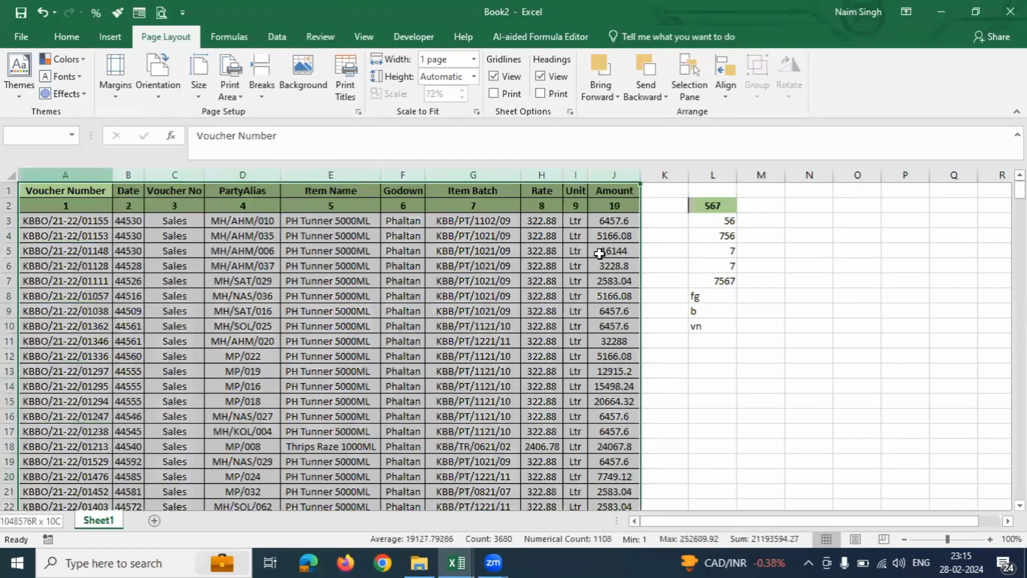
key("ctrl+p")
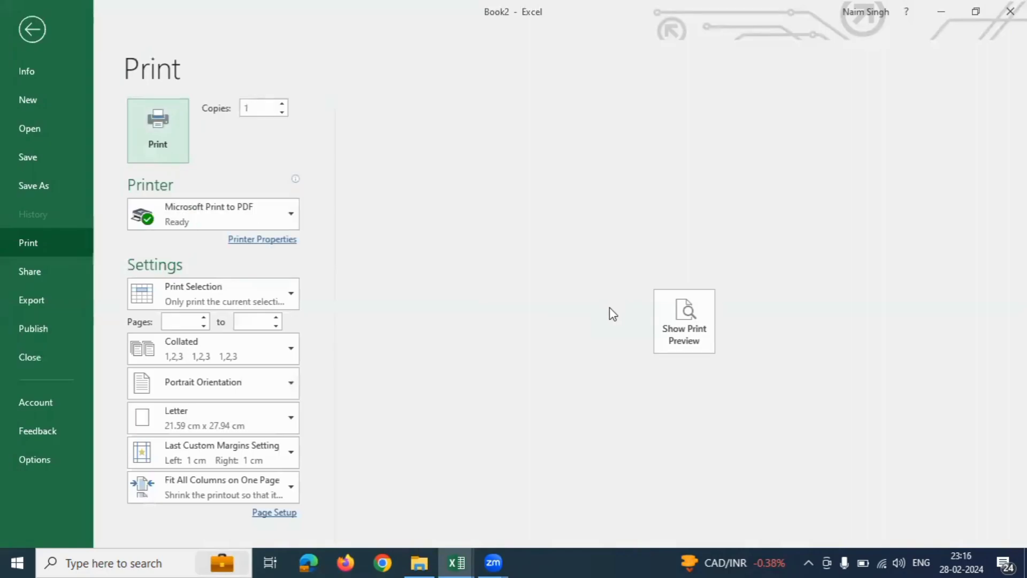
key("Escape")
left_click(614, 295)
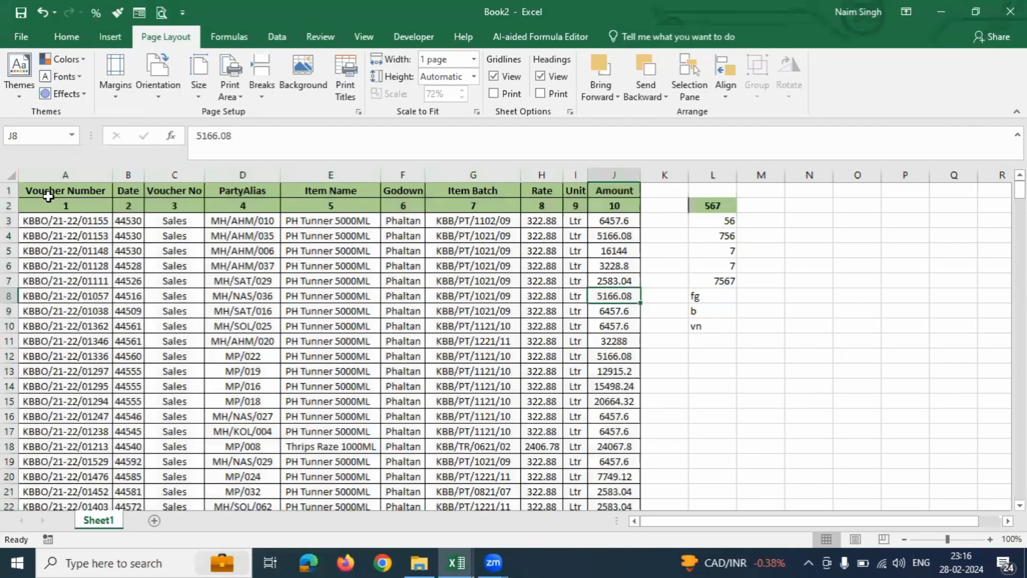
Preview the single selected Amount cell, view the choices for what to print, and return to the worksheet
left_click(161, 19)
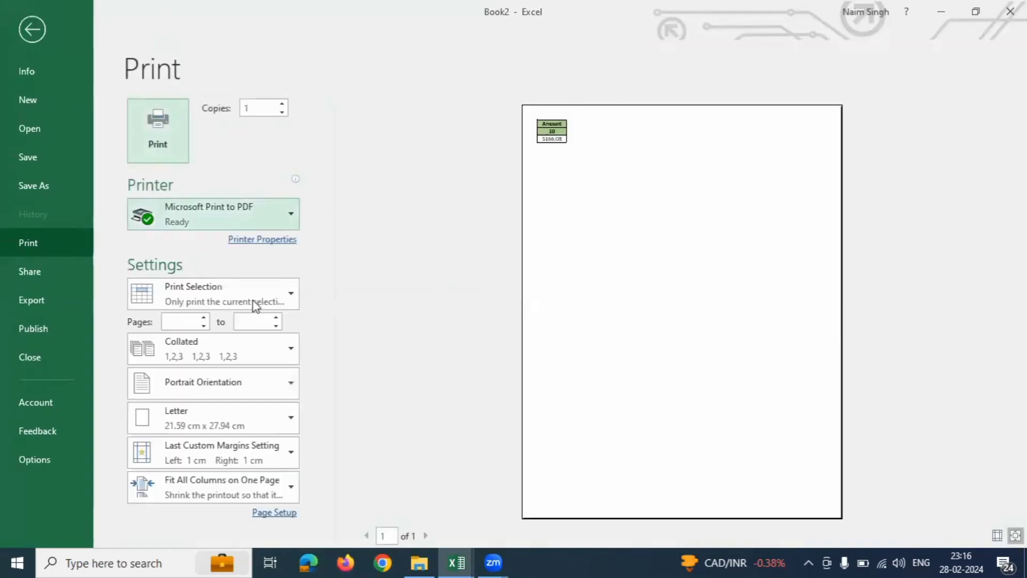
left_click(291, 293)
key("Escape")
key("Escape")
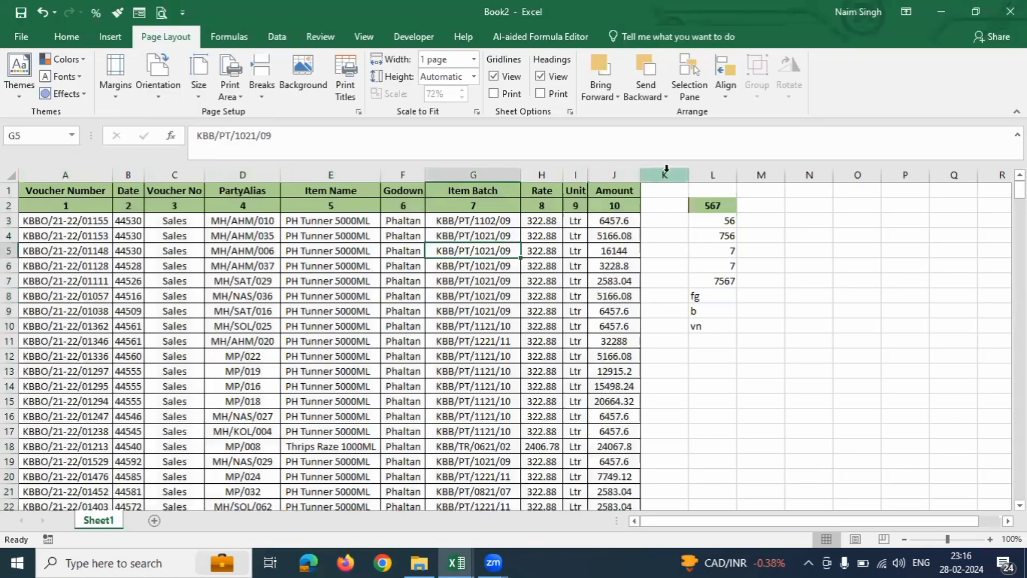
Delete the sample entries by clearing the contents of columns K to M
left_click_drag(664, 175, 775, 181)
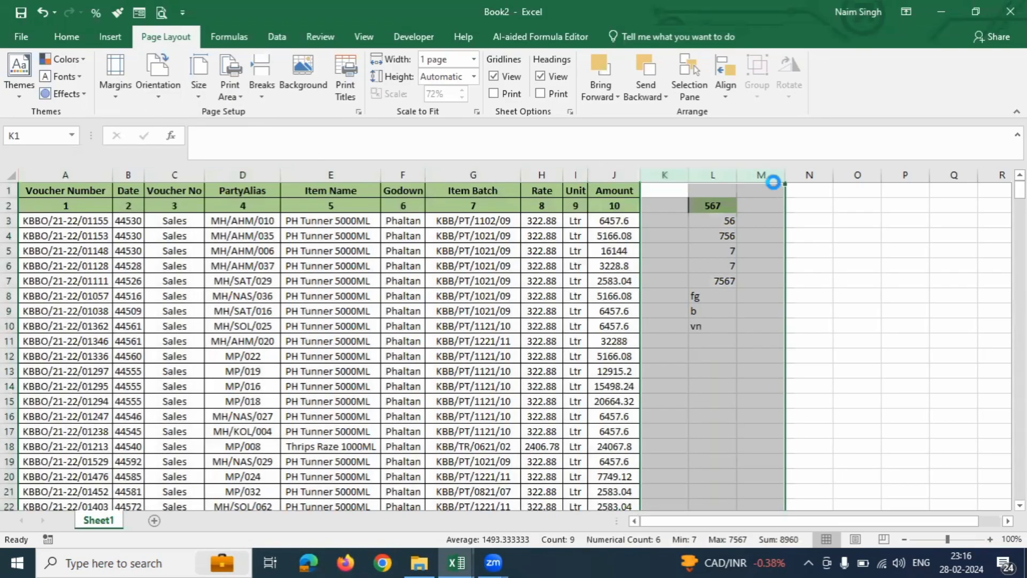
key("Delete")
left_click(374, 368)
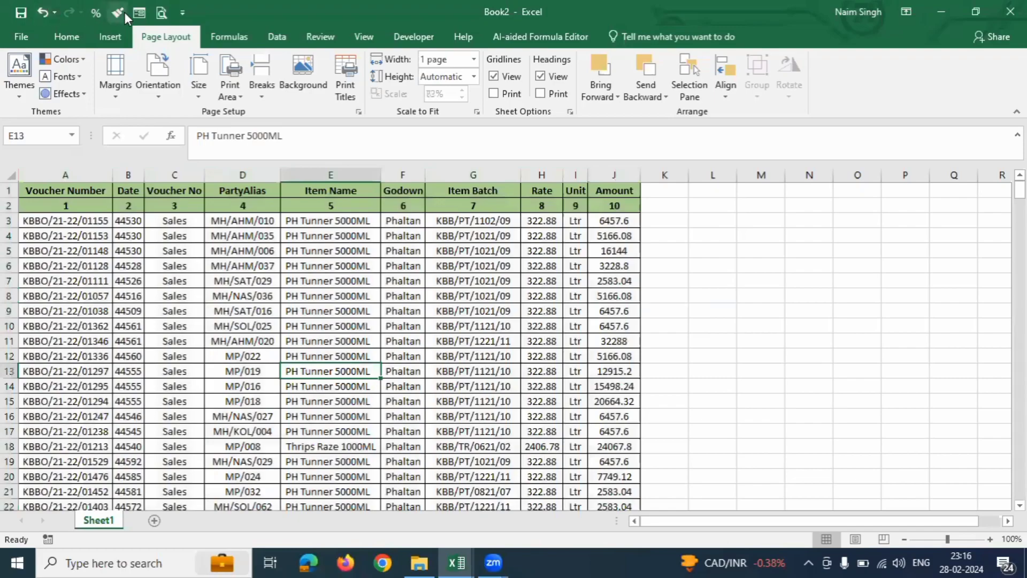
View the active sheets, entire workbook and selection print options with cell E13 selected, and return to the worksheet
left_click(161, 12)
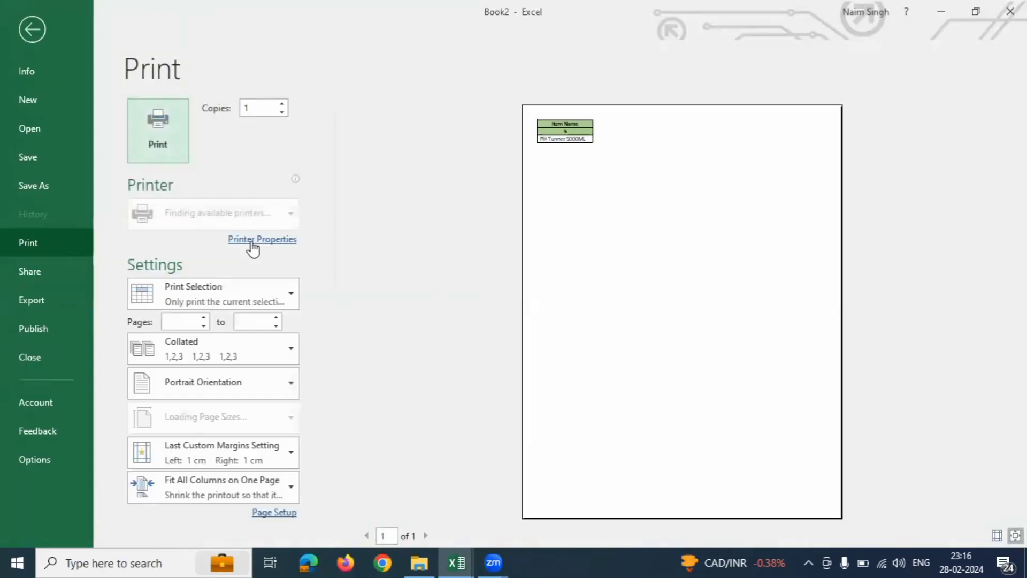
left_click(236, 296)
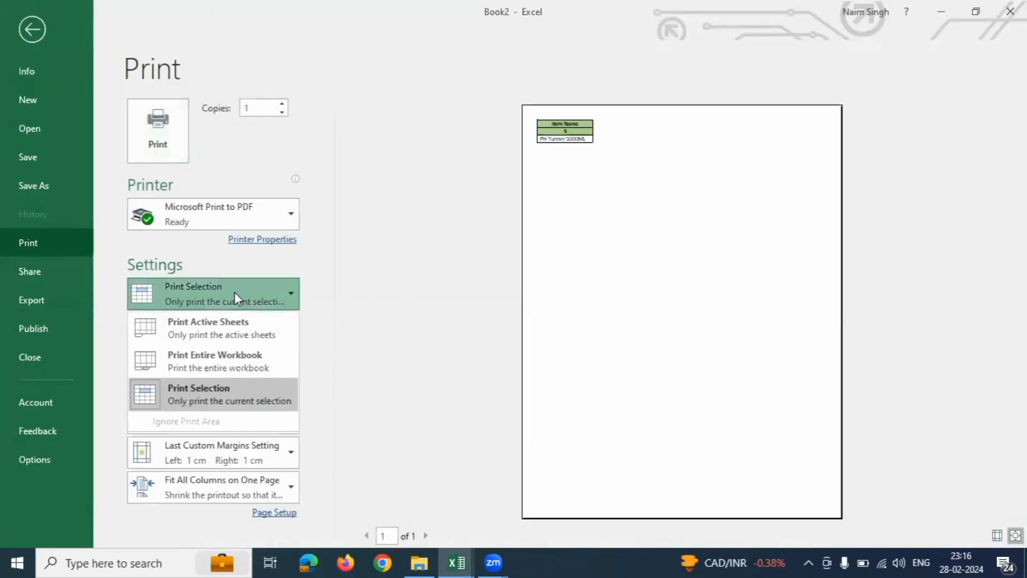
left_click(236, 359)
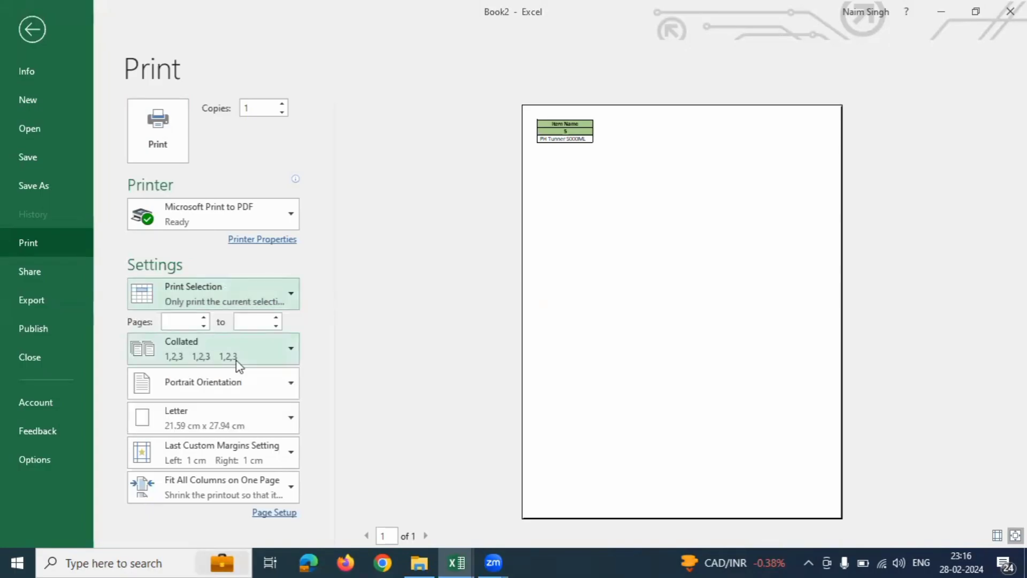
key("Escape")
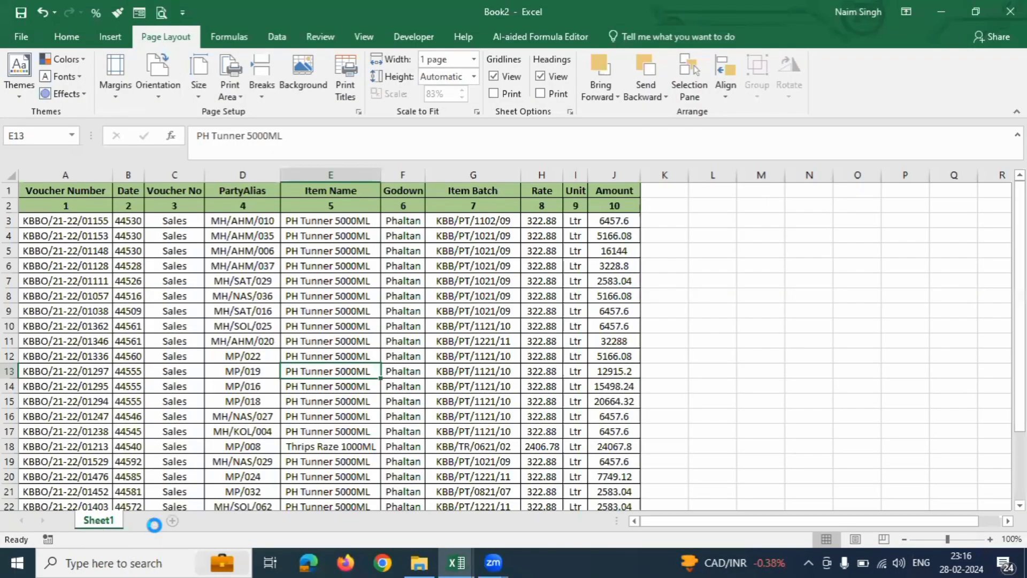
Add three blank worksheets to the workbook and return to Sheet1
left_click(154, 521)
left_click(233, 522)
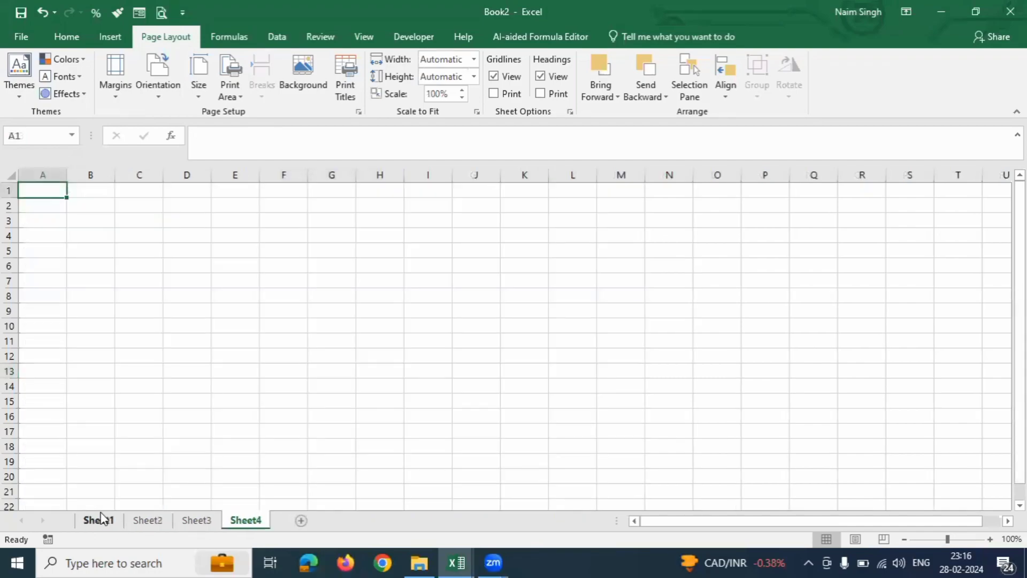
left_click(97, 521)
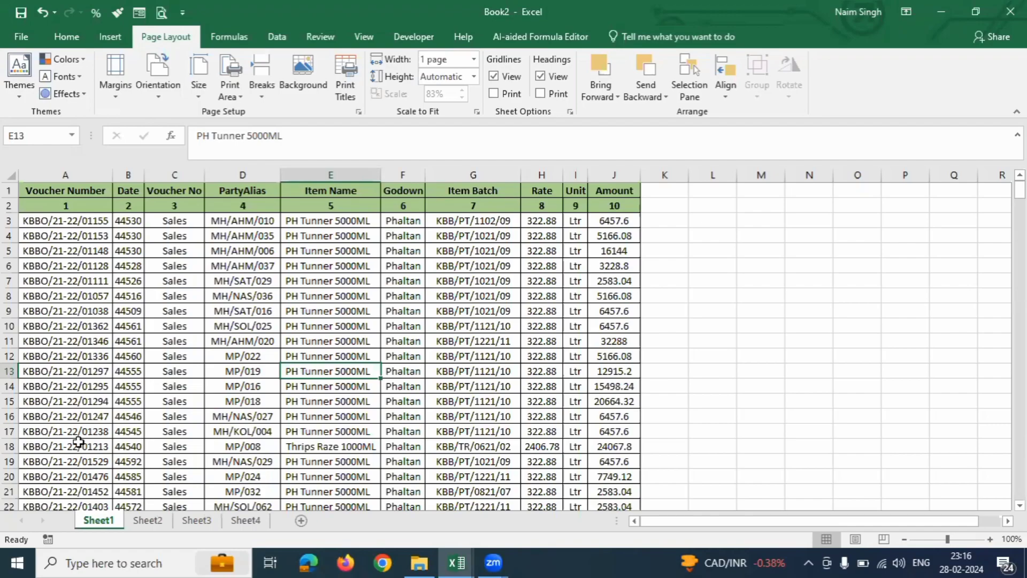
Select the whole data table on Sheet1 and set the print settings to Print Entire Workbook
left_click(79, 312)
key("ctrl+a")
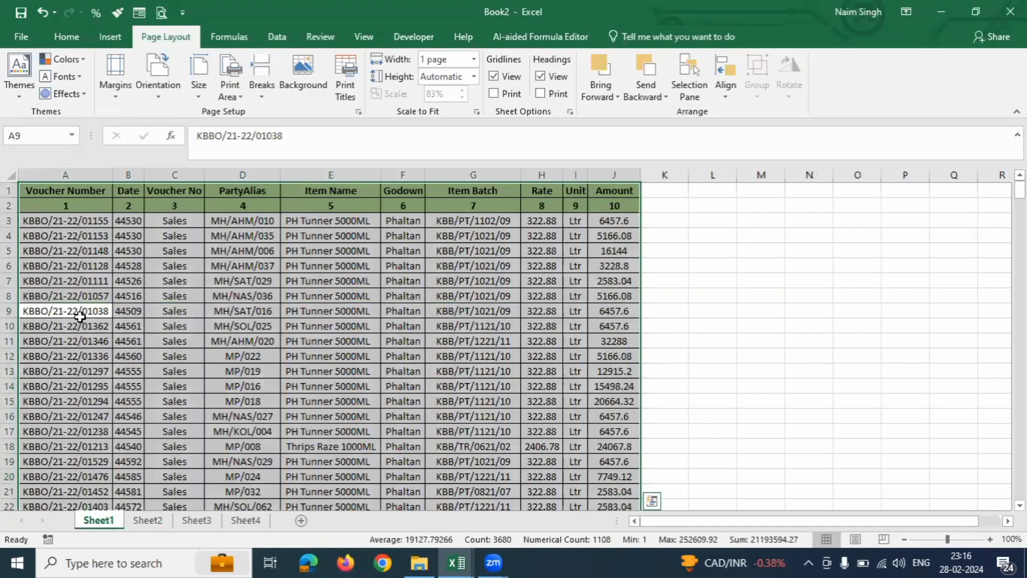
key("ctrl+p")
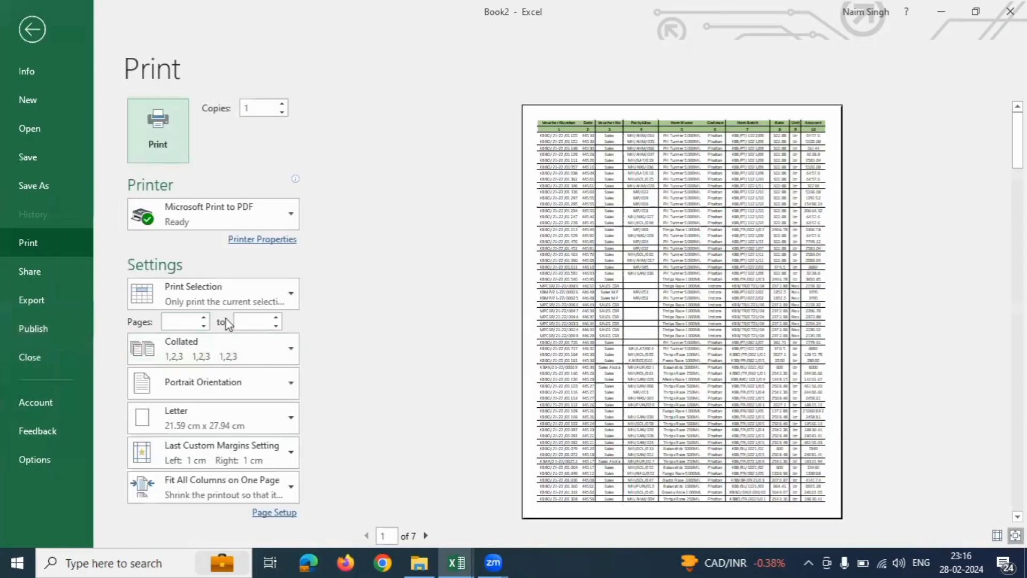
left_click(222, 295)
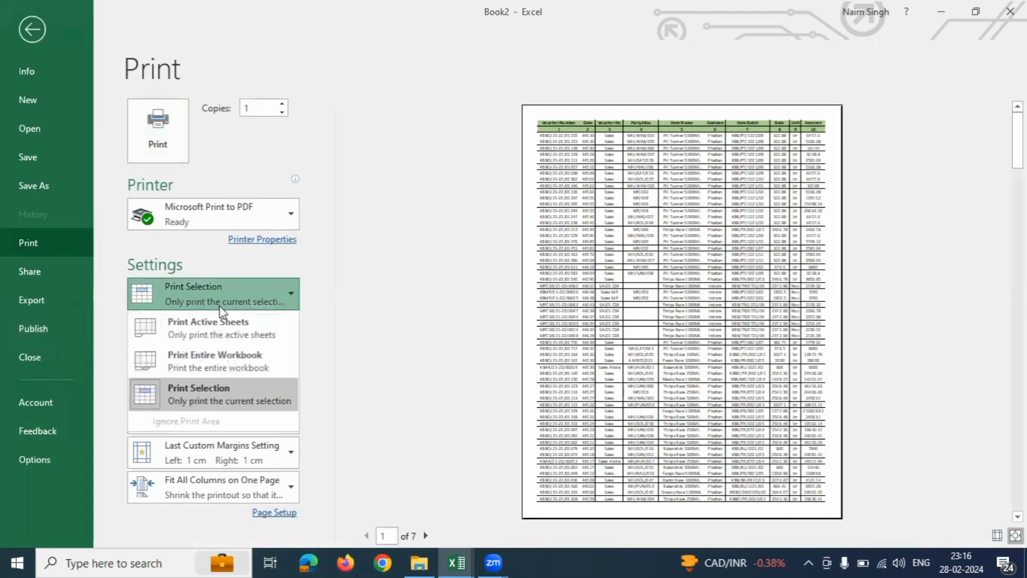
left_click(220, 361)
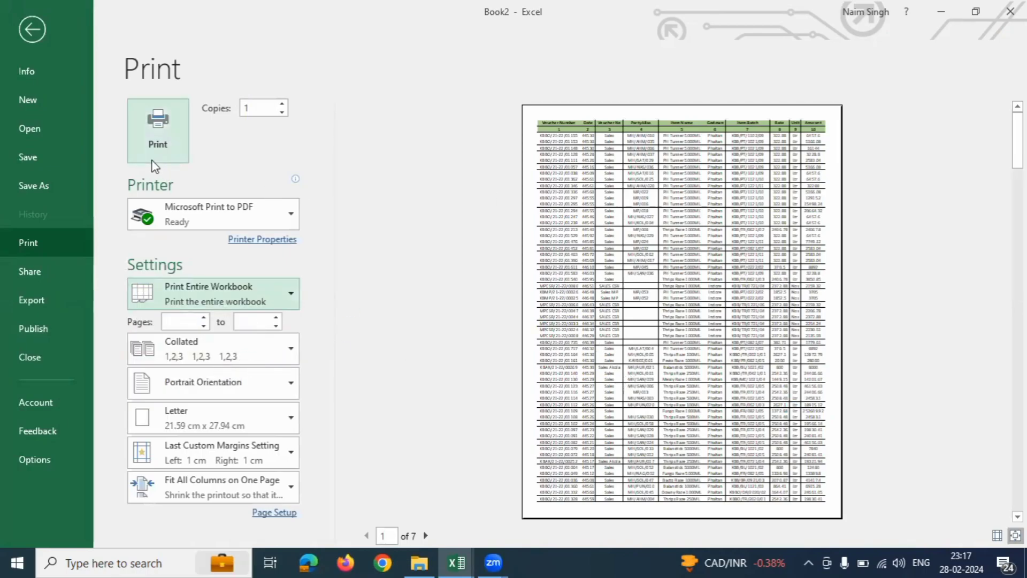
Review the print range options without changing the choice and return to the worksheet
left_click(295, 294)
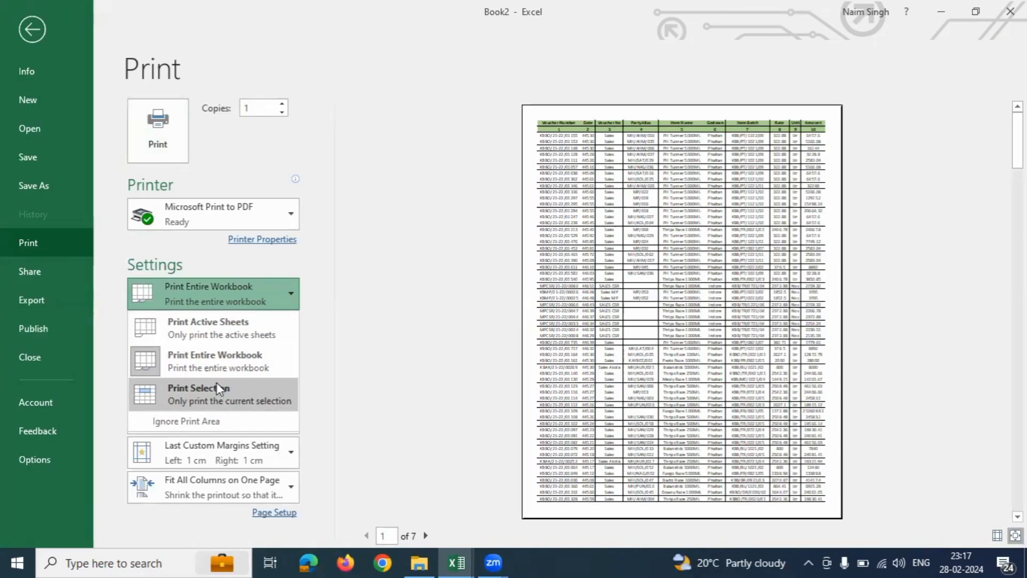
left_click(418, 291)
left_click(30, 33)
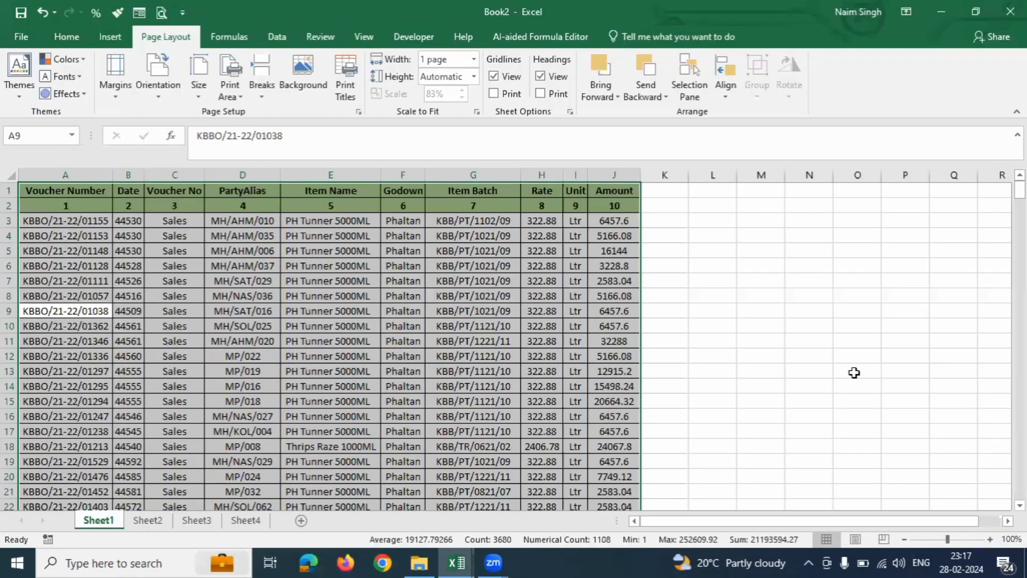